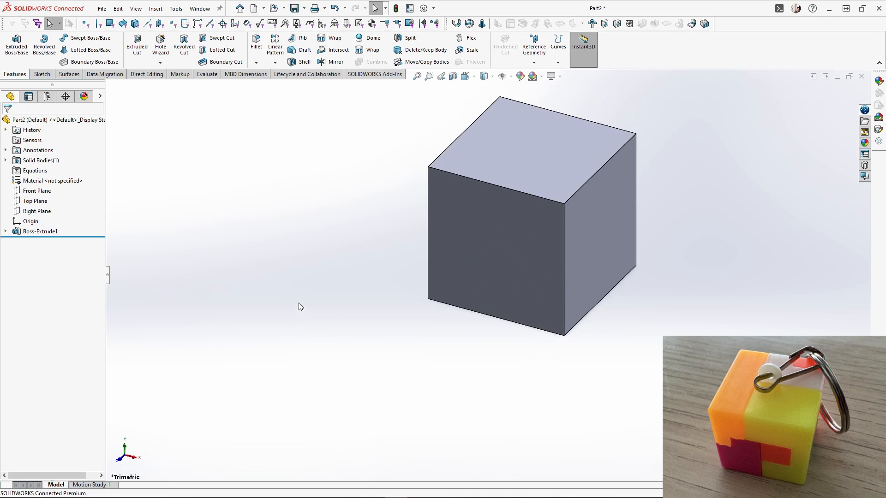
# - Start a sketch on the Front Plane and draw a 3.5 mm diameter circle just above the cube's top edge
pyautogui.click(34, 191)
pyautogui.click(45, 180)
pyautogui.moveTo(192, 184); pyautogui.dragTo(235, 186, button='right')
pyautogui.scroll(3, 485, 146)
pyautogui.scroll(-3, 429, 152)
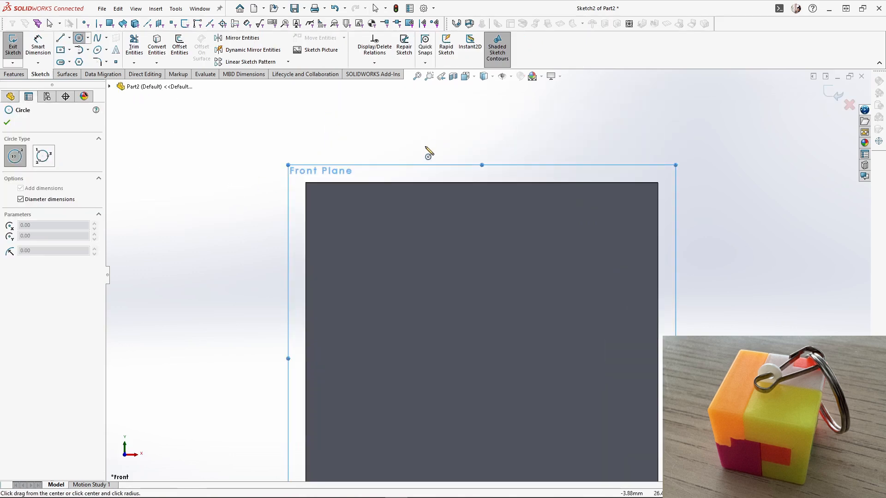
pyautogui.click(457, 141)
pyautogui.write('3.')
pyautogui.press('Return')
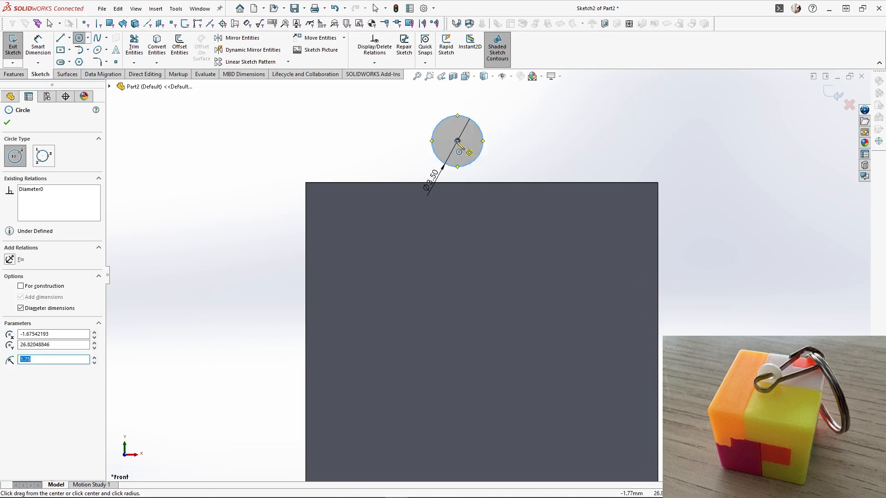
# - Draw a 6 mm diameter circle concentric with the 3.5 mm circle
pyautogui.click(457, 141)
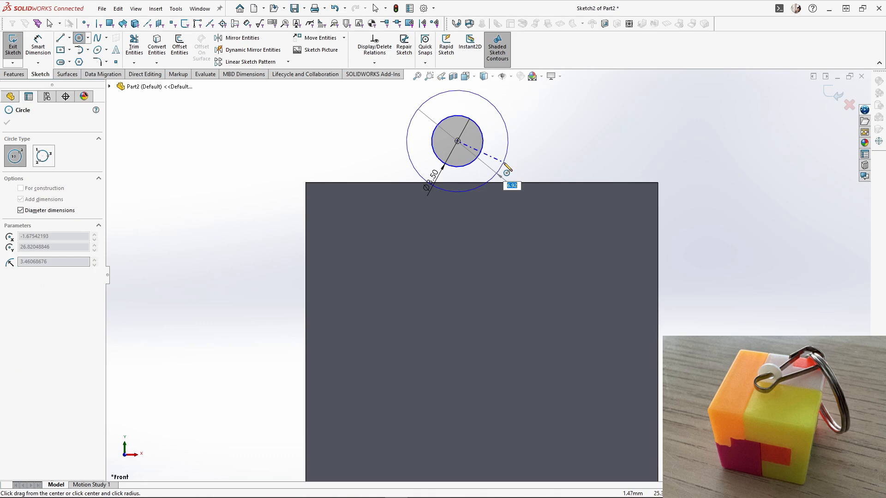
pyautogui.write('6')
pyautogui.press('Return')
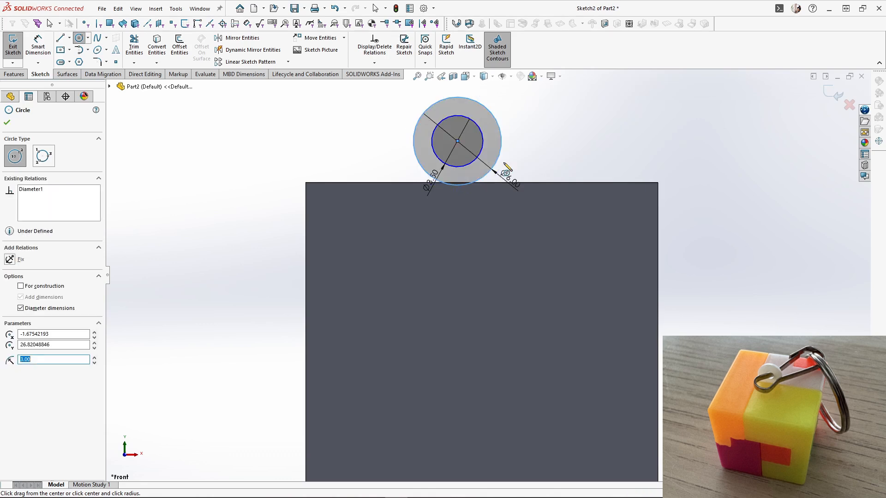
pyautogui.press('Escape')
# - Dimension the outer circle's left side 8.5 mm from the cube's left edge
pyautogui.moveTo(553, 137); pyautogui.dragTo(553, 103, button='right')
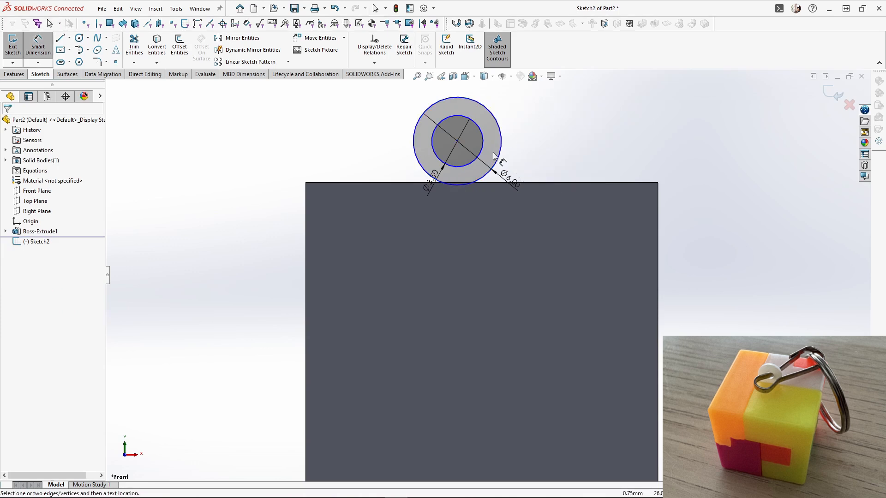
pyautogui.click(414, 141)
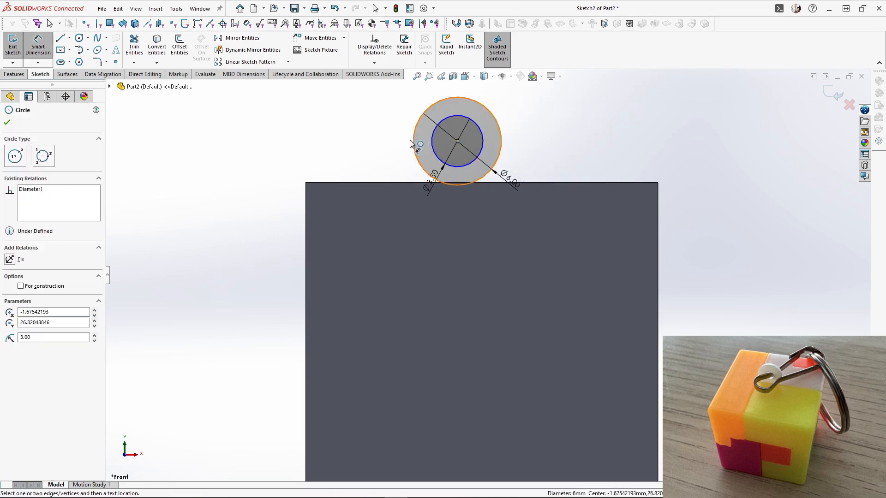
pyautogui.click(306, 204)
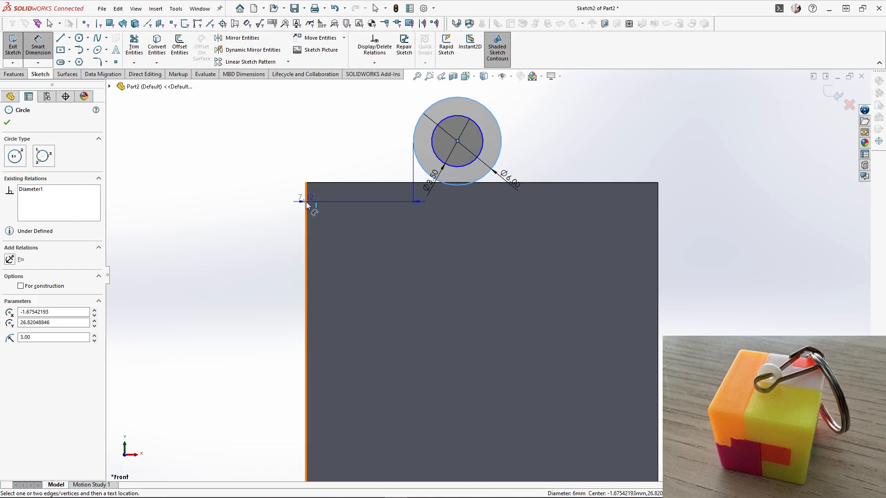
pyautogui.click(332, 143)
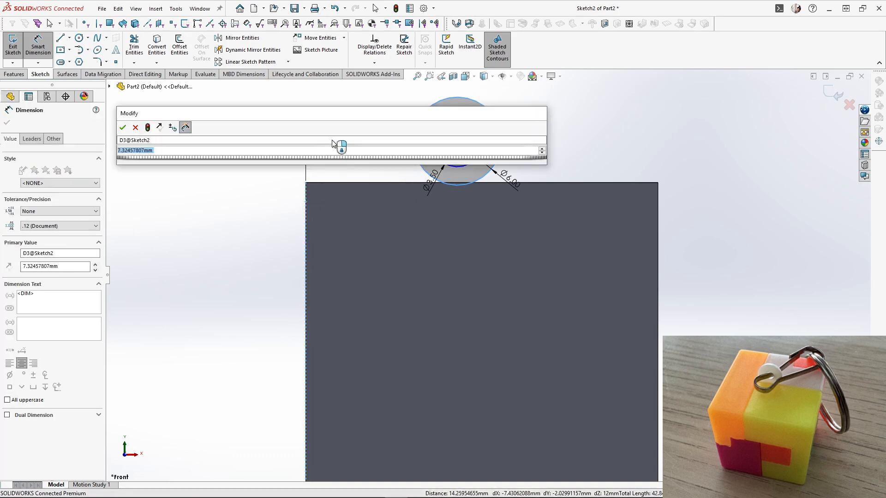
pyautogui.write('8.5')
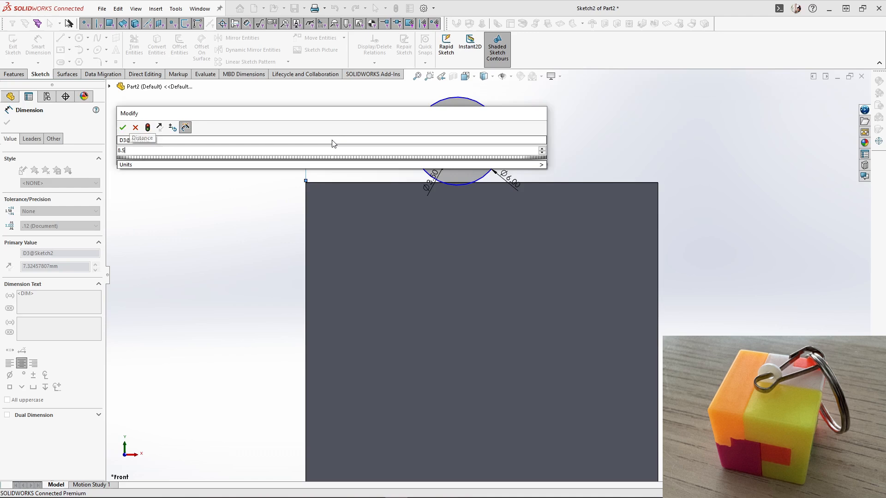
pyautogui.press('Return')
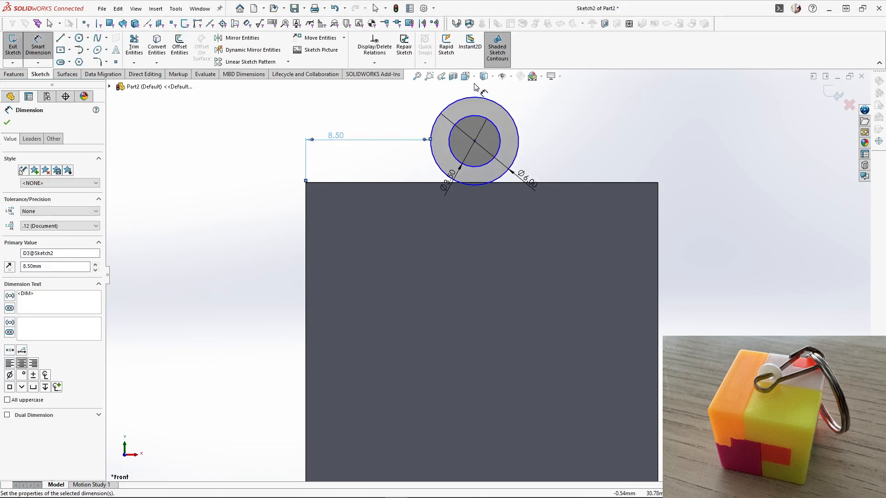
# - Dimension the top of the outer circle 5 mm above the cube's top edge
pyautogui.click(477, 100)
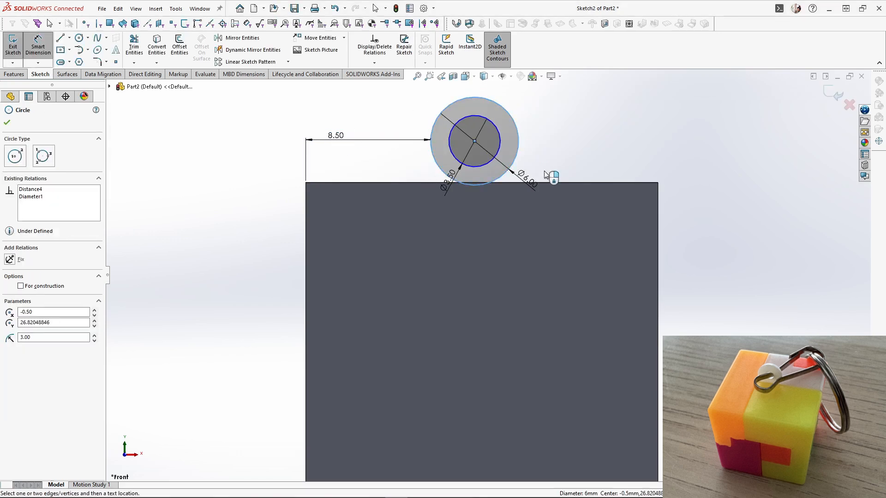
pyautogui.click(552, 186)
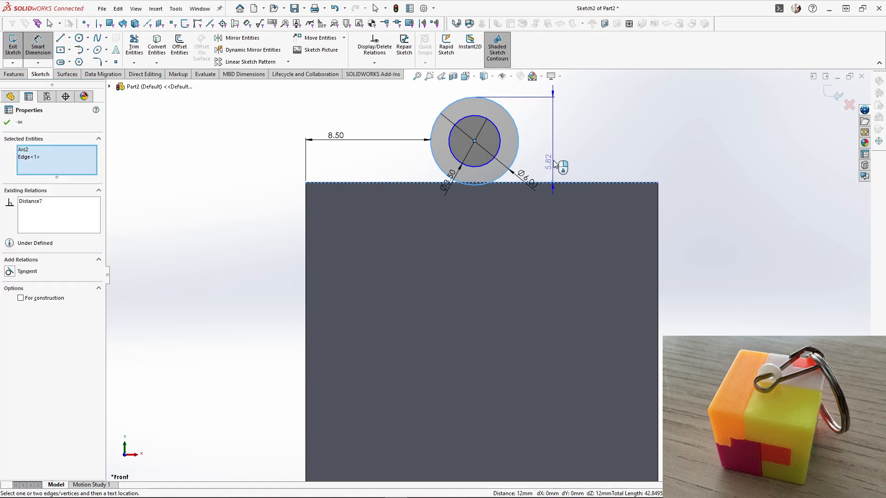
pyautogui.click(564, 141)
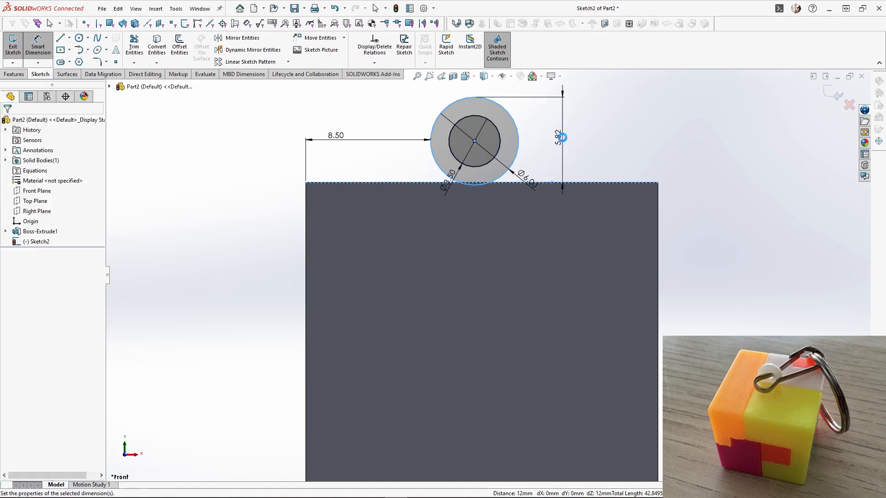
pyautogui.press('Return')
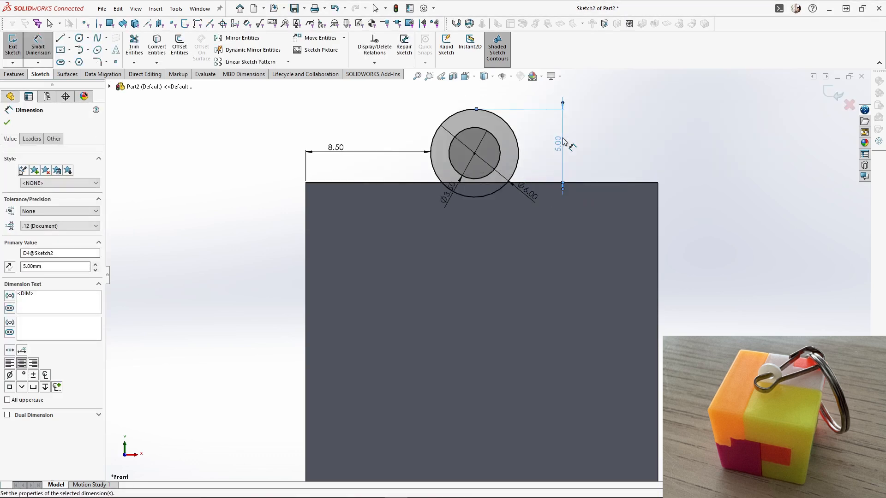
# - Extrude the ring profile as a 1.5 mm blind boss in the reversed direction, merged with the cube
pyautogui.click(14, 75)
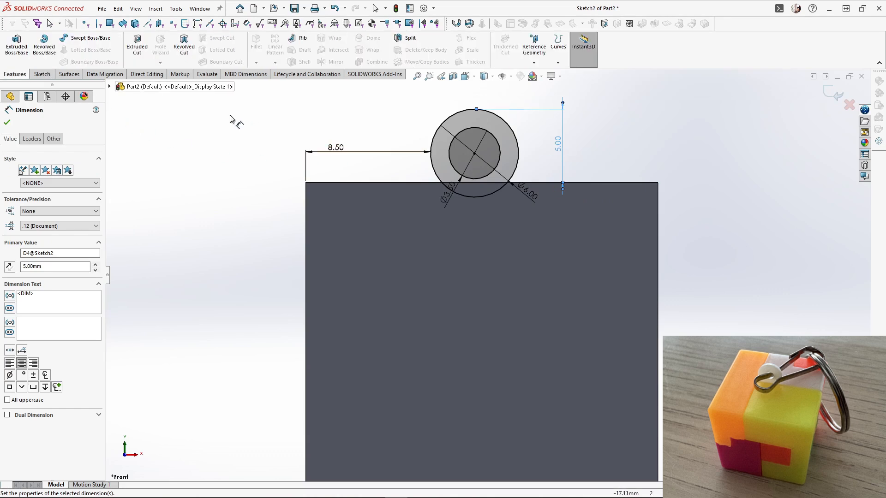
pyautogui.click(17, 45)
pyautogui.write('1.5')
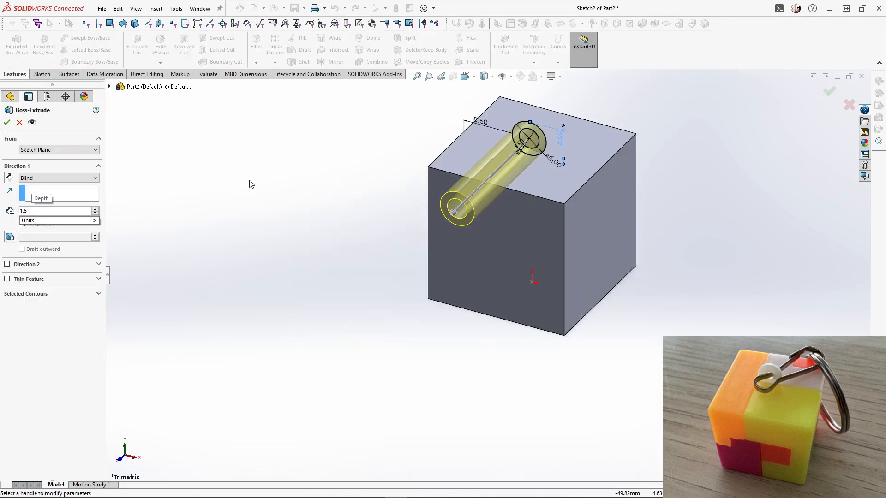
pyautogui.press('Return')
pyautogui.click(10, 178)
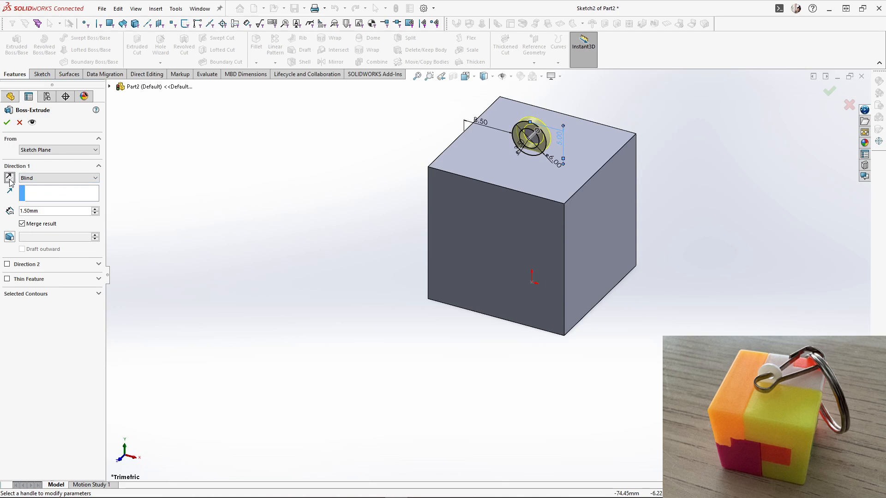
pyautogui.rightClick(268, 223)
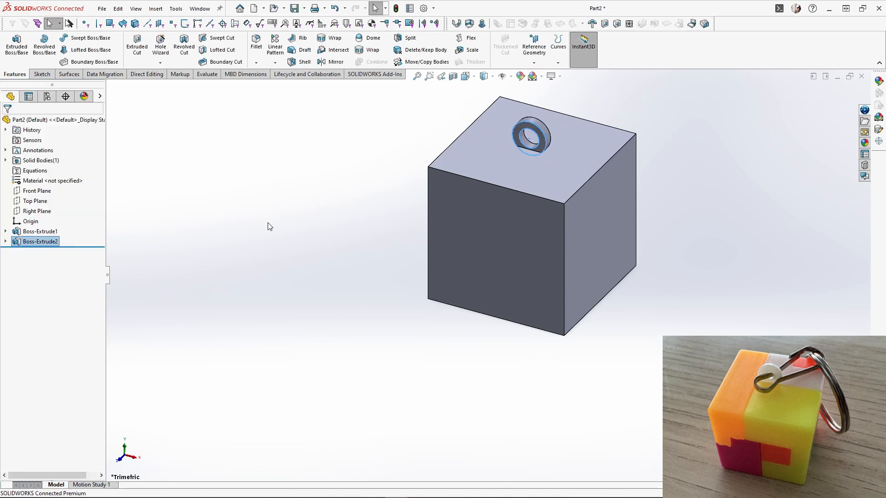
pyautogui.click(269, 226)
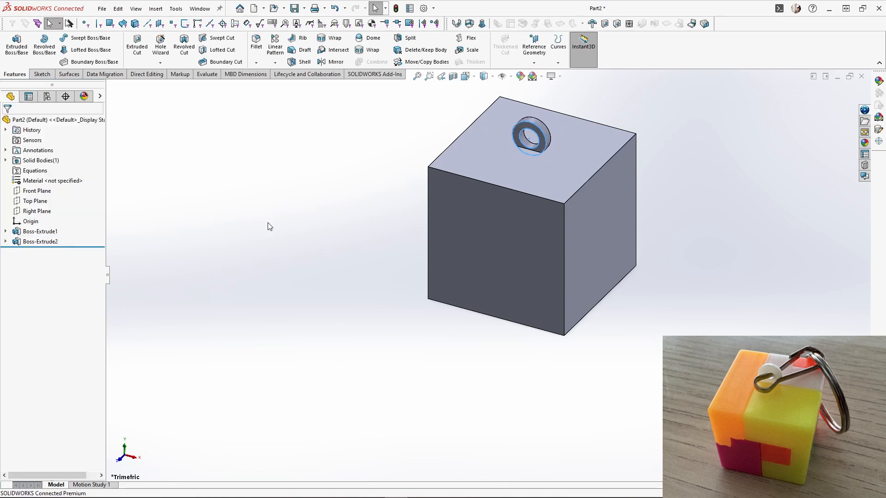
# - Sketch a four-segment stepped line on the cube's front face from the top edge to the left edge, ending with a horizontal segment about 5.1 mm long
pyautogui.click(476, 231)
pyautogui.click(517, 206)
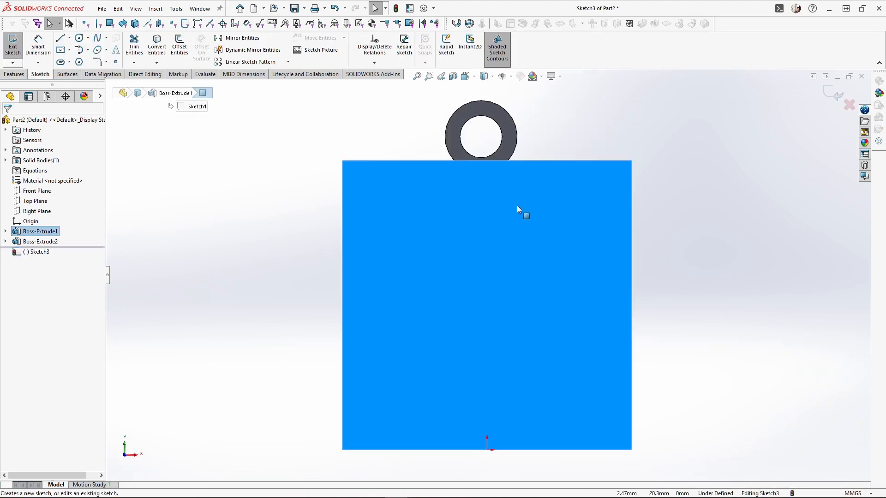
pyautogui.press('l')
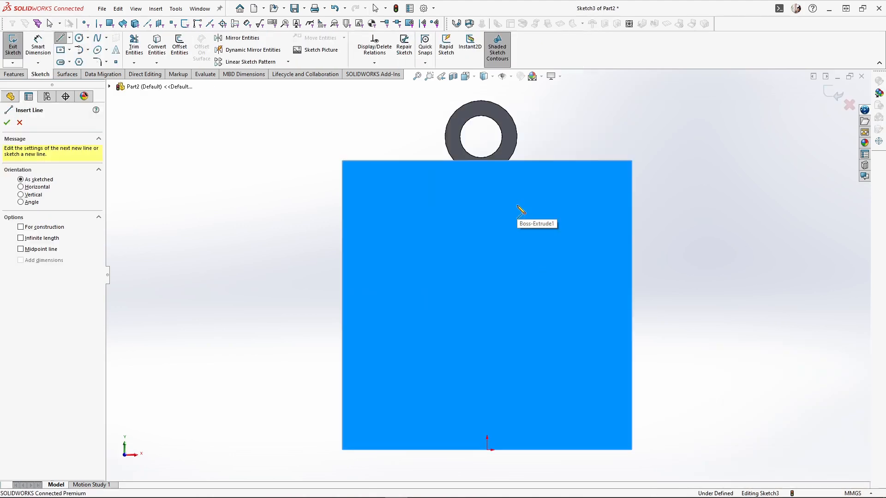
pyautogui.click(445, 160)
pyautogui.click(445, 200)
pyautogui.click(403, 238)
pyautogui.click(403, 286)
pyautogui.click(342, 286)
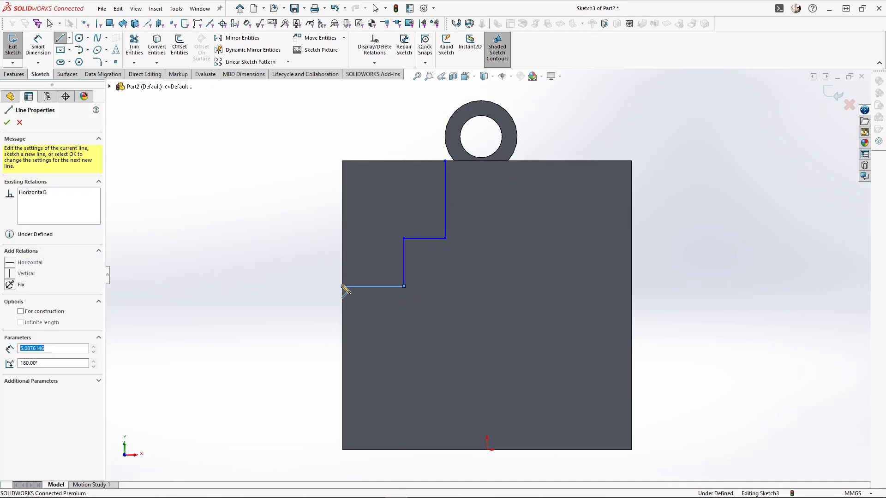
pyautogui.press('Escape')
# - Dimension the upper vertical segment 8 mm from the cube's left edge and the lowest horizontal segment 11.5 mm below the top edge
pyautogui.press('d')
pyautogui.click(342, 177)
pyautogui.click(445, 181)
pyautogui.click(401, 132)
pyautogui.write('8')
pyautogui.press('Return')
pyautogui.click(397, 161)
pyautogui.click(376, 286)
pyautogui.click(317, 244)
pyautogui.write('11.5')
pyautogui.press('Return')
# - Set the lowest horizontal segment's length to 4.5 mm and the short vertical segment's length to 3.5 mm
pyautogui.click(369, 299)
pyautogui.click(368, 323)
pyautogui.write('4.5')
pyautogui.press('Return')
pyautogui.click(397, 277)
pyautogui.click(410, 282)
pyautogui.write('3.5')
pyautogui.press('Return')
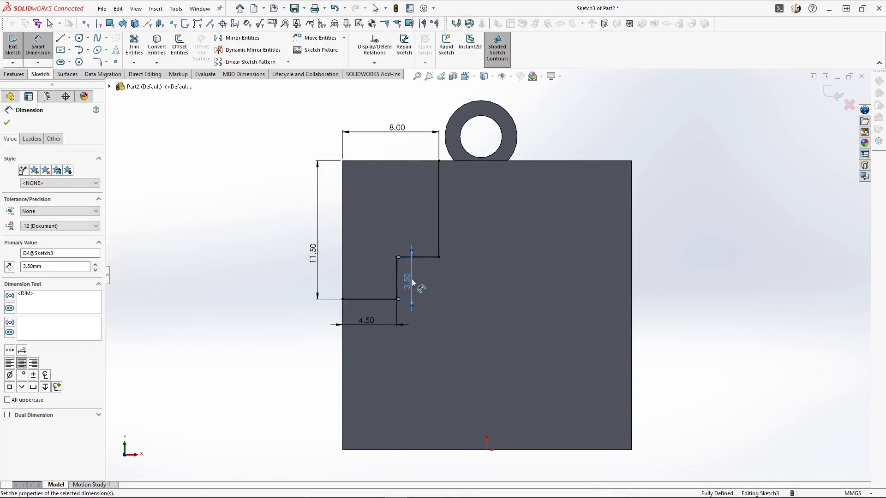
# - Split the cube along the stepped sketch, keeping both resulting bodies, and hide the sketch
pyautogui.click(13, 44)
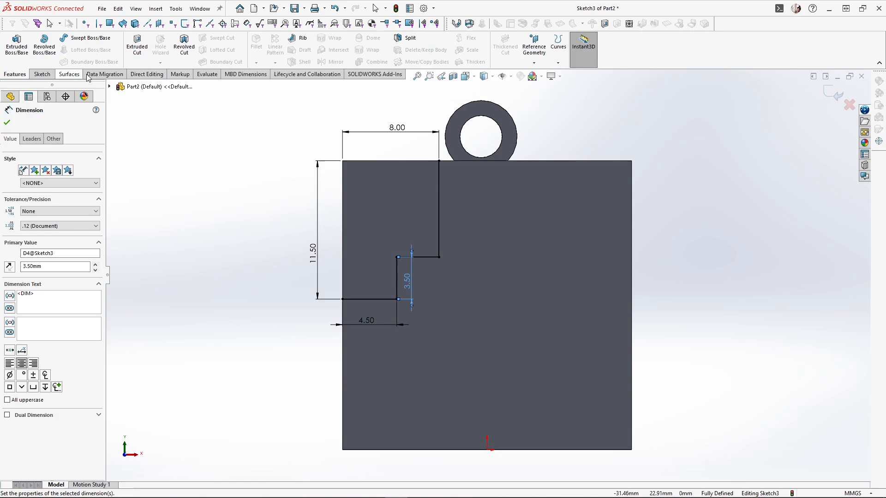
pyautogui.click(406, 39)
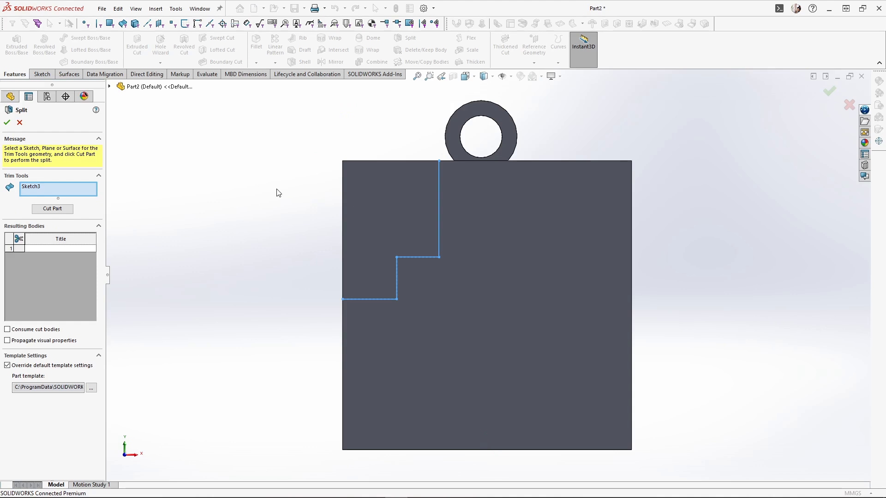
pyautogui.click(60, 210)
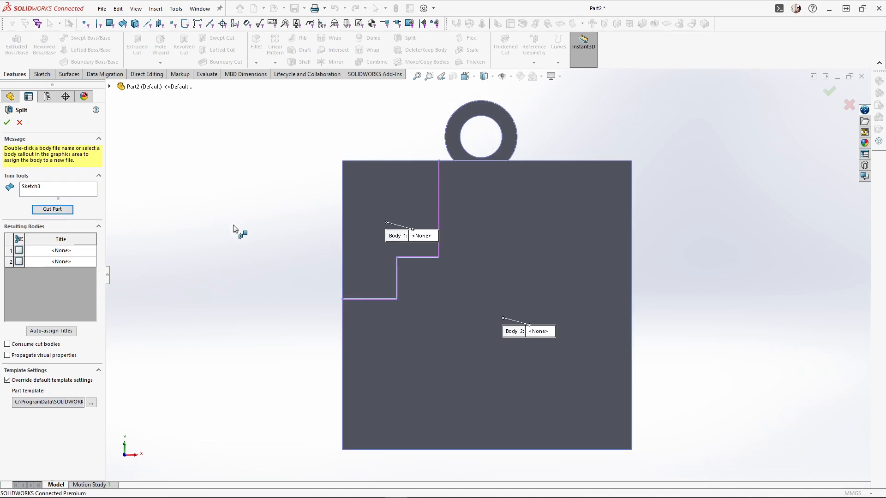
pyautogui.click(19, 238)
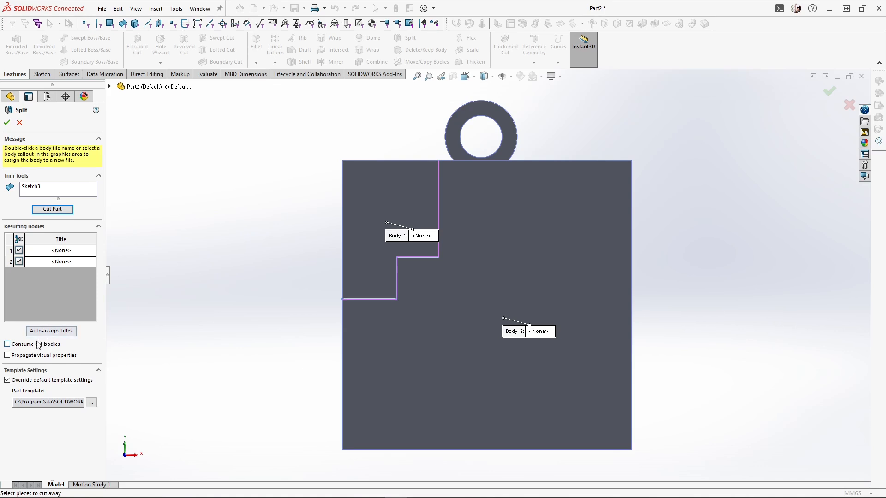
pyautogui.click(6, 123)
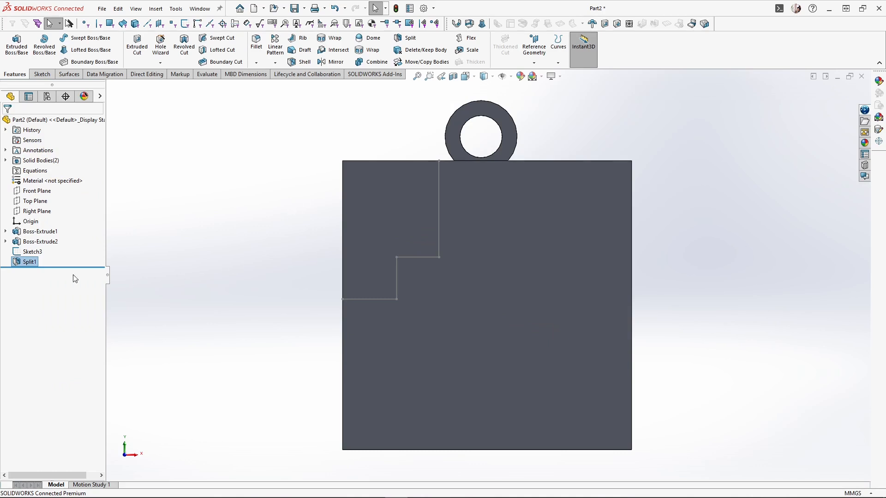
pyautogui.click(32, 251)
pyautogui.click(207, 246)
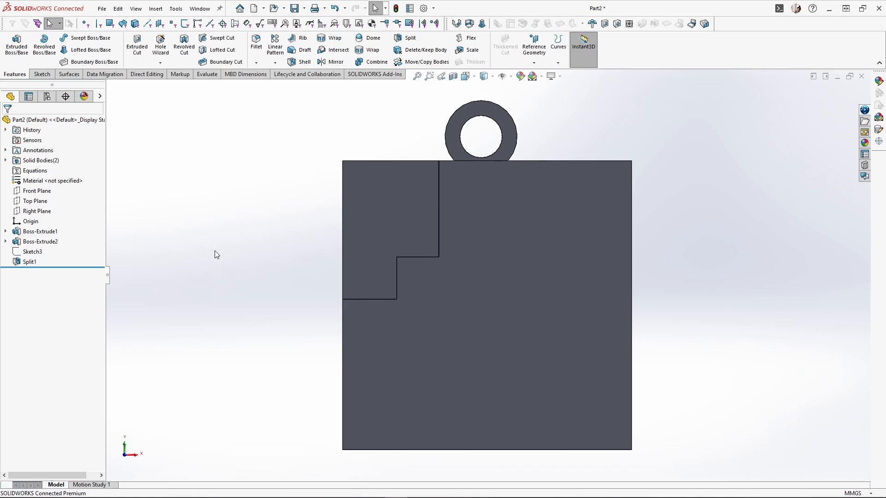
# - Apply a light orange colour (RGB 252, 188, 132) to the stepped corner body Split1[1]
pyautogui.click(6, 161)
pyautogui.click(44, 171)
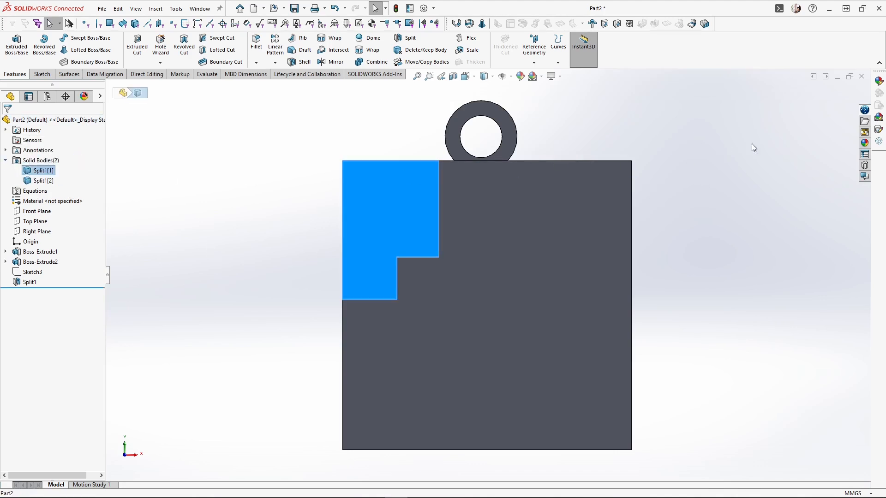
pyautogui.click(879, 83)
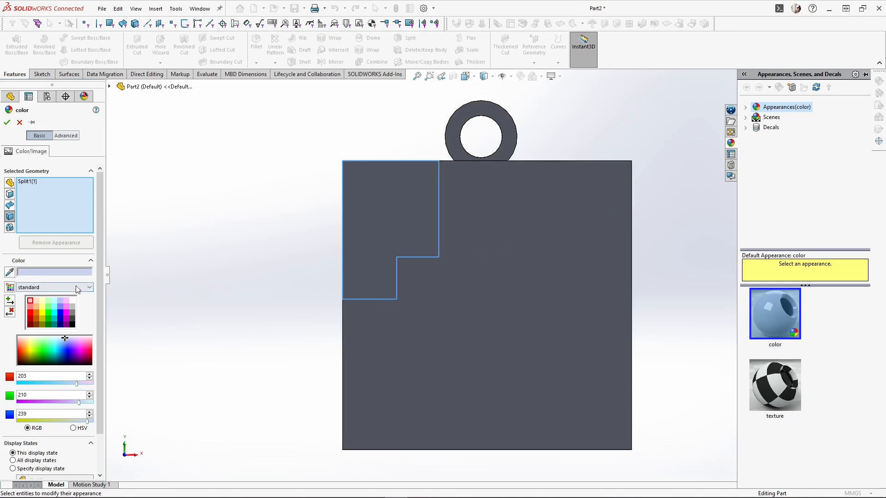
pyautogui.click(35, 307)
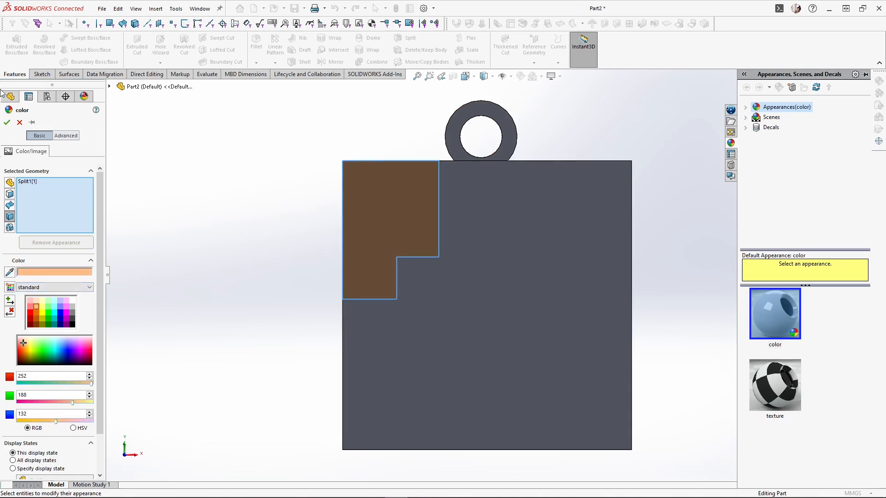
pyautogui.click(6, 122)
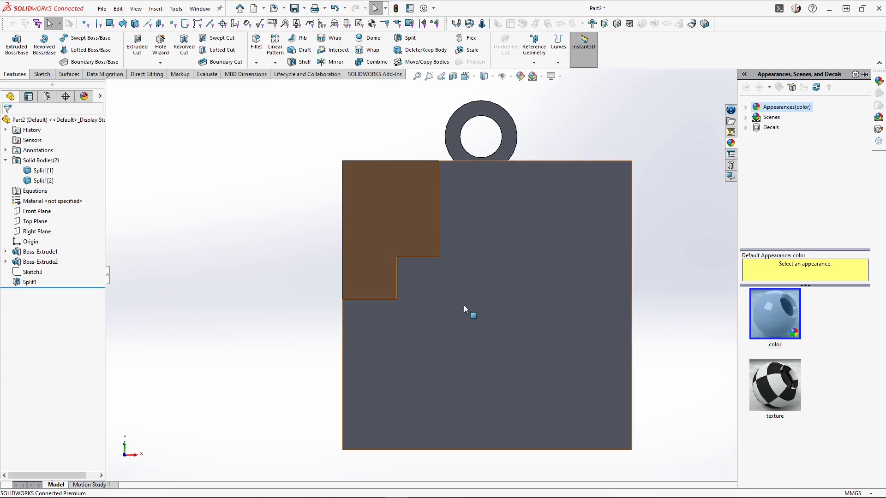
# - Sketch a stepped line on the grey front face from the orange body's inner corner about 12 mm right, down, left and down to the bottom edge
pyautogui.click(494, 308)
pyautogui.click(535, 283)
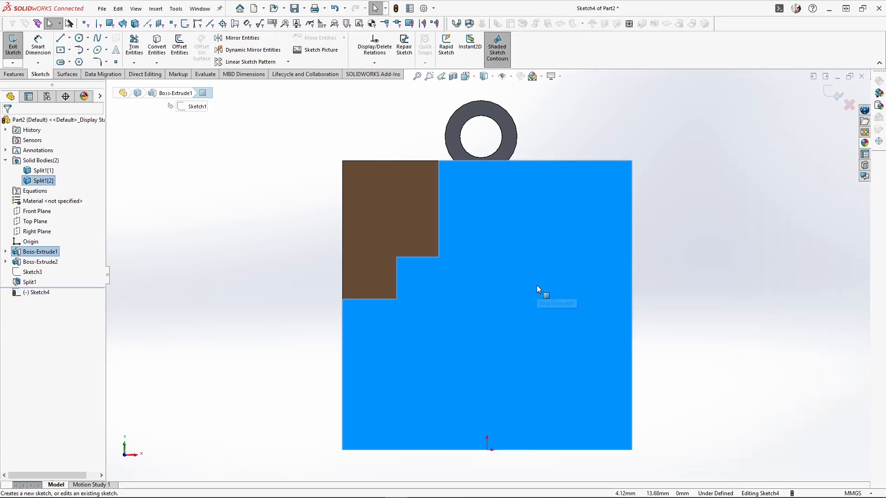
pyautogui.press('l')
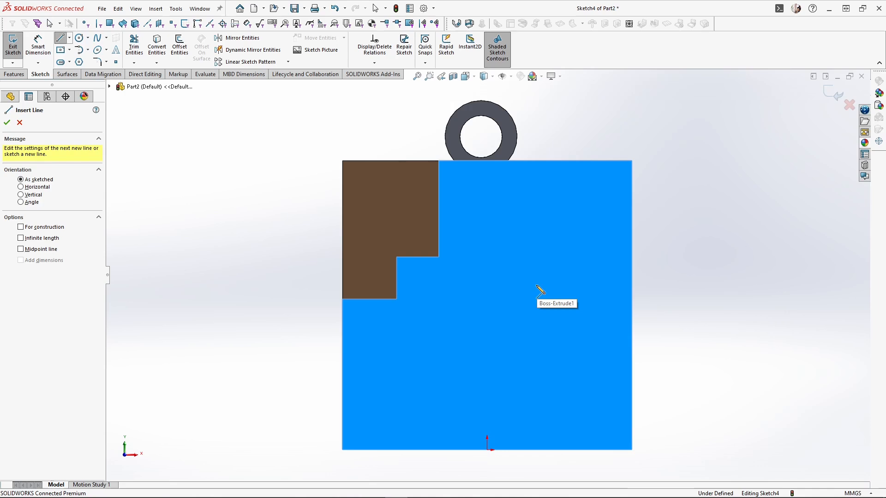
pyautogui.click(439, 257)
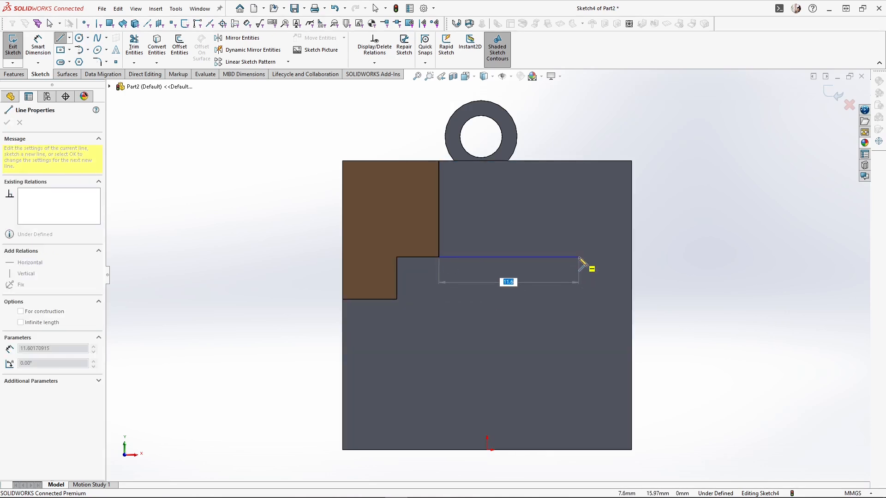
pyautogui.click(585, 257)
pyautogui.click(584, 346)
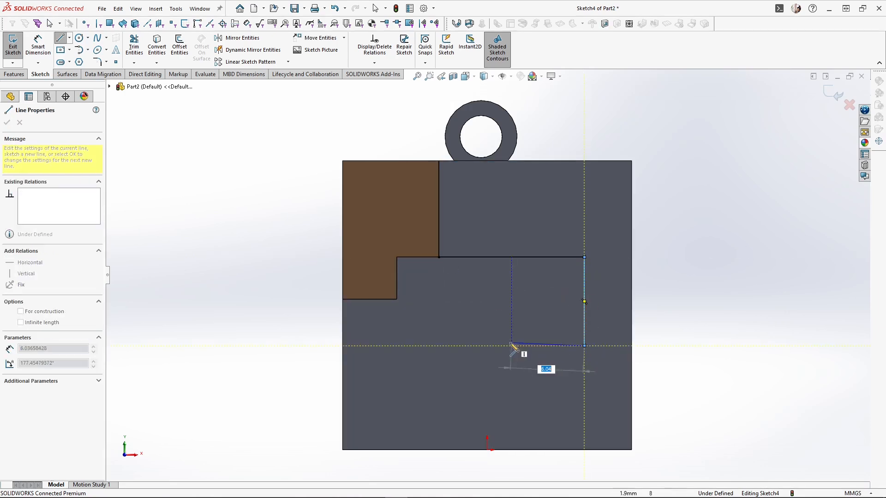
pyautogui.click(491, 345)
pyautogui.click(491, 449)
pyautogui.press('Escape')
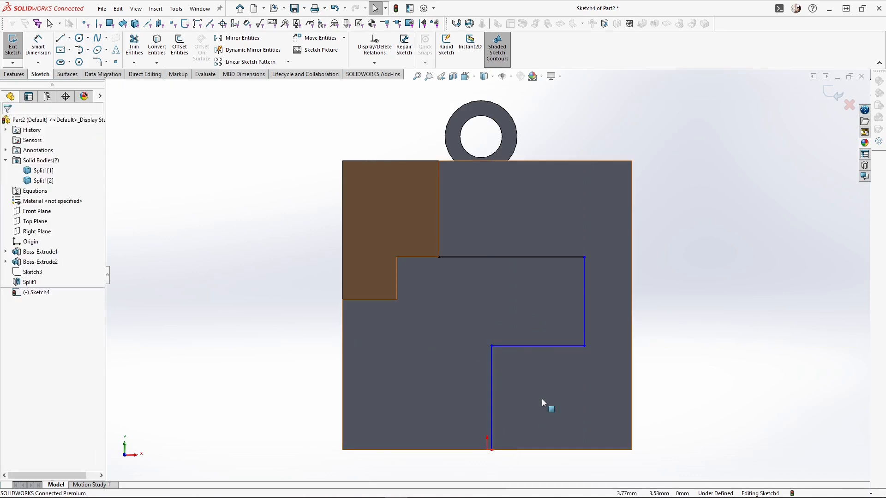
# - Dimension the upper vertical segment 4 mm from the cube's right edge and set the lower vertical segment's length to 8 mm
pyautogui.moveTo(563, 386)
pyautogui.mouseDown(button='right')
pyautogui.moveTo(557, 368)
pyautogui.moveTo(567, 353)
pyautogui.mouseUp(button='right')
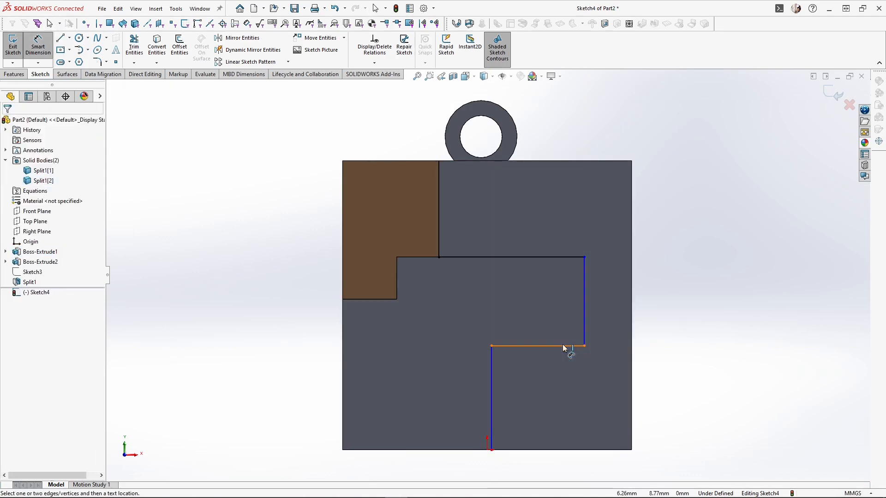
pyautogui.click(585, 307)
pyautogui.click(632, 303)
pyautogui.click(618, 295)
pyautogui.write('4')
pyautogui.press('Return')
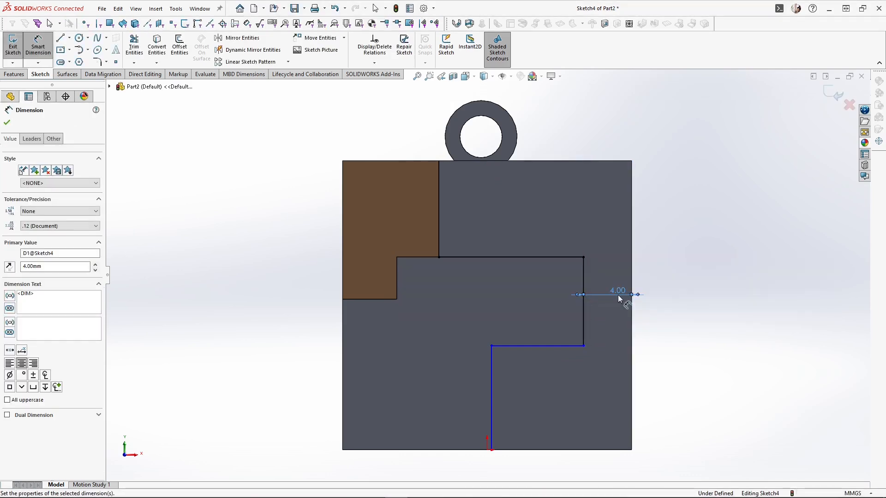
pyautogui.click(492, 374)
pyautogui.click(481, 372)
pyautogui.write('8')
pyautogui.press('Return')
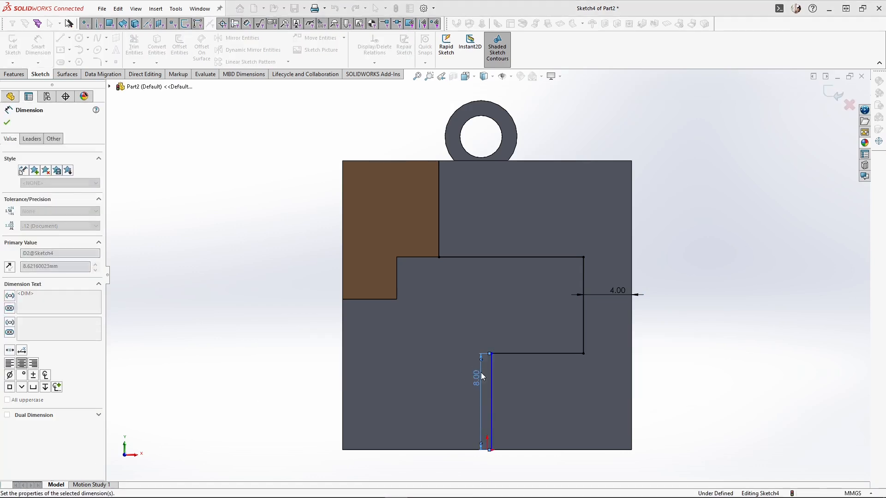
# - Dimension the lower vertical segment 11.5 mm from the cube's right edge
pyautogui.click(629, 405)
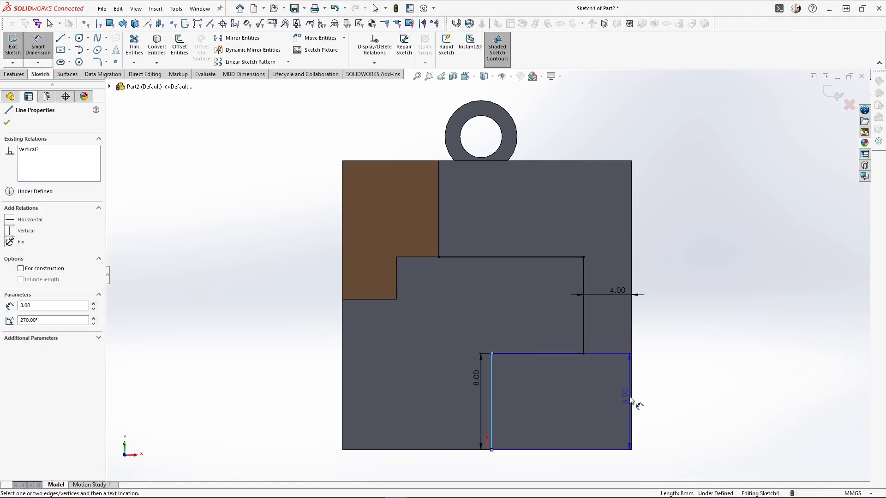
pyautogui.click(630, 398)
pyautogui.click(583, 399)
pyautogui.write('11.5')
pyautogui.press('Return')
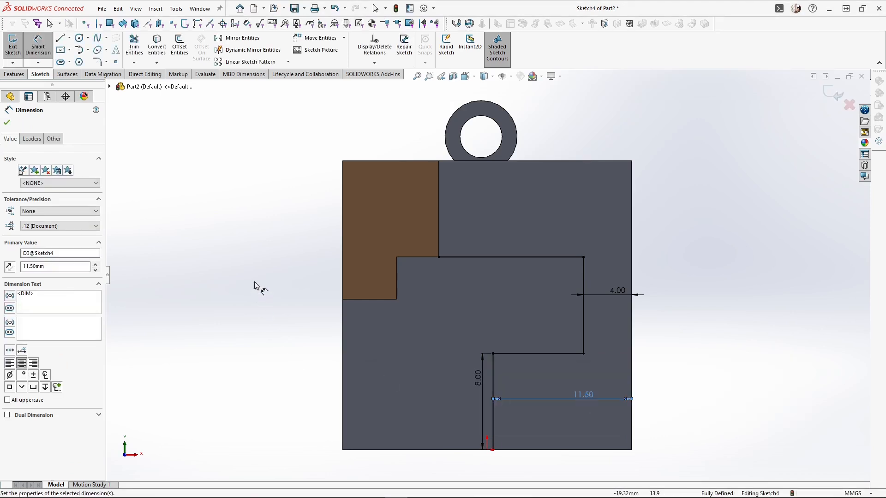
pyautogui.click(258, 286)
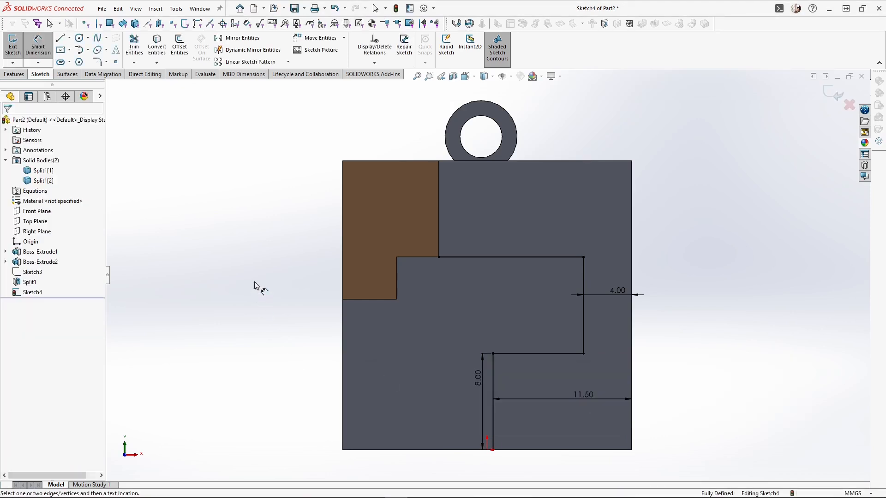
# - Split the body Split1[2] along the new stepped sketch, keeping both resulting bodies
pyautogui.click(14, 74)
pyautogui.click(410, 38)
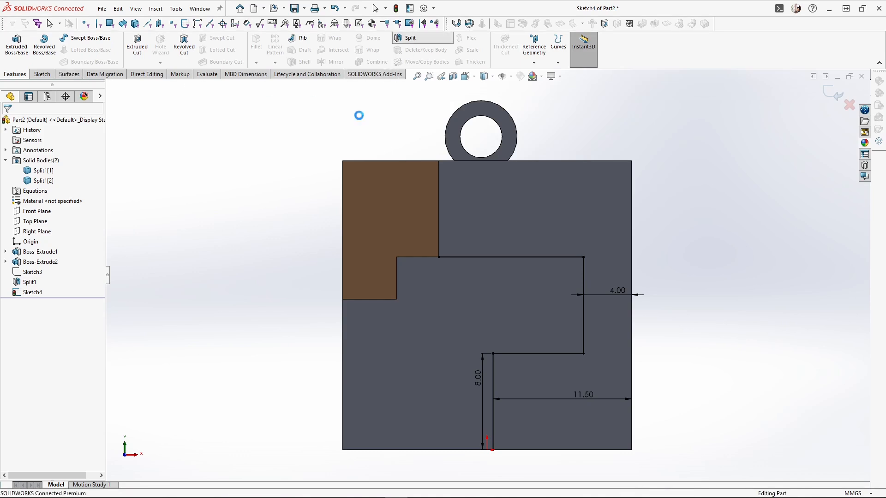
pyautogui.click(76, 256)
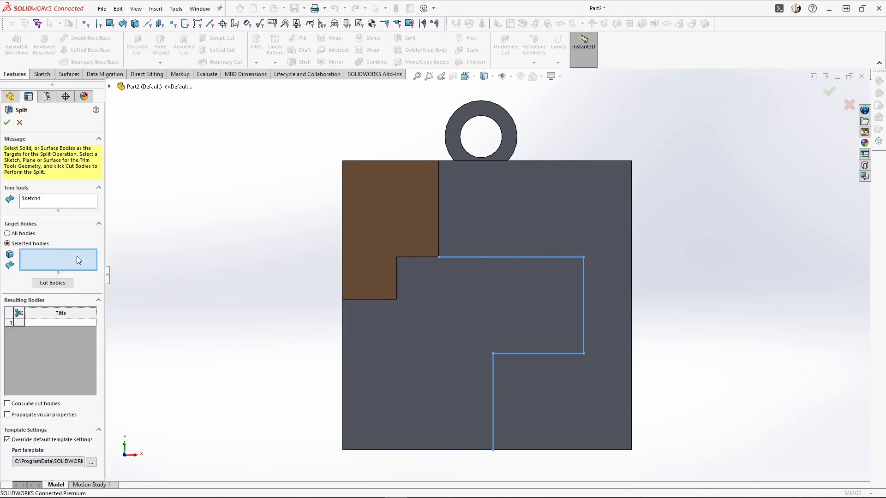
pyautogui.click(417, 337)
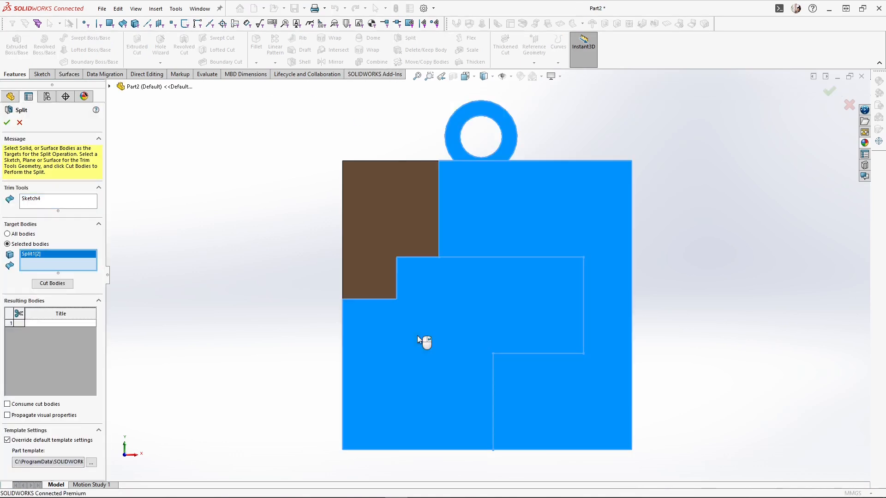
pyautogui.click(52, 284)
pyautogui.click(17, 301)
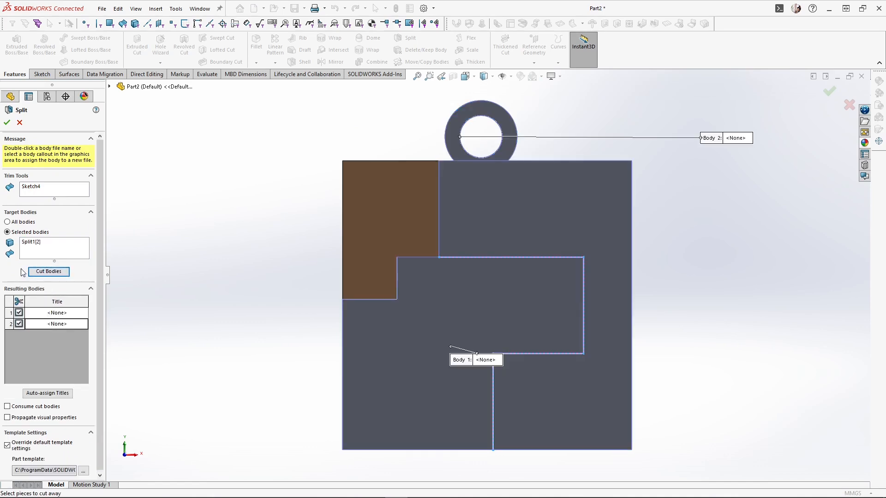
pyautogui.click(7, 122)
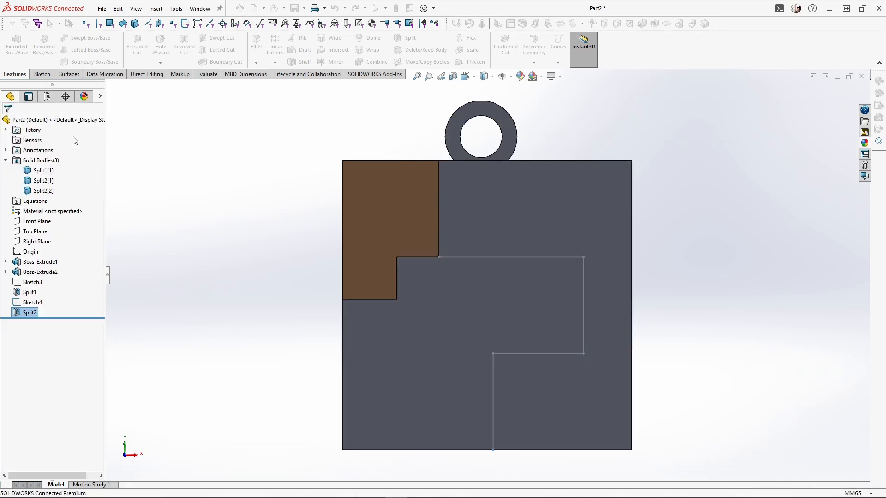
pyautogui.click(212, 269)
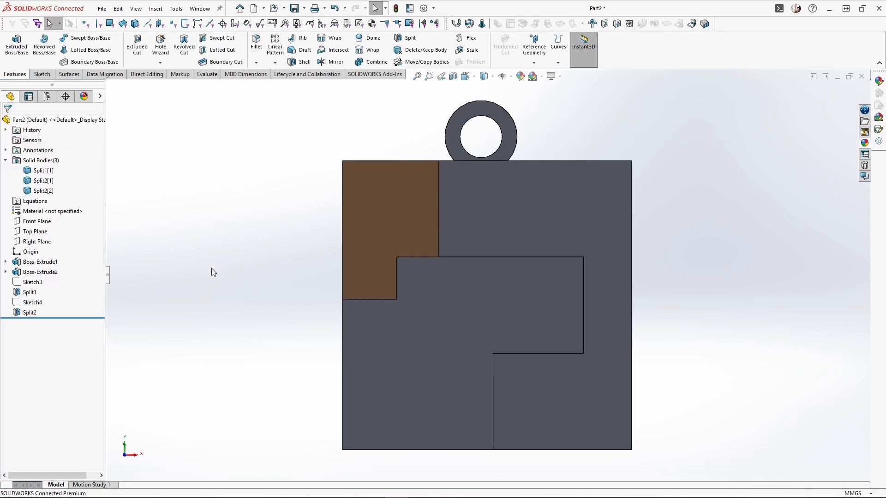
# - Apply a yellow colour to the body Split2[2] that carries the ring loop
pyautogui.click(46, 191)
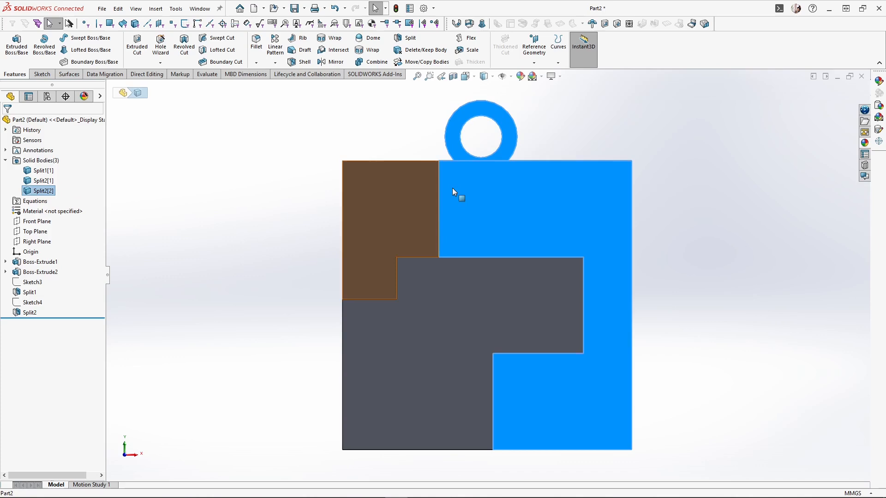
pyautogui.click(878, 82)
pyautogui.click(42, 323)
pyautogui.click(7, 122)
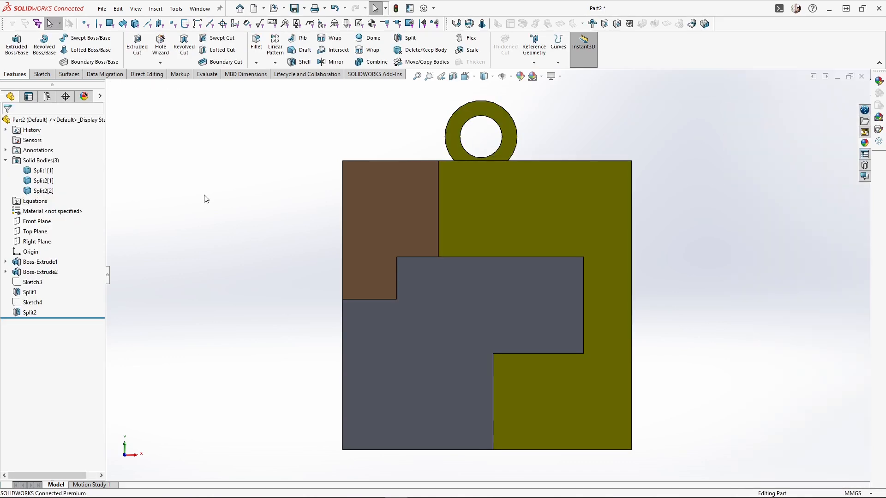
# - Sketch an 8 mm vertical line on the grey body's front face from its inner corner up to its upper edge
pyautogui.click(455, 286)
pyautogui.click(499, 261)
pyautogui.press('l')
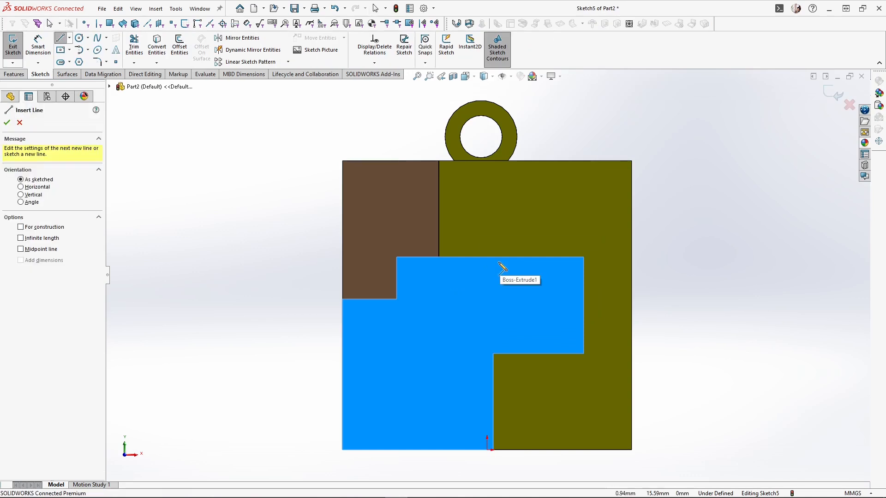
pyautogui.click(492, 354)
pyautogui.click(492, 257)
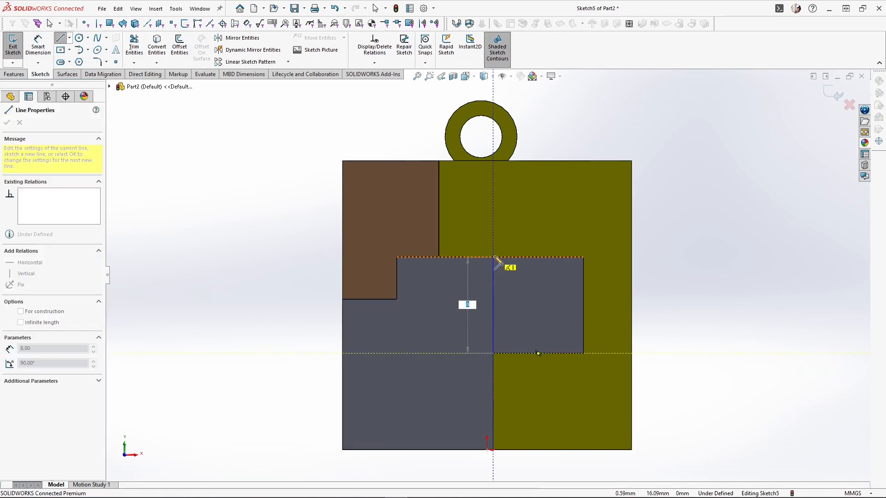
pyautogui.press('Escape')
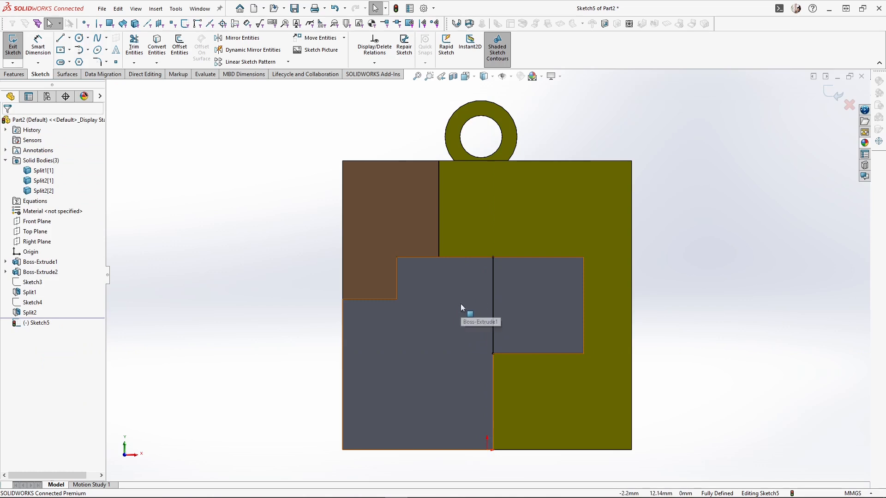
# - Split the grey body Split2[1] along the vertical line, keeping both resulting bodies
pyautogui.click(13, 74)
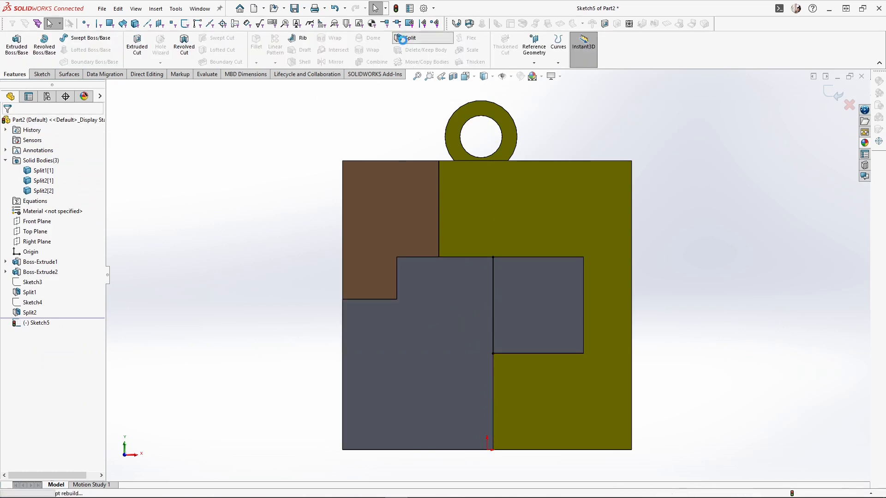
pyautogui.click(410, 37)
pyautogui.click(76, 257)
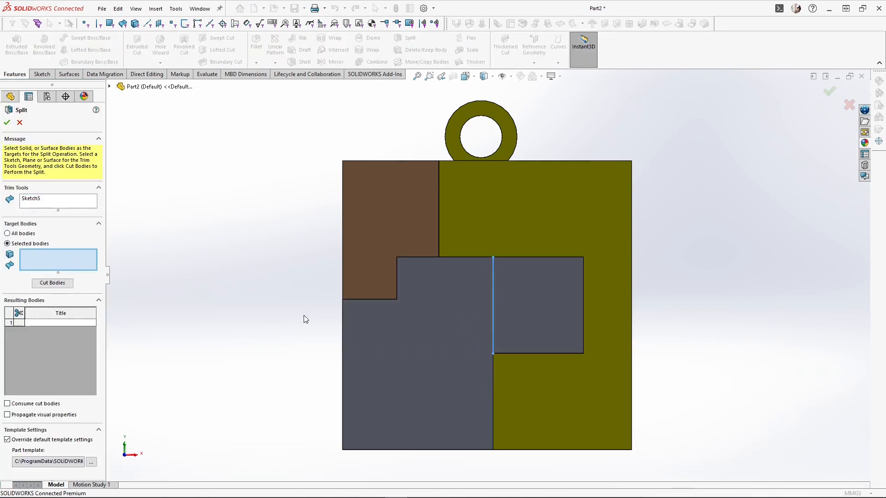
pyautogui.click(412, 353)
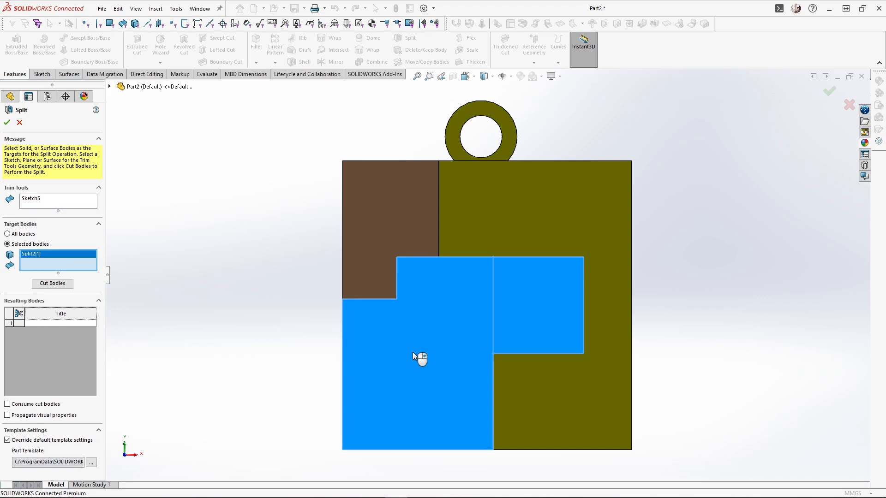
pyautogui.click(52, 283)
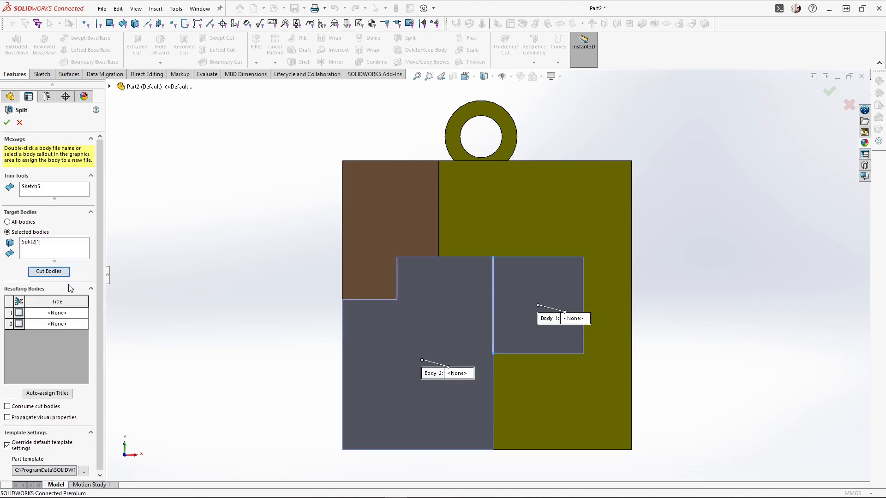
pyautogui.click(18, 302)
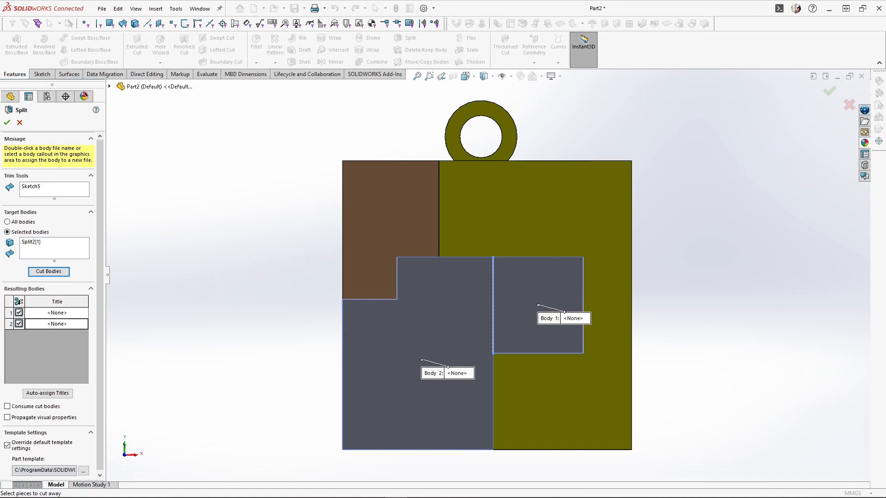
pyautogui.click(7, 123)
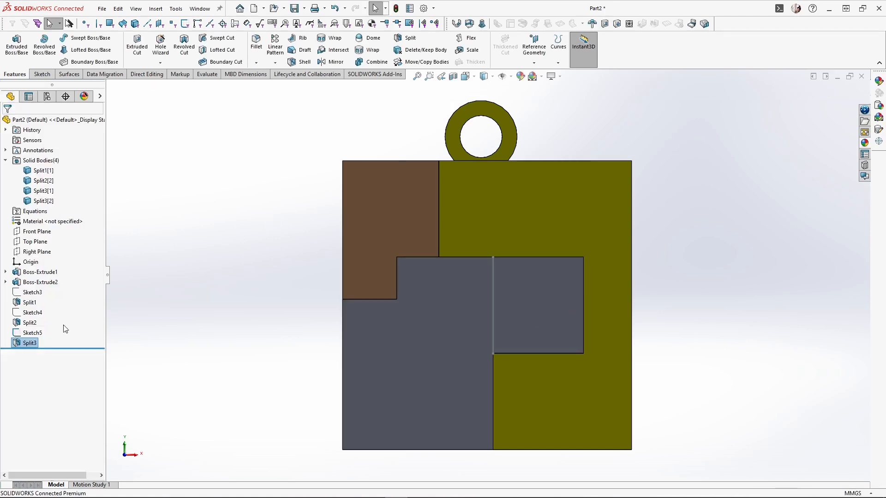
# - Apply an orange-red colour (RGB 255, 100, 23) to the small block Split3[1]
pyautogui.click(44, 190)
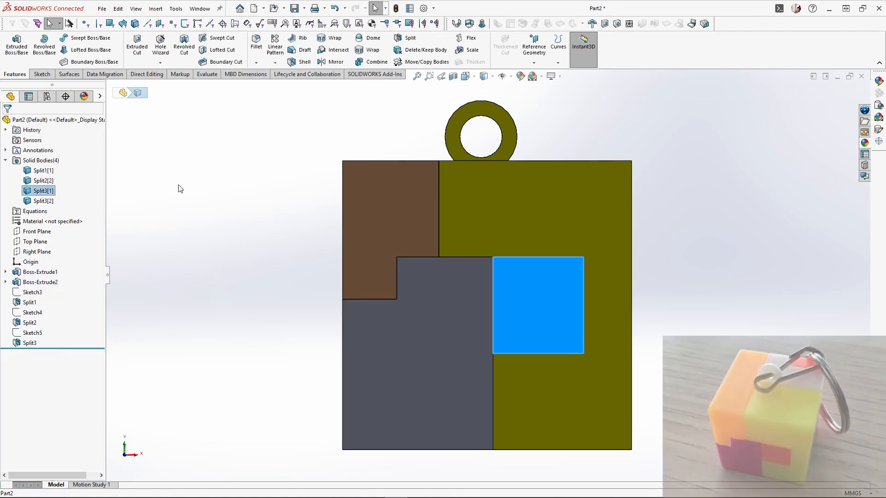
pyautogui.click(879, 81)
pyautogui.click(21, 349)
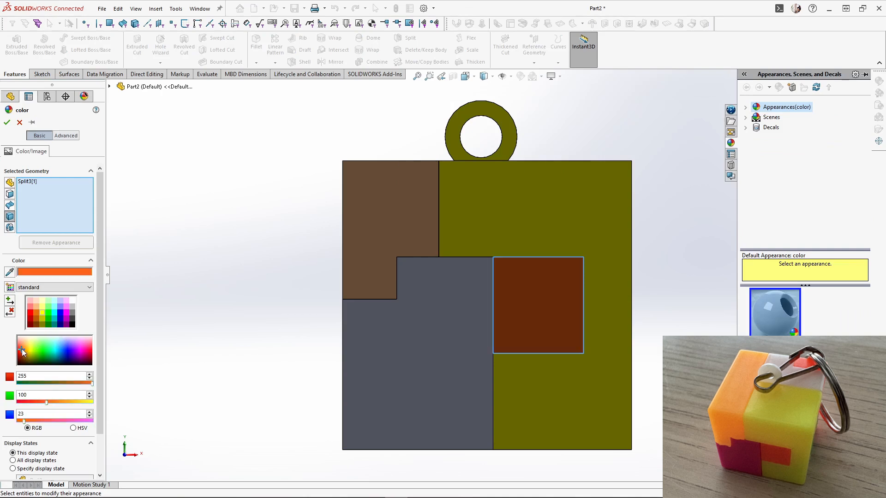
pyautogui.click(7, 122)
# - Apply a purple colour to the remaining grey stepped body Split3[2]
pyautogui.click(418, 369)
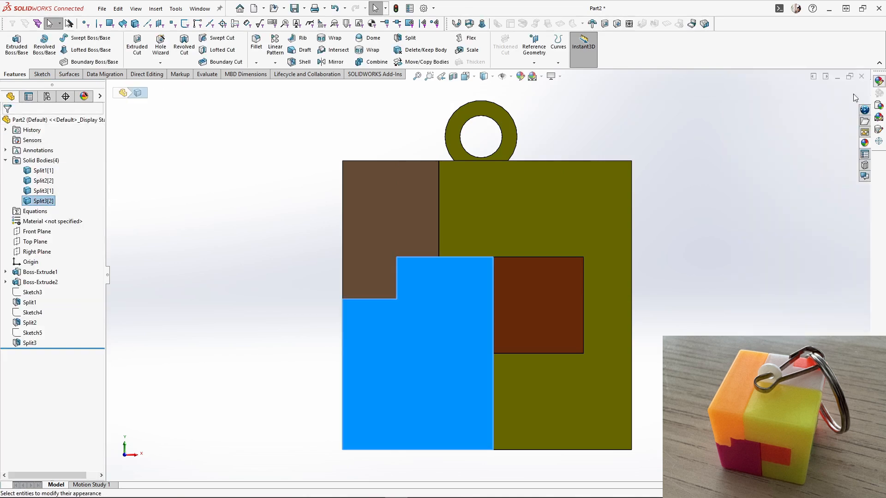
pyautogui.click(69, 316)
pyautogui.click(7, 122)
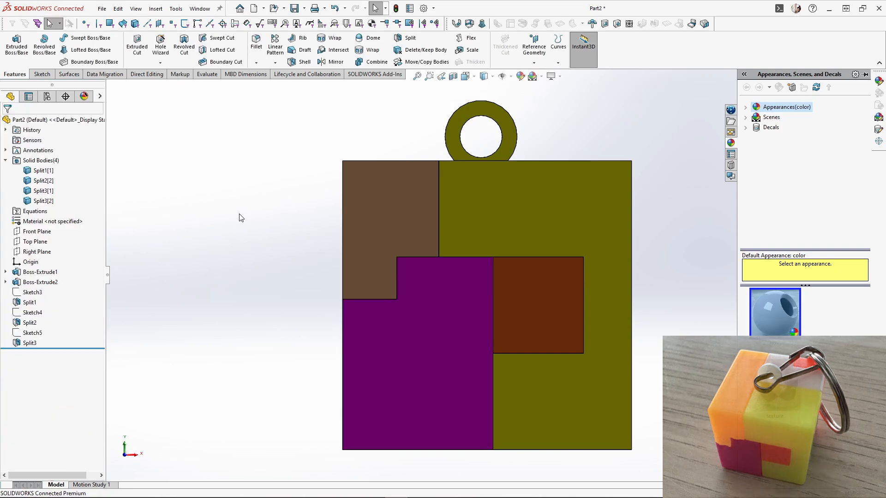
# - Sketch a 7 mm square on the purple body's outer side face, with its top side on the face's upper edge
pyautogui.moveTo(239, 217); pyautogui.dragTo(341, 300, button='middle')
pyautogui.click(369, 349)
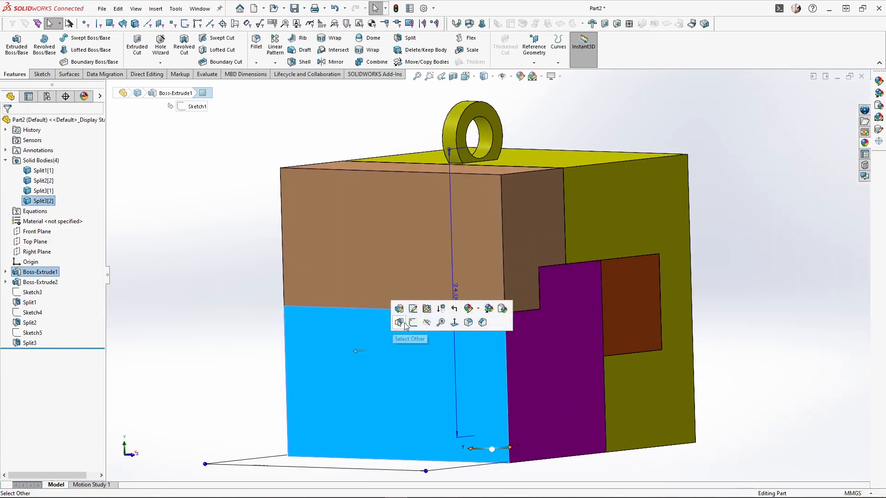
pyautogui.click(411, 322)
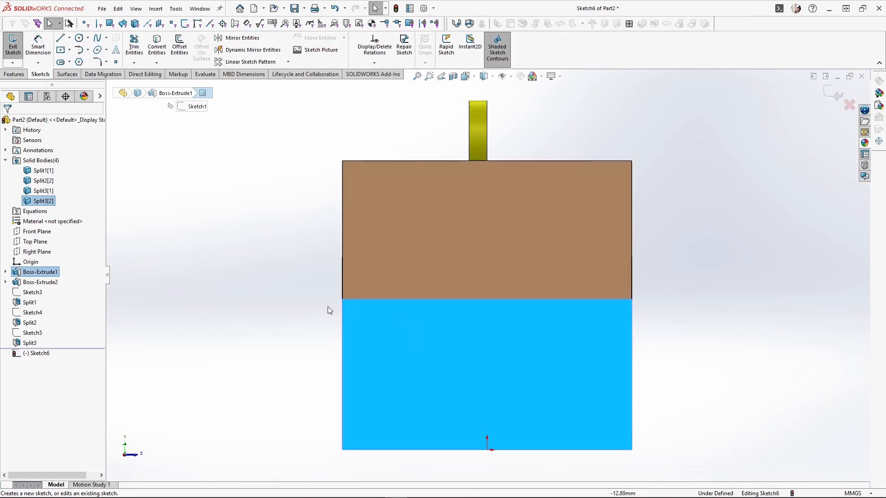
pyautogui.click(70, 50)
pyautogui.click(91, 62)
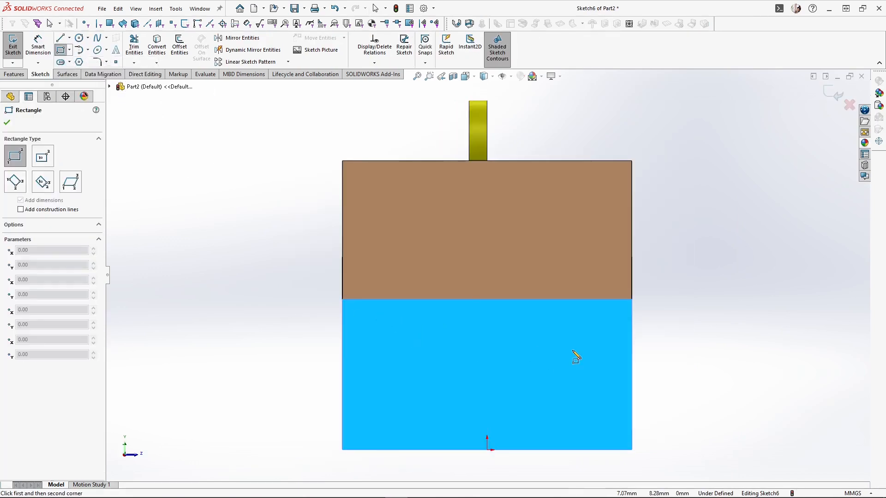
pyautogui.moveTo(463, 300); pyautogui.dragTo(487, 330)
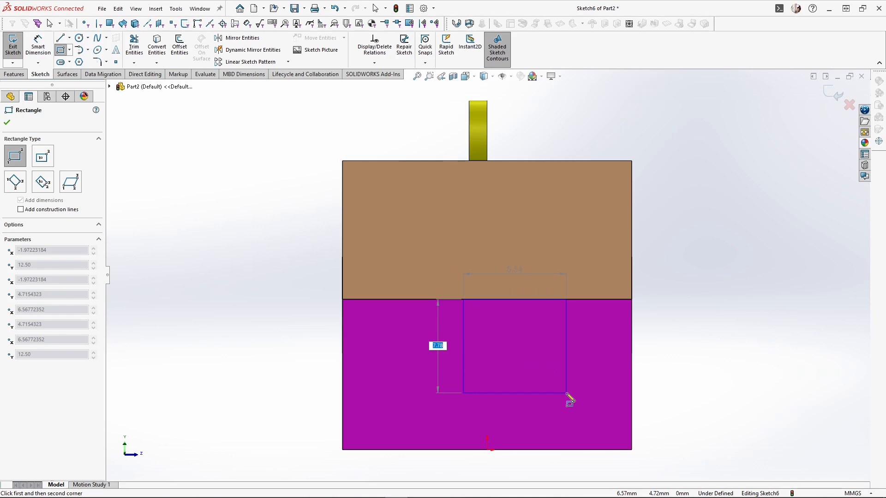
pyautogui.press('Return')
pyautogui.write('7')
pyautogui.press('Return')
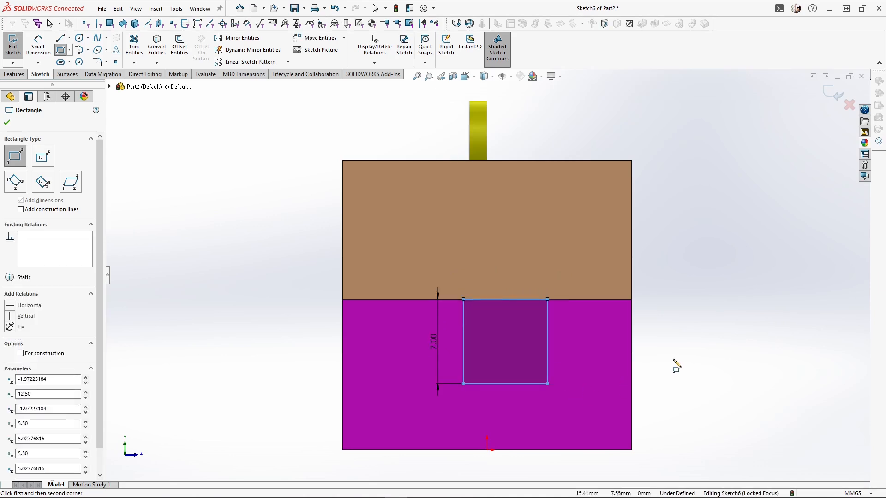
# - Dimension the square's nearer vertical side 8 mm from the front vertical edge of the purple face
pyautogui.moveTo(673, 359); pyautogui.dragTo(673, 322, button='right')
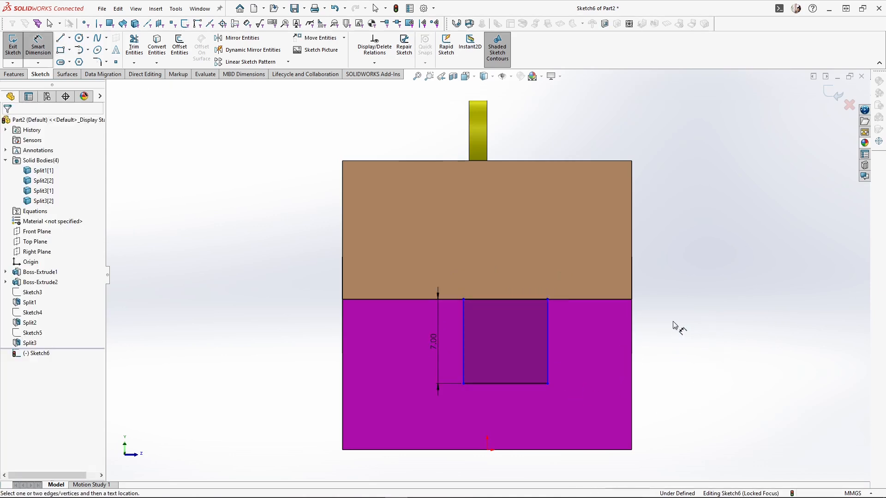
pyautogui.click(547, 369)
pyautogui.click(631, 383)
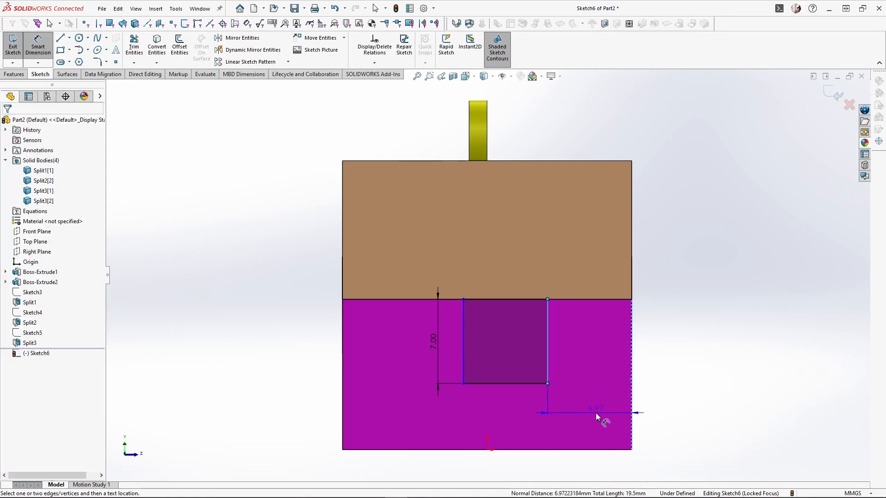
pyautogui.click(596, 413)
pyautogui.write('8')
pyautogui.press('Return')
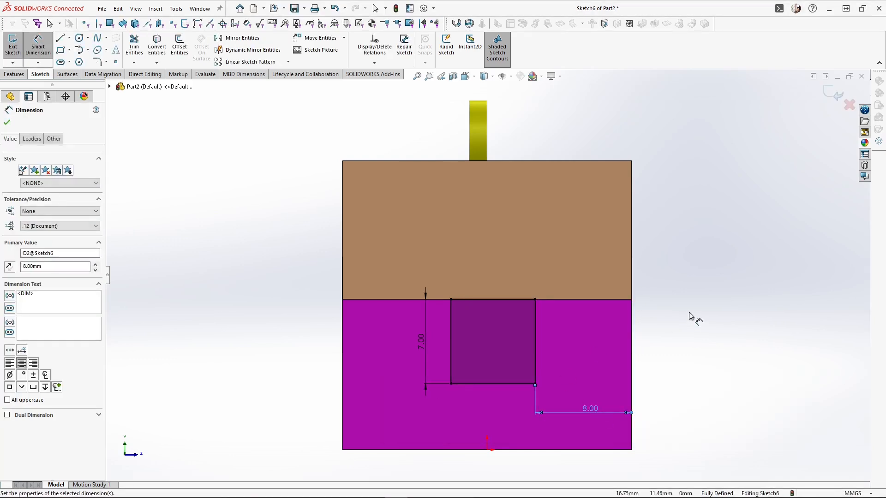
# - Split the purple body Split3[2] with the square sketch, keeping both resulting bodies
pyautogui.click(14, 74)
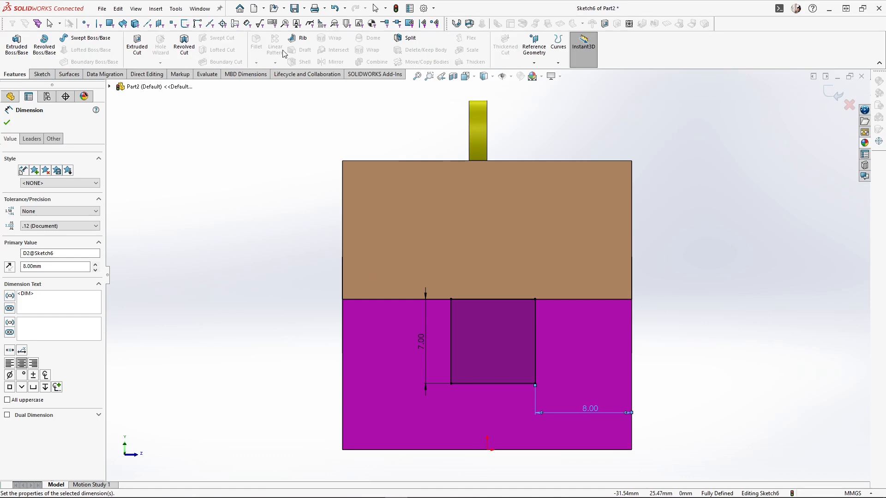
pyautogui.click(406, 41)
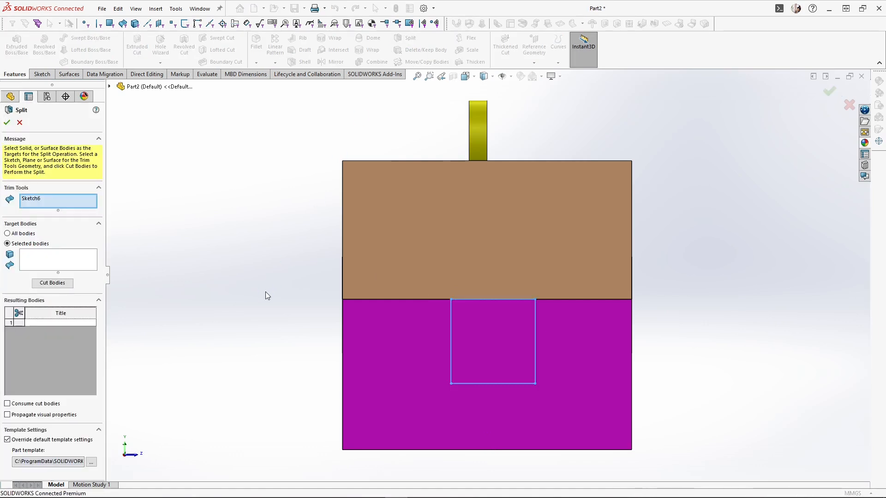
pyautogui.click(43, 261)
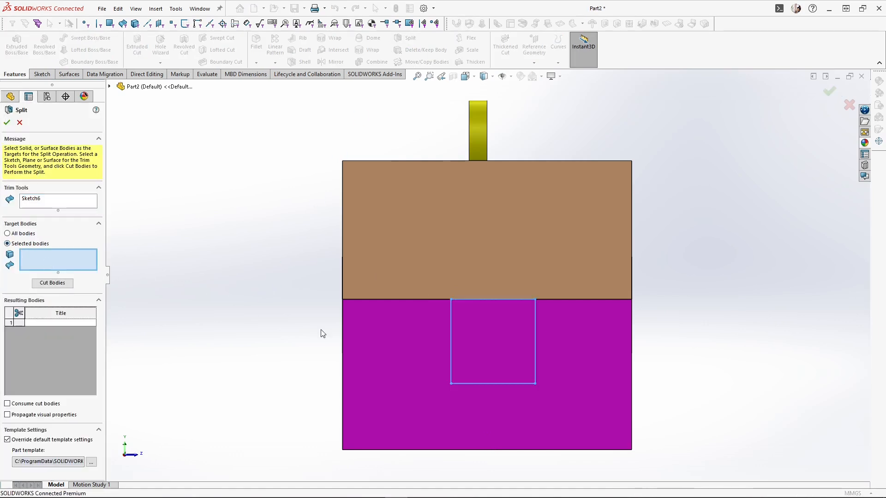
pyautogui.click(377, 356)
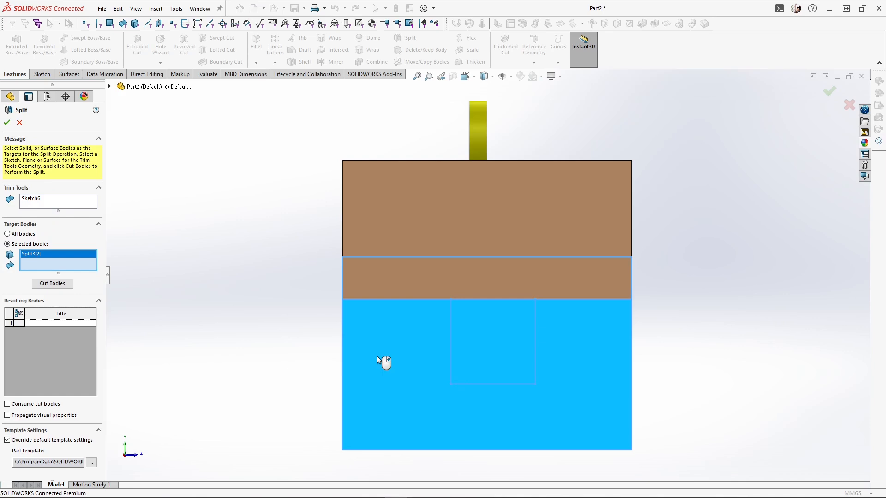
pyautogui.click(46, 284)
pyautogui.click(19, 302)
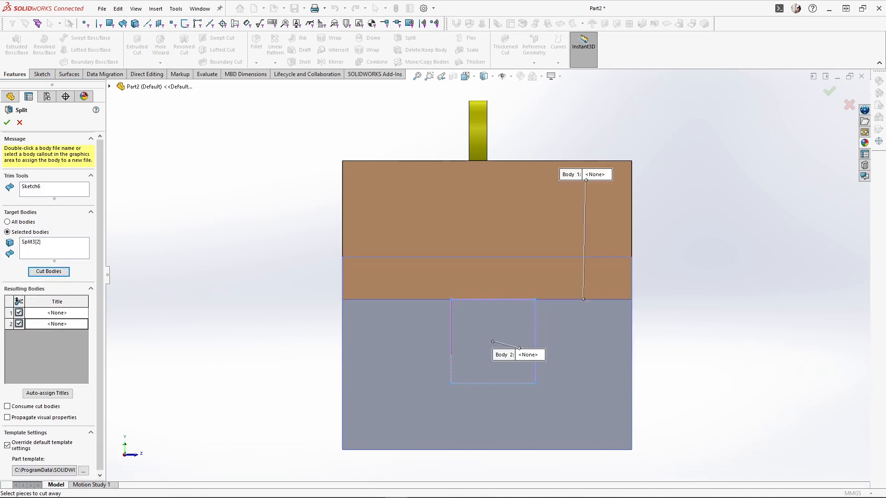
pyautogui.click(7, 122)
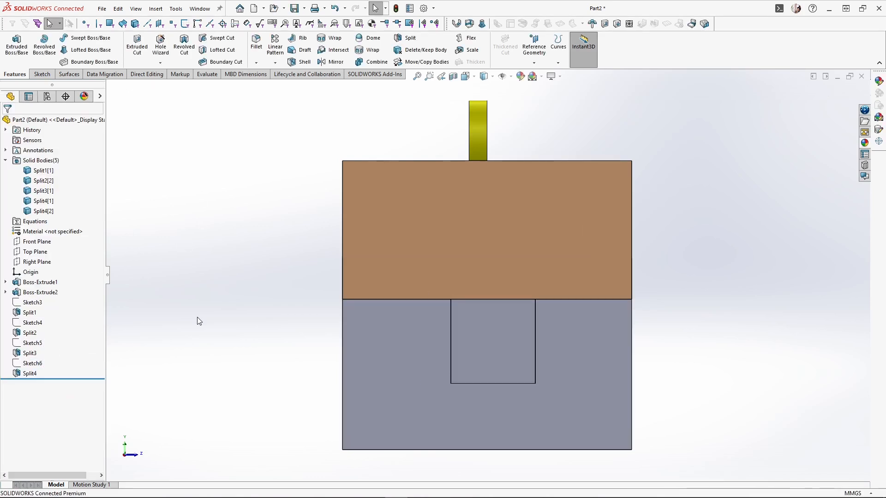
# - Apply a green colour to the small square body Split4[2]
pyautogui.click(50, 212)
pyautogui.click(878, 82)
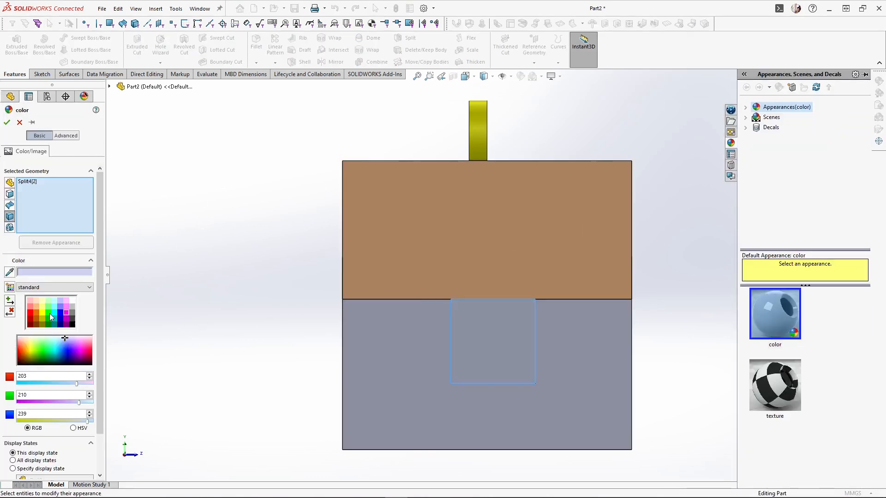
pyautogui.click(50, 315)
pyautogui.click(7, 122)
# - Apply a purple colour to the surrounding body Split4[1]
pyautogui.click(43, 201)
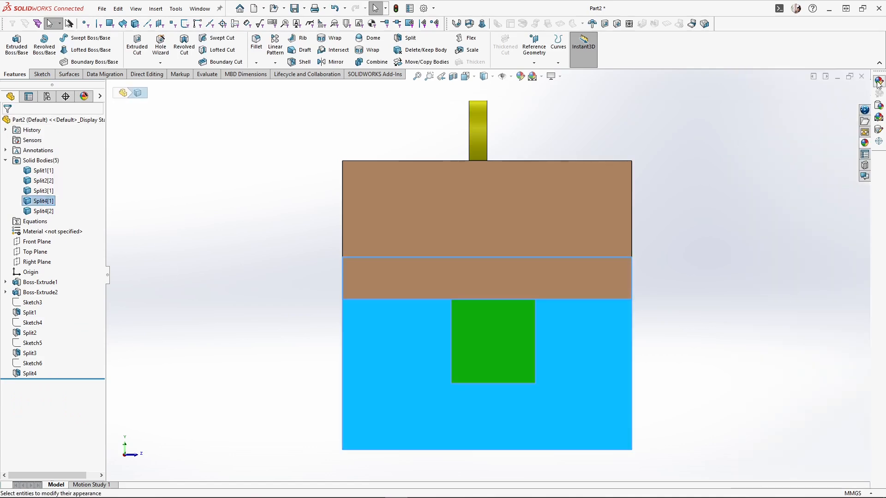
pyautogui.click(877, 82)
pyautogui.click(69, 315)
pyautogui.click(7, 122)
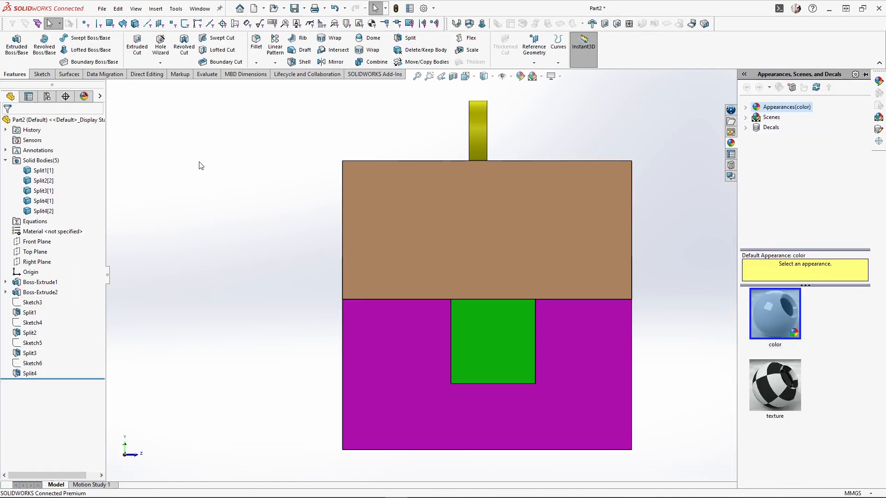
# - Sketch a stepped line on the large yellow side face: 4.5 mm down from the upper edge's midpoint, 4 mm towards the front, straight down to the lower edge
pyautogui.moveTo(203, 167); pyautogui.dragTo(602, 311, button='middle')
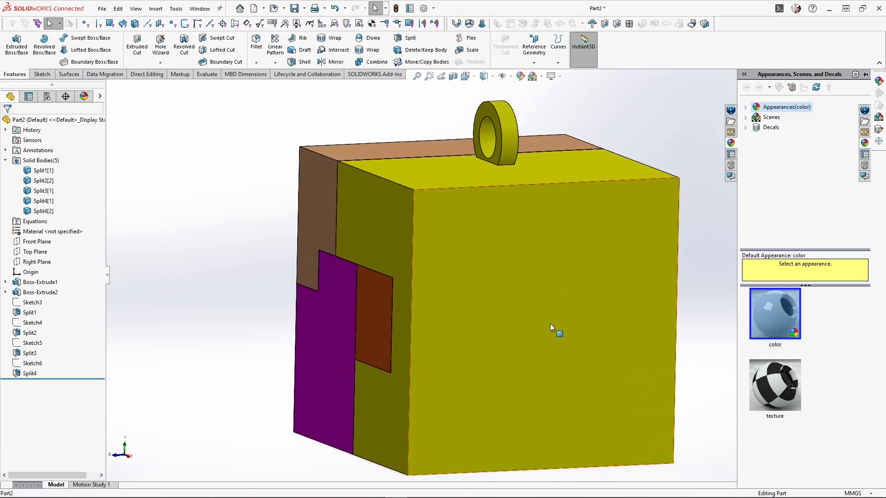
pyautogui.click(549, 323)
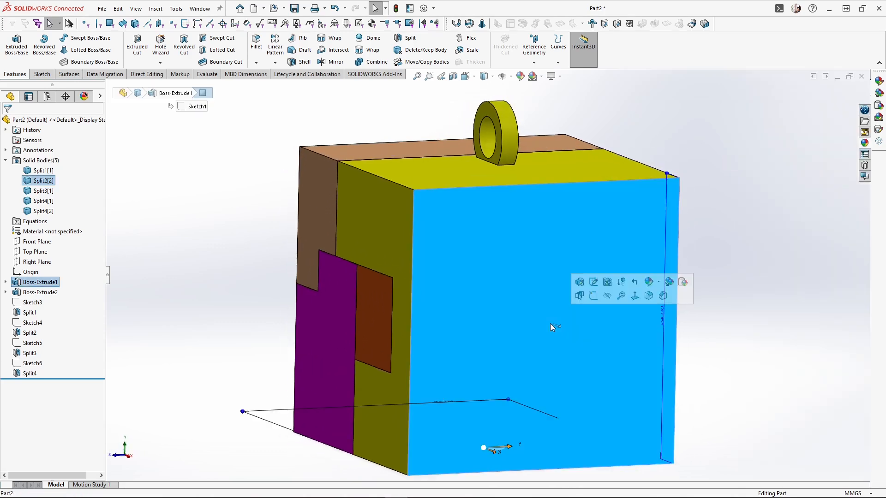
pyautogui.click(593, 296)
pyautogui.press('l')
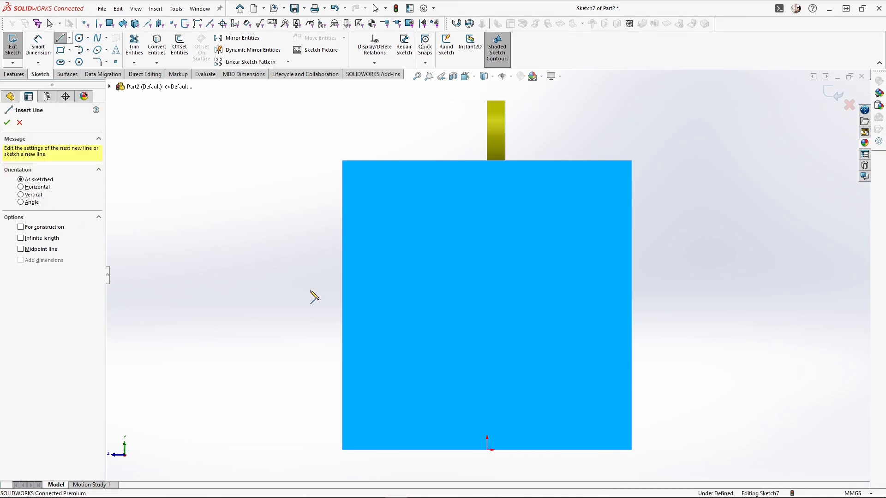
pyautogui.click(487, 161)
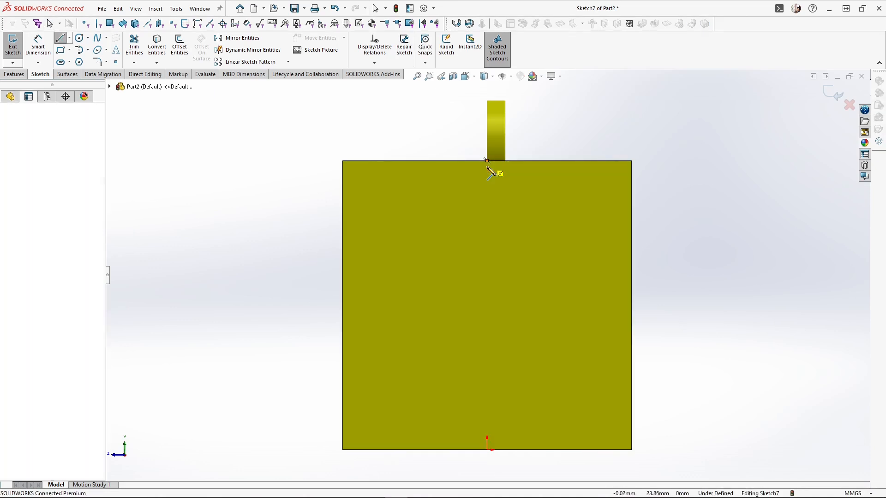
pyautogui.write('4.5')
pyautogui.press('Return')
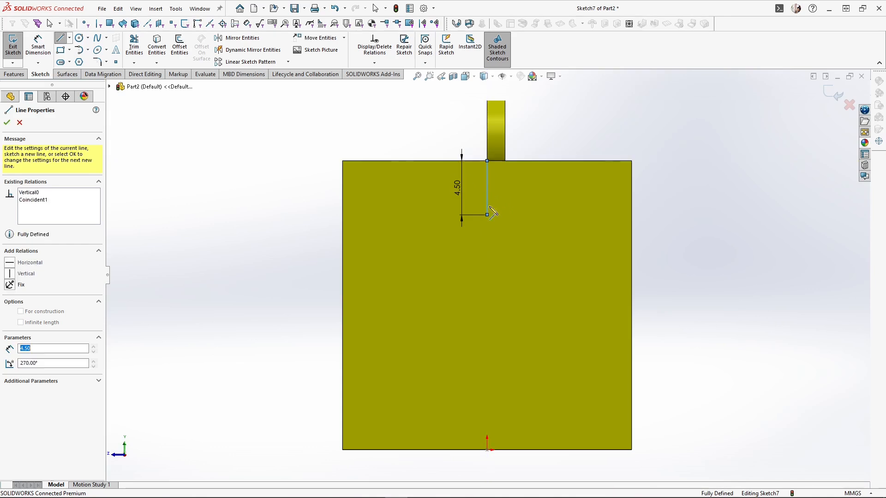
pyautogui.write('4')
pyautogui.press('Return')
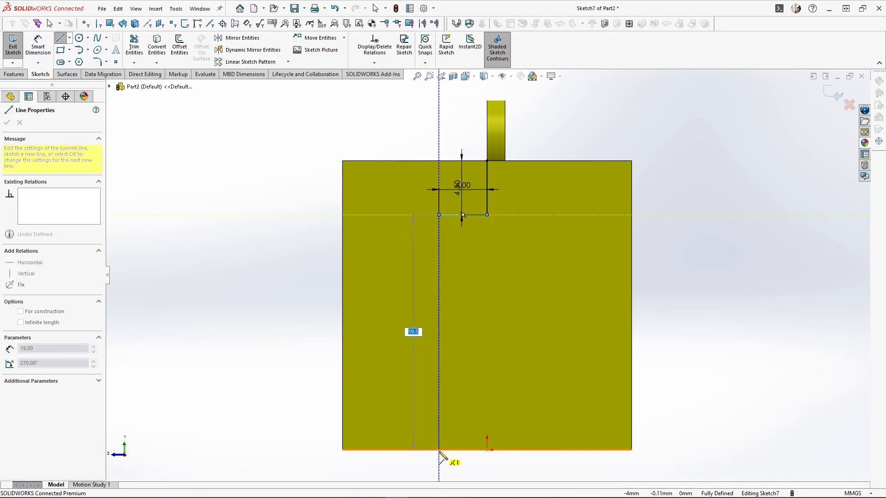
pyautogui.click(438, 452)
pyautogui.press('Escape')
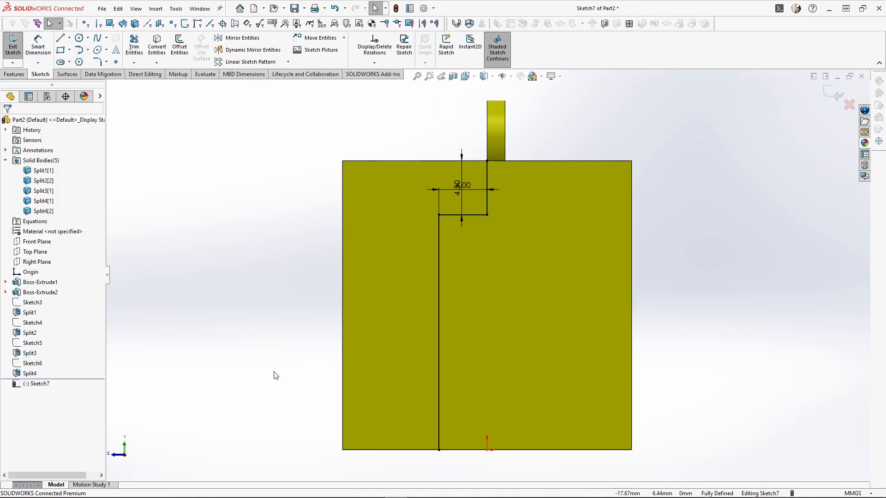
# - Split the yellow body Split2[2] along the stepped line, keeping both resulting bodies, and hide Sketch7
pyautogui.click(15, 75)
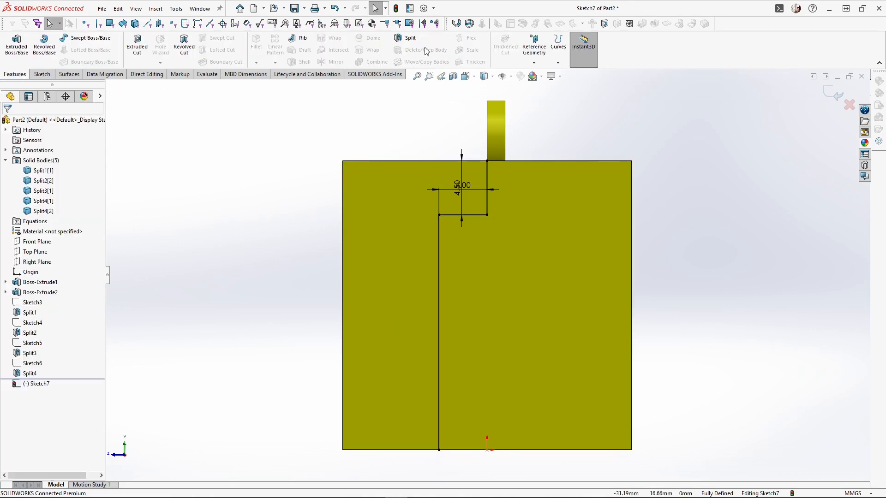
pyautogui.click(408, 39)
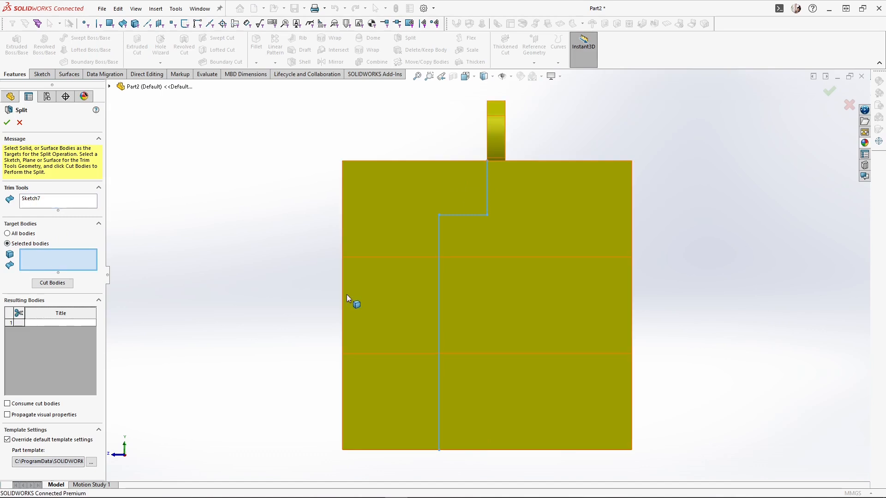
pyautogui.click(552, 219)
pyautogui.click(52, 283)
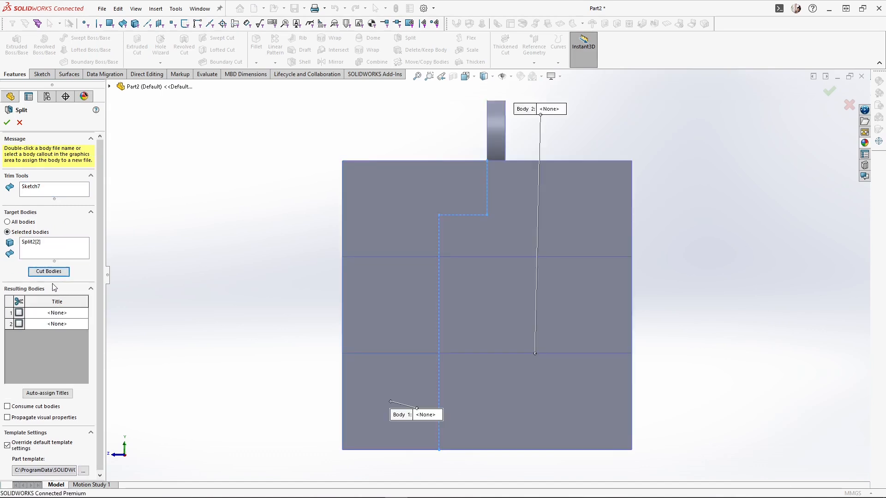
pyautogui.click(18, 301)
pyautogui.click(7, 122)
pyautogui.click(31, 394)
pyautogui.click(40, 380)
# - Apply a yellow colour (RGB 255, 255, 0) to the front body Split5[1]
pyautogui.moveTo(282, 288); pyautogui.dragTo(301, 307, button='middle')
pyautogui.click(44, 211)
pyautogui.click(879, 81)
pyautogui.click(50, 312)
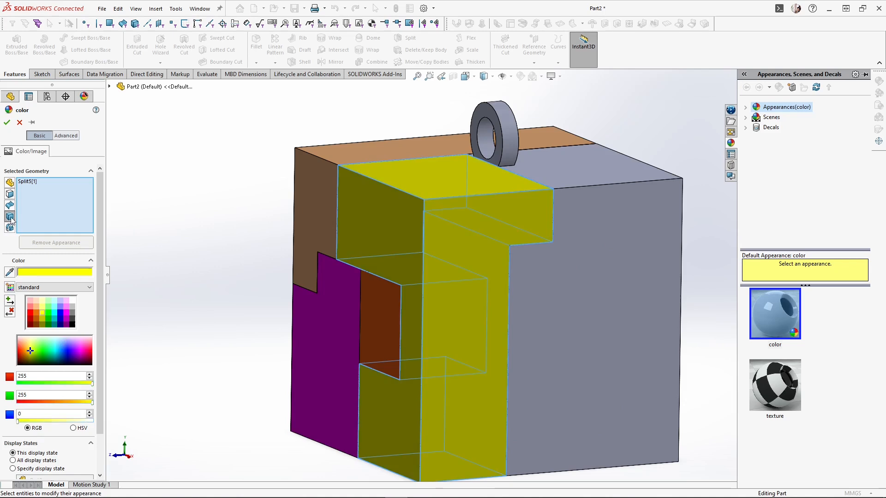
pyautogui.click(7, 123)
# - Apply an orange colour to the body with the ring loop, Split5[2]
pyautogui.click(43, 221)
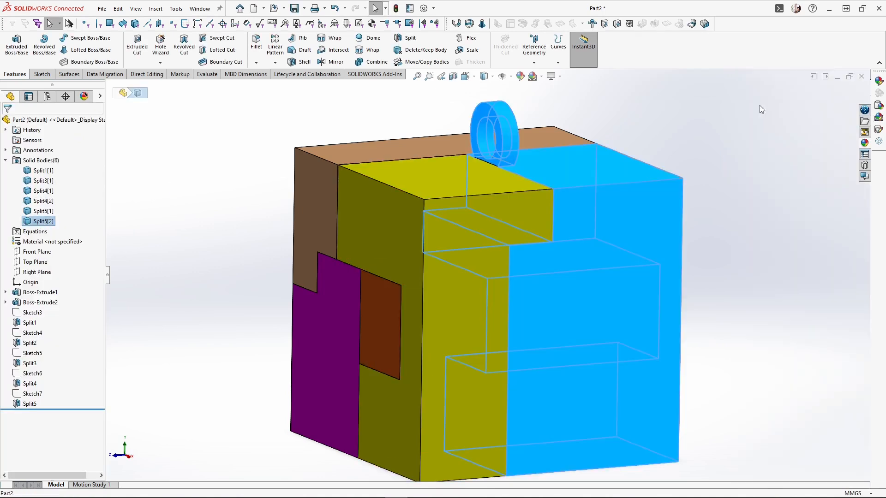
pyautogui.click(879, 83)
pyautogui.click(19, 349)
pyautogui.click(7, 123)
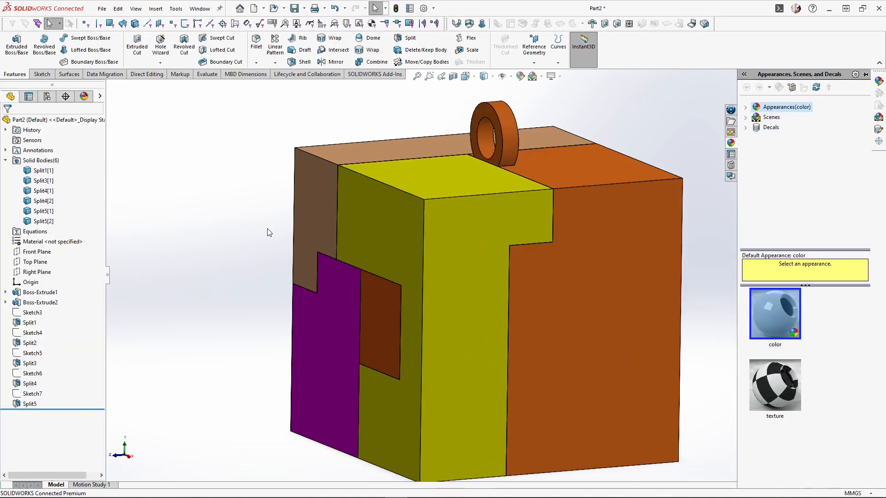
# - Sketch a 7 mm square on the orange body's side face, starting at the step corner against the yellow body
pyautogui.click(610, 287)
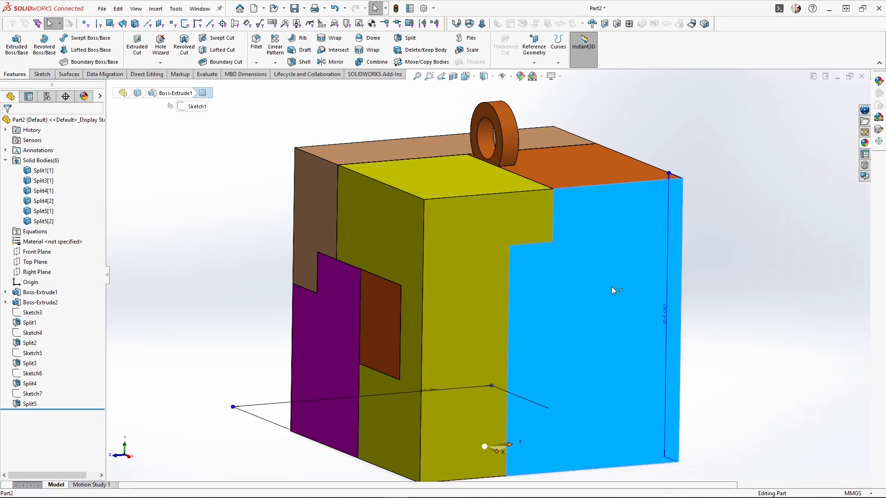
pyautogui.click(657, 259)
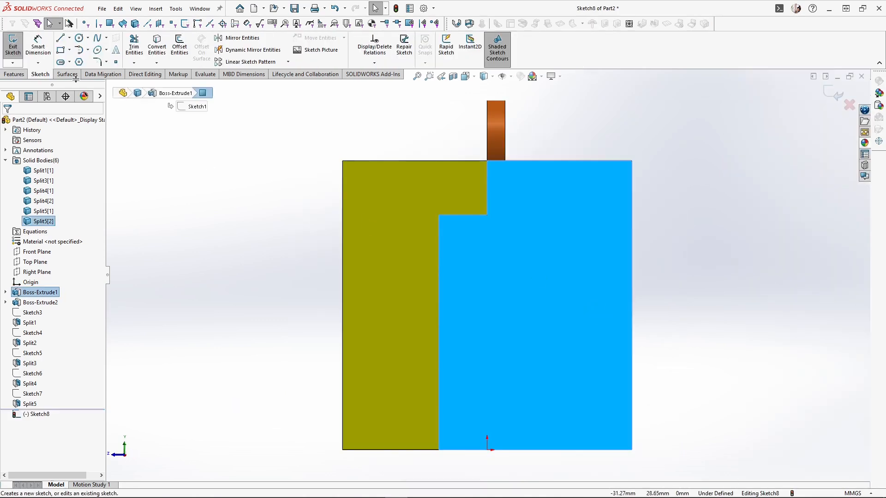
pyautogui.click(61, 50)
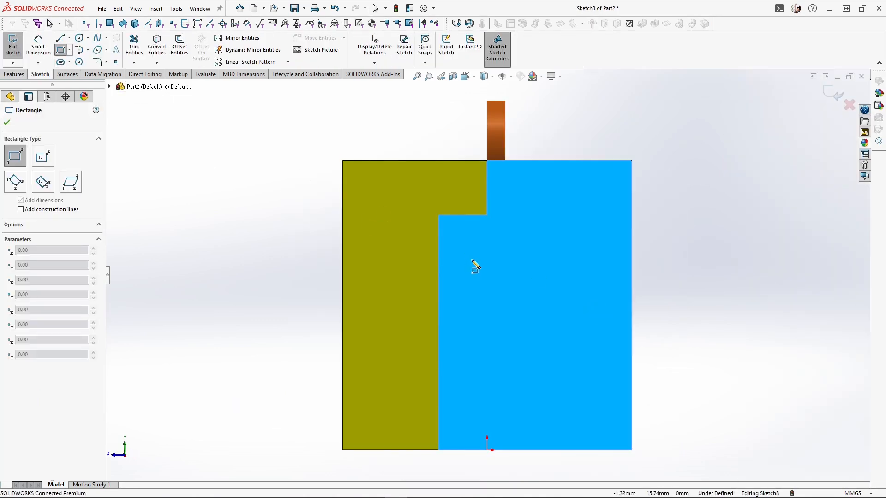
pyautogui.click(439, 215)
pyautogui.write('7')
pyautogui.press('Return')
pyautogui.write('7')
pyautogui.press('Return')
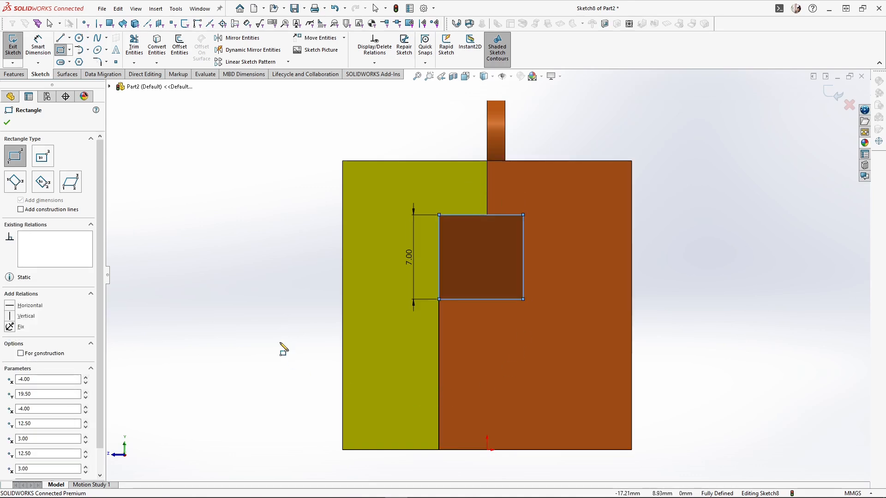
pyautogui.click(13, 75)
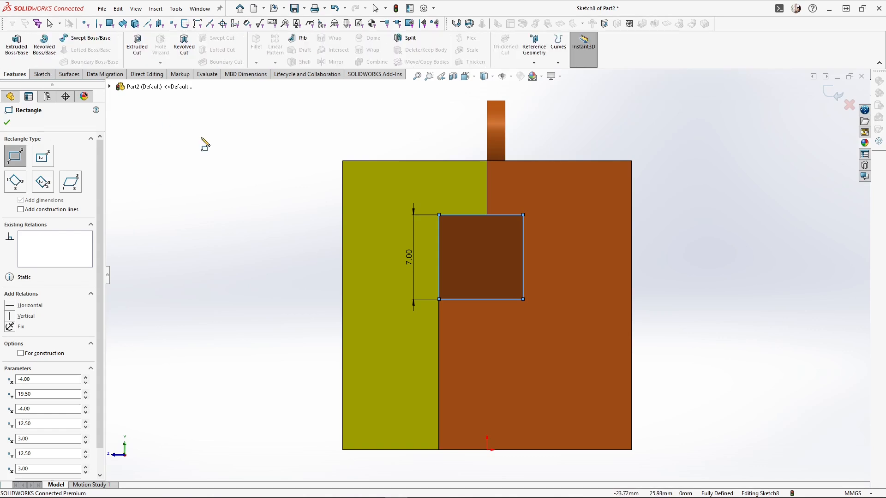
# - Split the ring-loop body Split5[2] with the square sketch, keeping both resulting bodies, and hide Sketch8
pyautogui.click(414, 40)
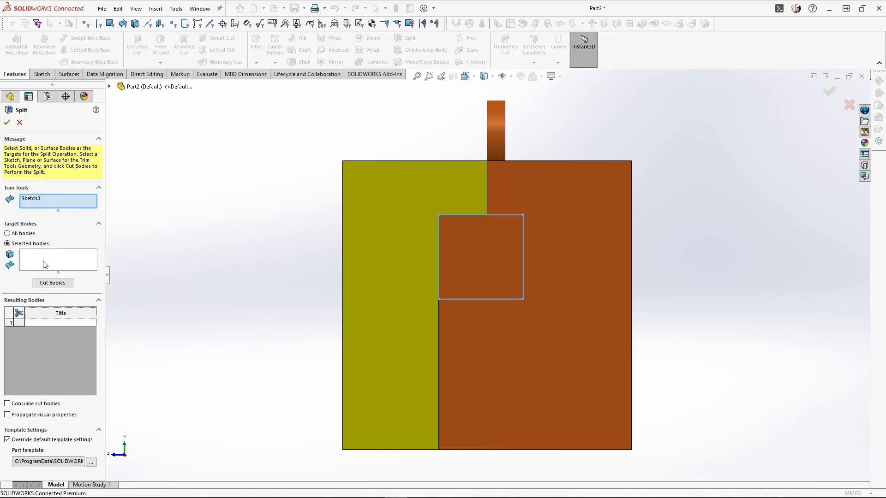
pyautogui.click(44, 264)
pyautogui.click(577, 403)
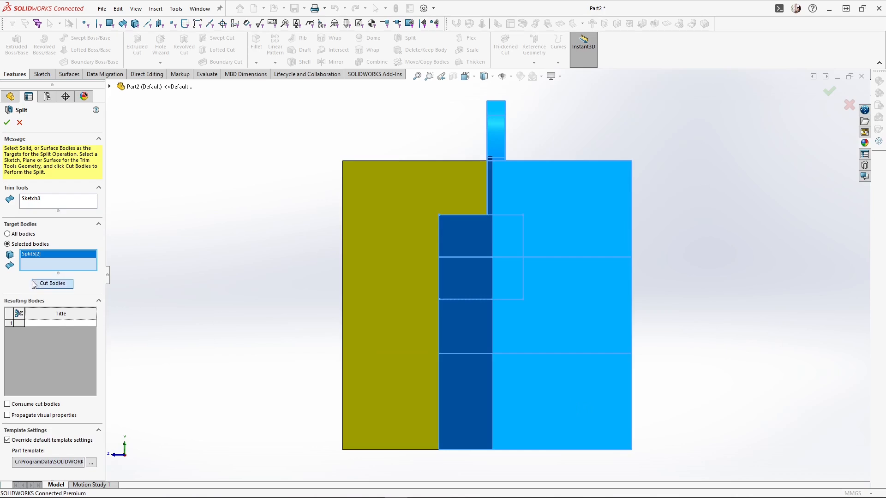
pyautogui.click(52, 282)
pyautogui.click(17, 302)
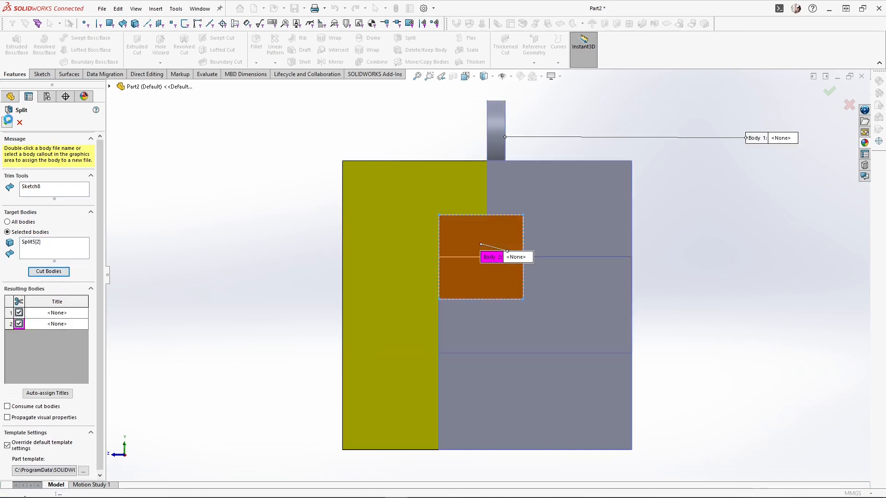
pyautogui.click(8, 121)
pyautogui.click(26, 434)
pyautogui.click(152, 337)
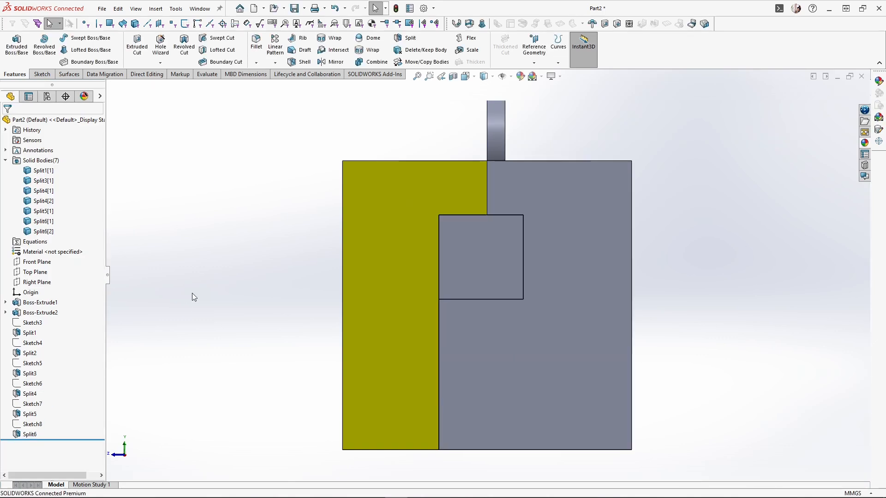
# - Apply an orange colour to the ring-loop body Split6[1] and a tan colour to the square bar Split6[2]
pyautogui.click(43, 221)
pyautogui.click(21, 348)
pyautogui.click(7, 123)
pyautogui.click(41, 231)
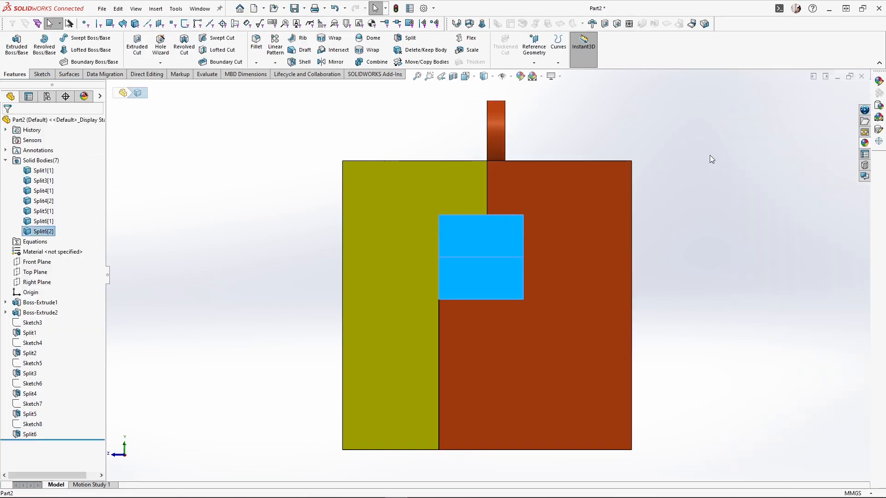
pyautogui.click(6, 122)
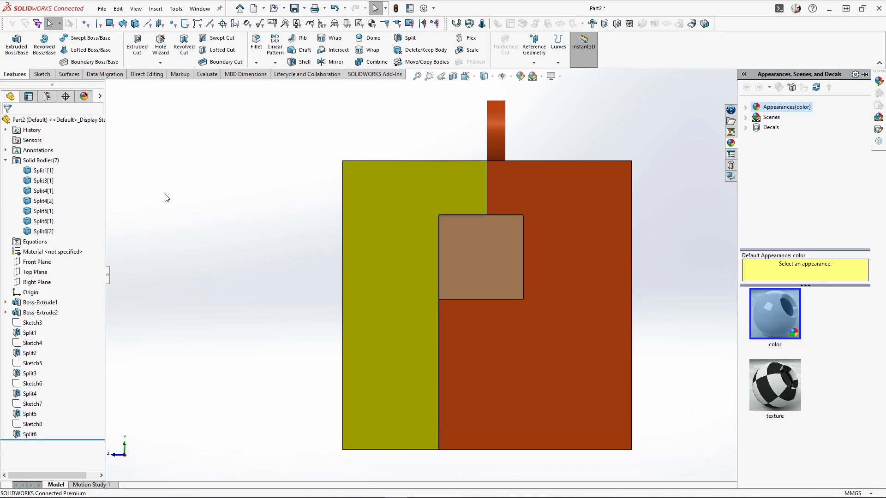
# - Hide the yellow body, combine the tan bar Split6[2] with the tan corner body Split1[1] using Add, and show the yellow body again
pyautogui.moveTo(166, 198); pyautogui.dragTo(281, 312, button='middle')
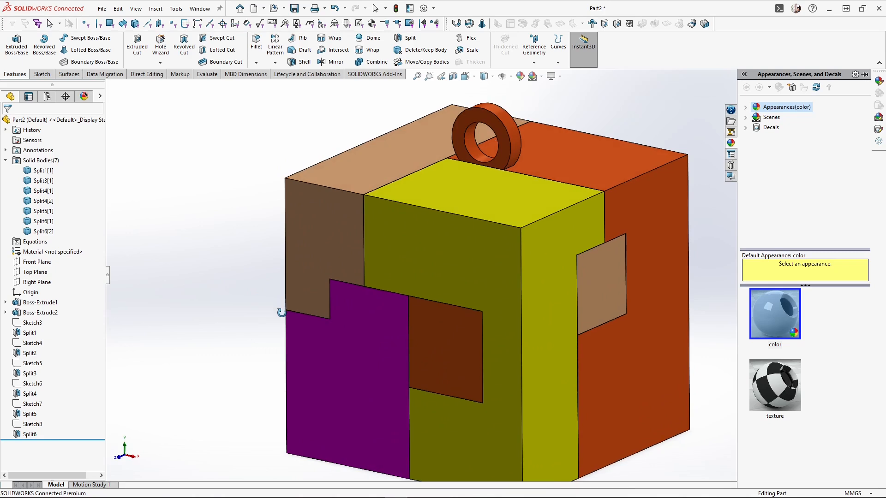
pyautogui.click(481, 283)
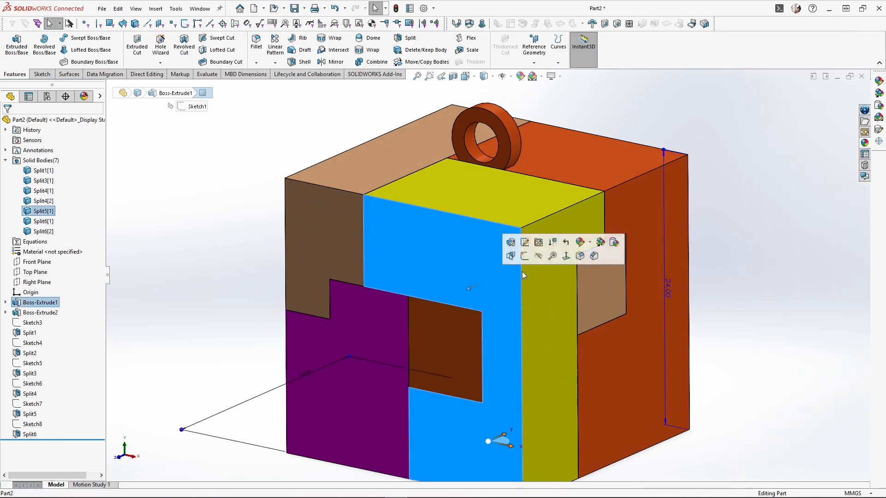
pyautogui.click(550, 256)
pyautogui.click(372, 62)
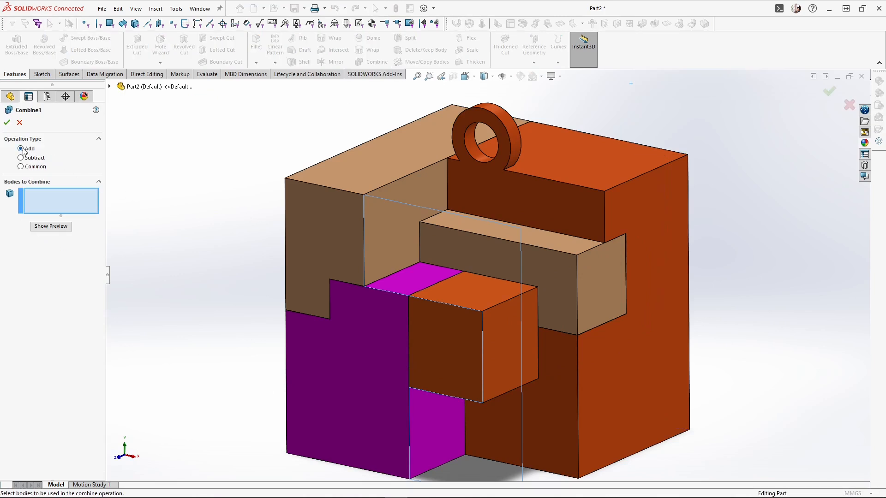
pyautogui.click(475, 244)
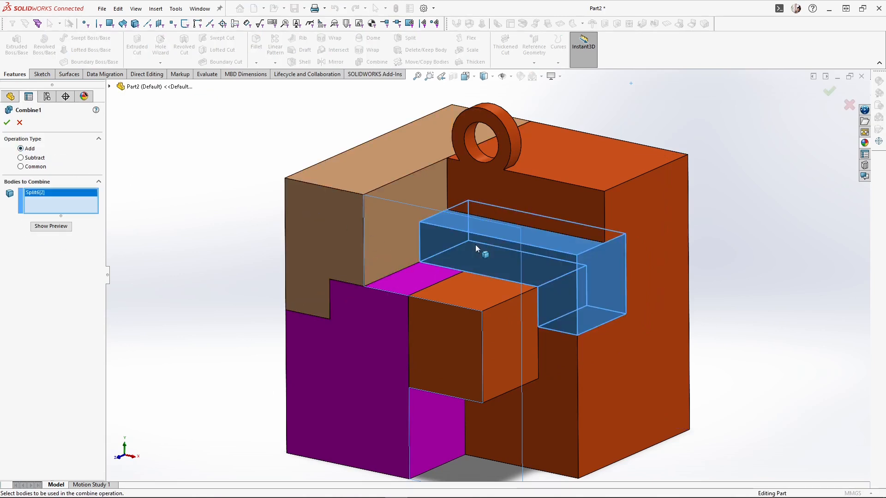
pyautogui.click(375, 228)
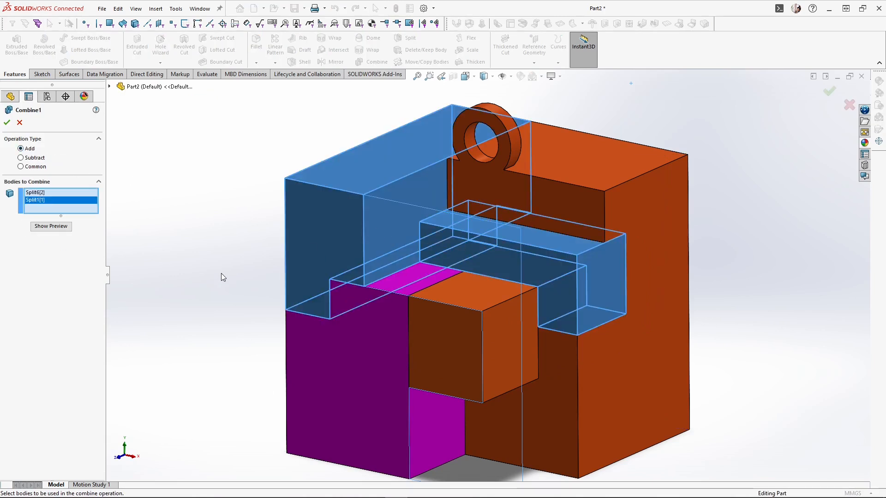
pyautogui.click(7, 123)
pyautogui.click(44, 201)
pyautogui.click(55, 190)
# - Apply a tan colour (RGB 252, 188, 132) to the combined body Combine1
pyautogui.click(46, 222)
pyautogui.click(878, 81)
pyautogui.click(36, 307)
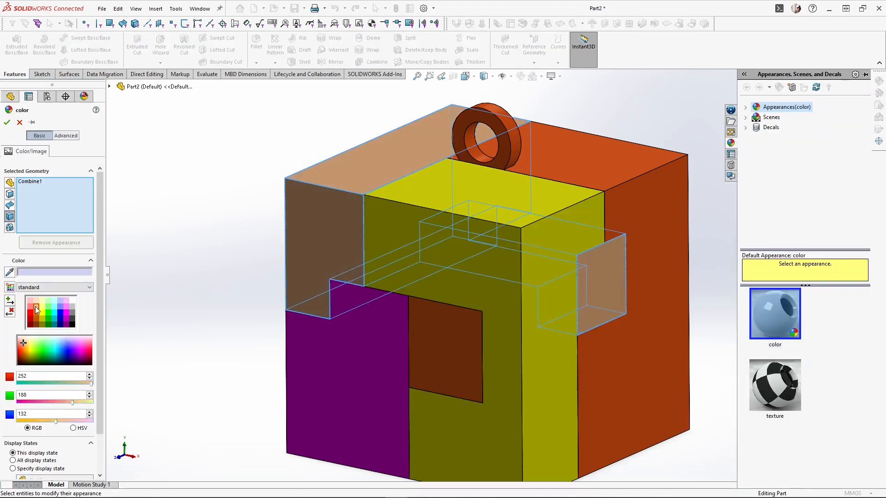
pyautogui.click(7, 122)
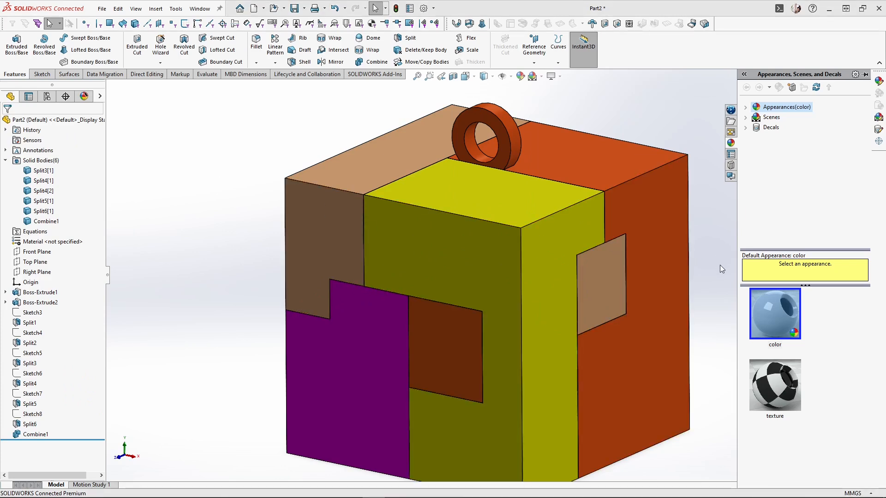
# - Sketch three lines on the orange side face, outlining the area below the tan square: 12.5 mm up, across its width, and down to the bottom edge
pyautogui.click(654, 317)
pyautogui.click(675, 307)
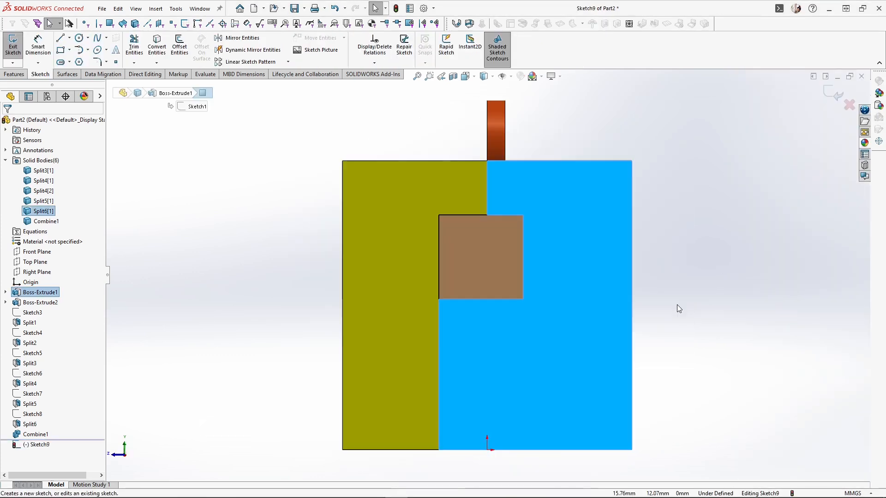
pyautogui.press('l')
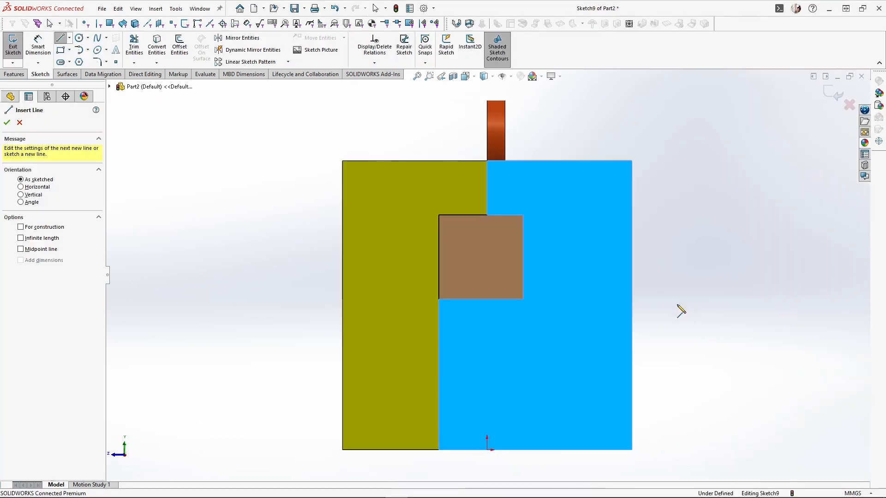
pyautogui.moveTo(439, 450); pyautogui.dragTo(439, 299)
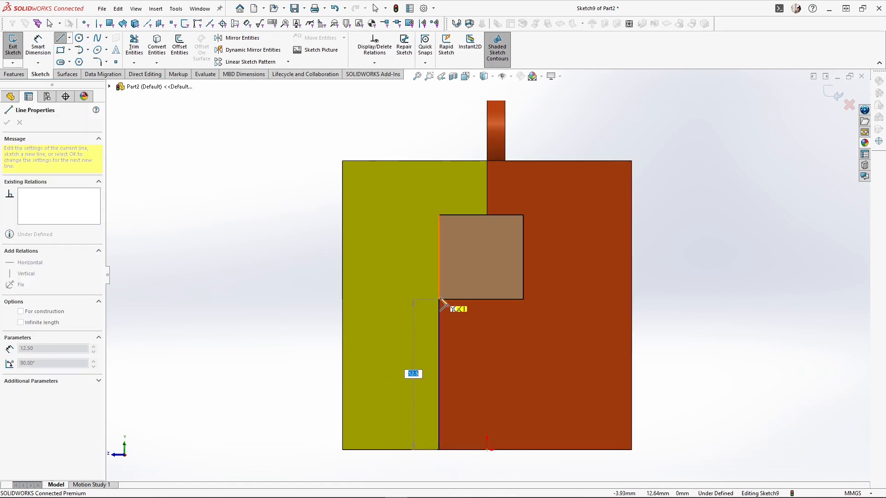
pyautogui.click(523, 299)
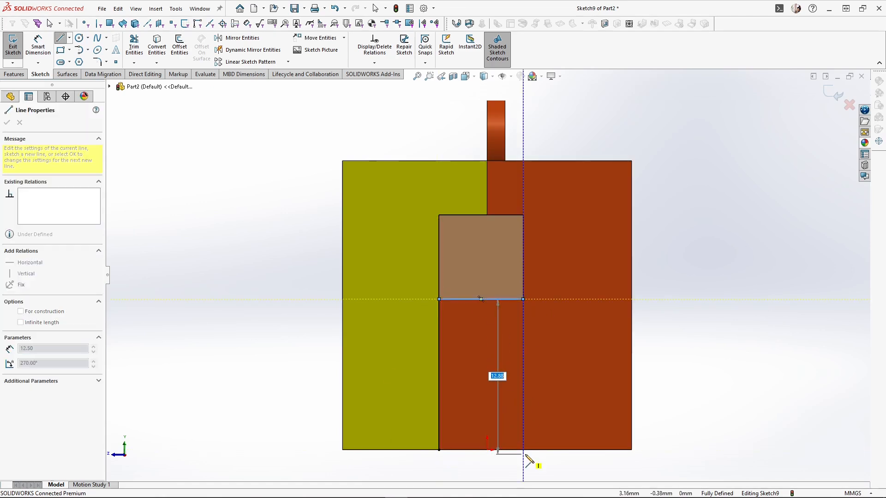
pyautogui.click(522, 450)
pyautogui.press('Escape')
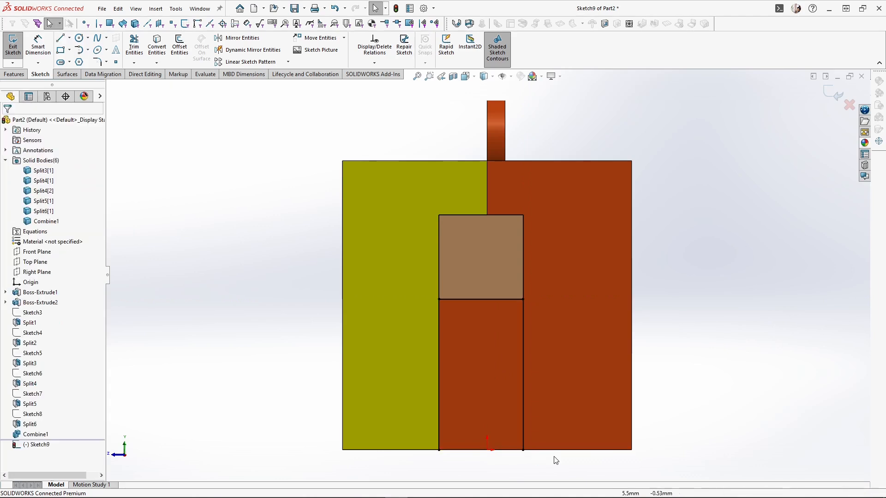
# - Split the orange body Split6[1] and the purple body Split4[1] with Sketch9, keeping all four resulting bodies
pyautogui.click(10, 75)
pyautogui.click(411, 39)
pyautogui.click(82, 262)
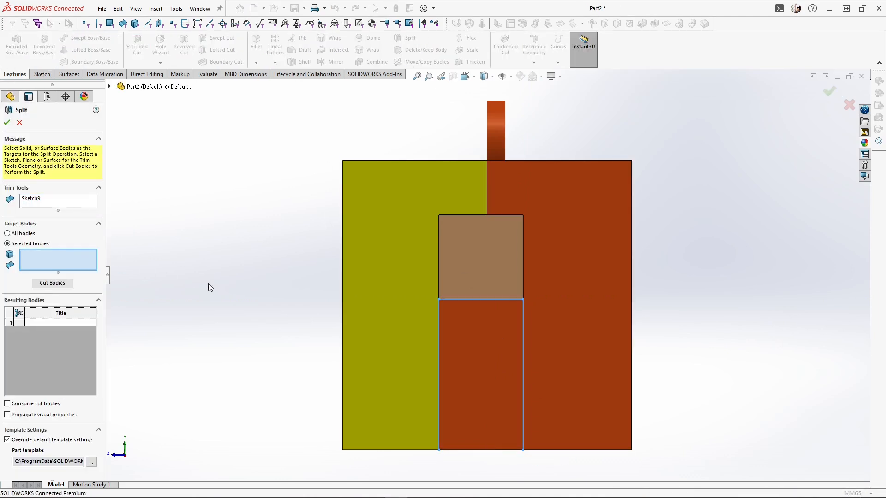
pyautogui.click(600, 370)
pyautogui.moveTo(439, 386); pyautogui.dragTo(534, 388, button='middle')
pyautogui.click(425, 390)
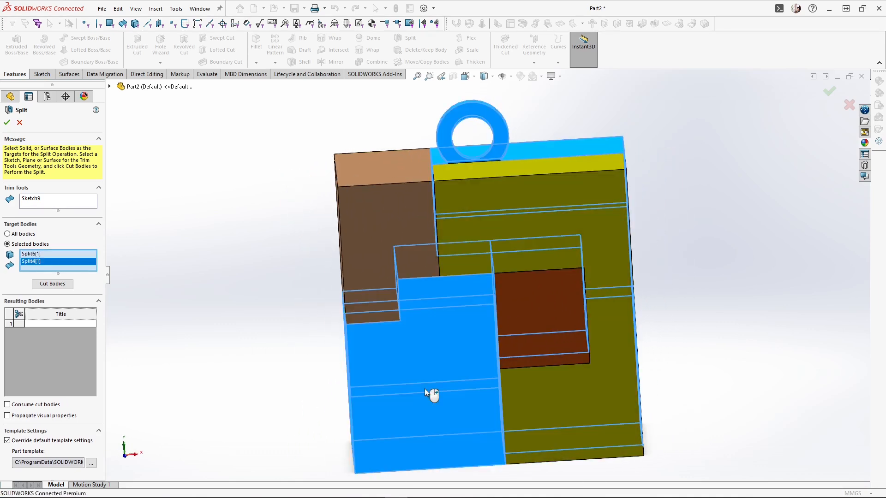
pyautogui.click(47, 283)
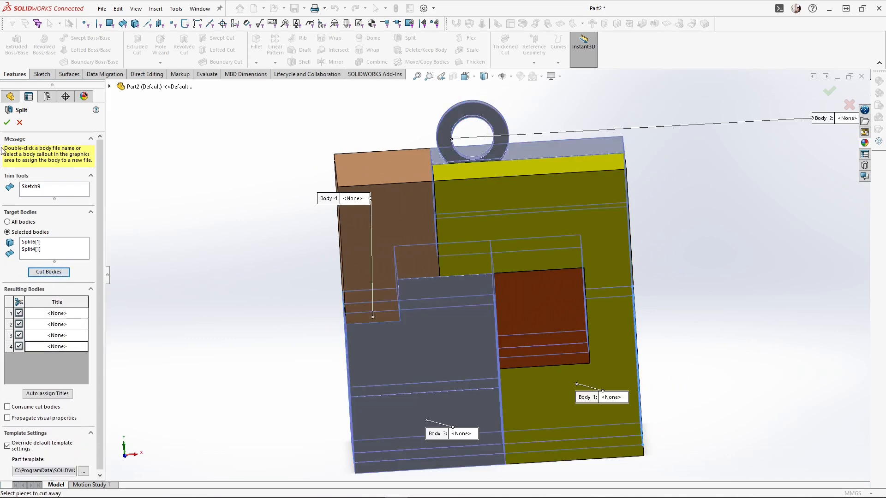
pyautogui.click(8, 123)
# - Hide the stepped corner body Split7[4] and combine the green body Split4[2] with the split-off piece Split7[1] using Add
pyautogui.moveTo(226, 259); pyautogui.dragTo(305, 302, button='middle')
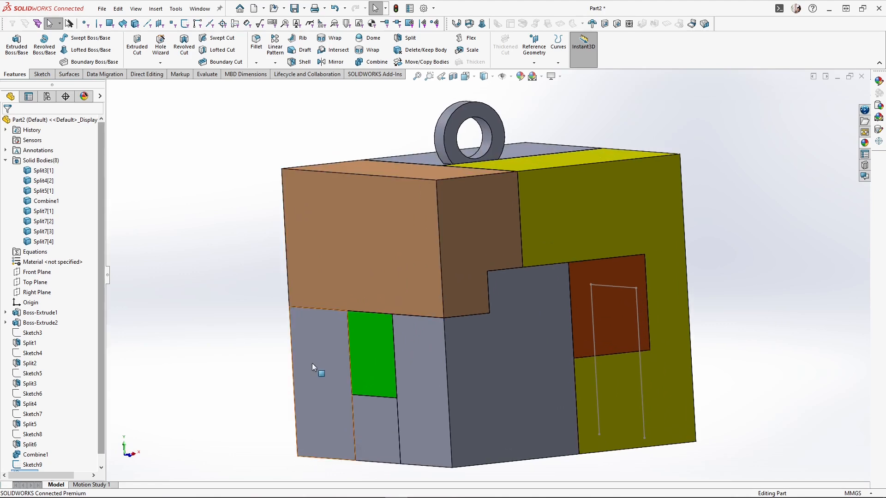
pyautogui.click(472, 371)
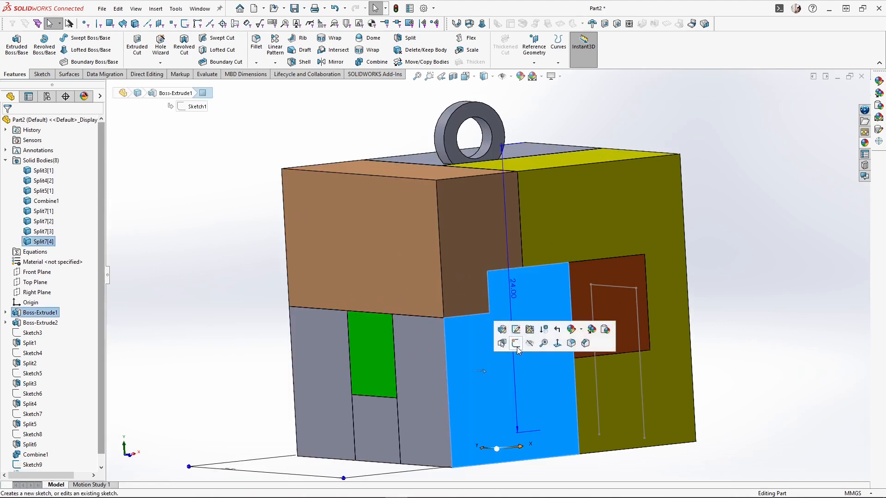
pyautogui.click(531, 342)
pyautogui.moveTo(542, 411); pyautogui.dragTo(553, 373, button='middle')
pyautogui.click(371, 64)
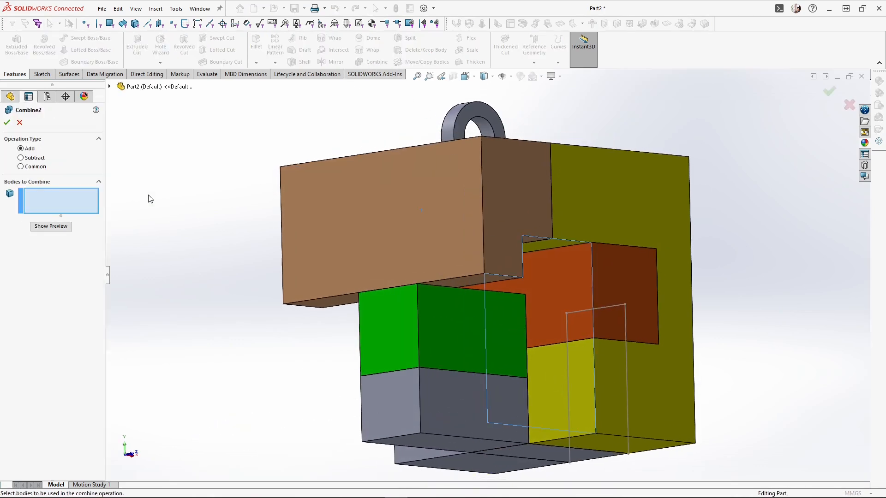
pyautogui.click(454, 342)
pyautogui.moveTo(455, 344); pyautogui.dragTo(424, 378, button='middle')
pyautogui.moveTo(705, 354); pyautogui.dragTo(610, 364, button='middle')
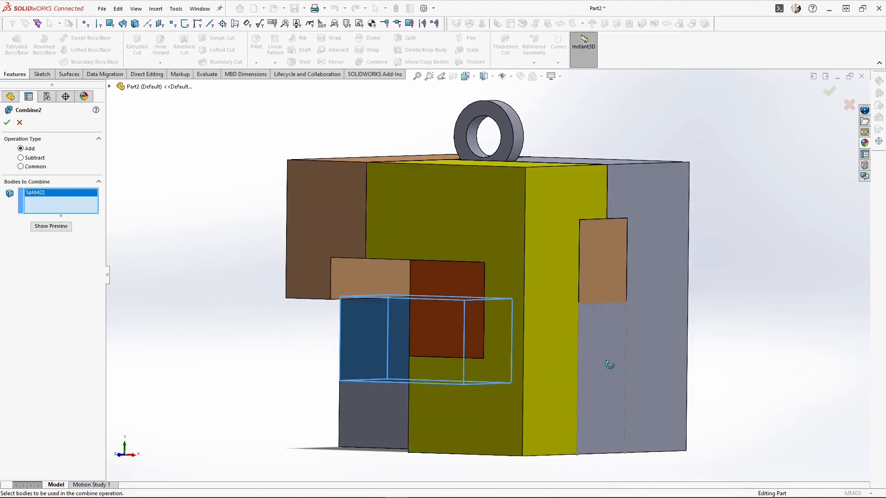
pyautogui.click(608, 348)
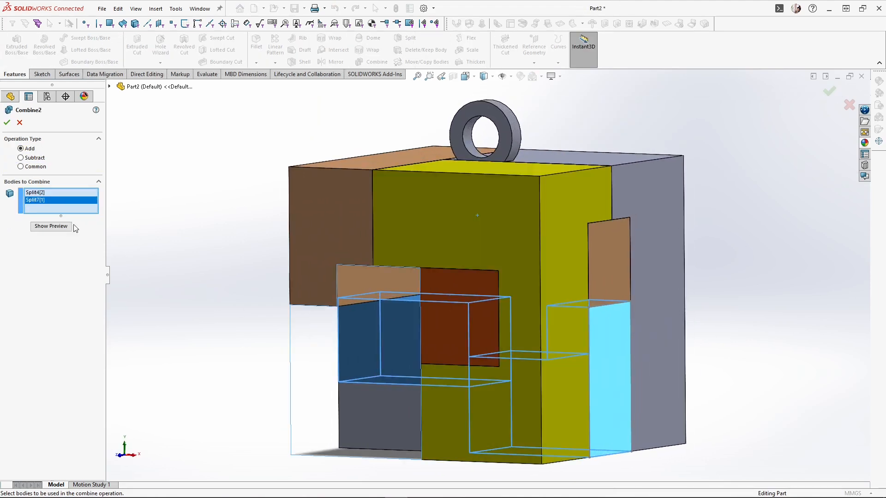
pyautogui.click(8, 122)
# - Apply a green colour to the combined body Combine2
pyautogui.click(46, 231)
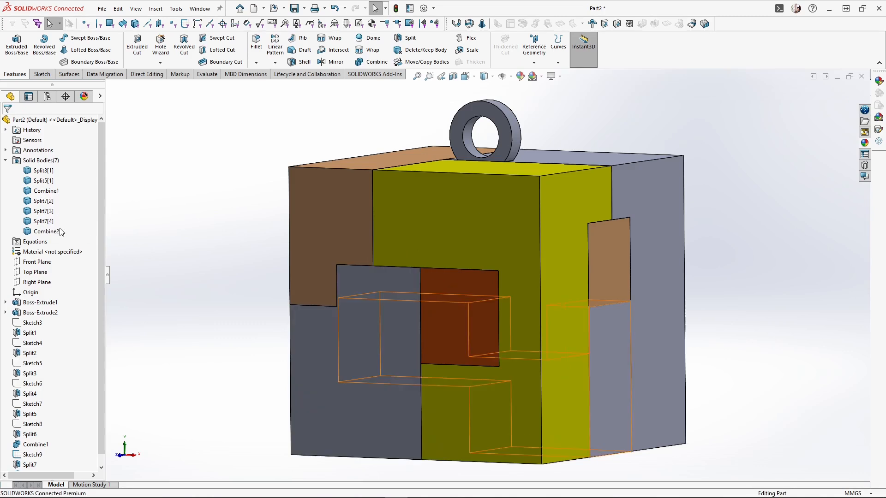
pyautogui.click(878, 81)
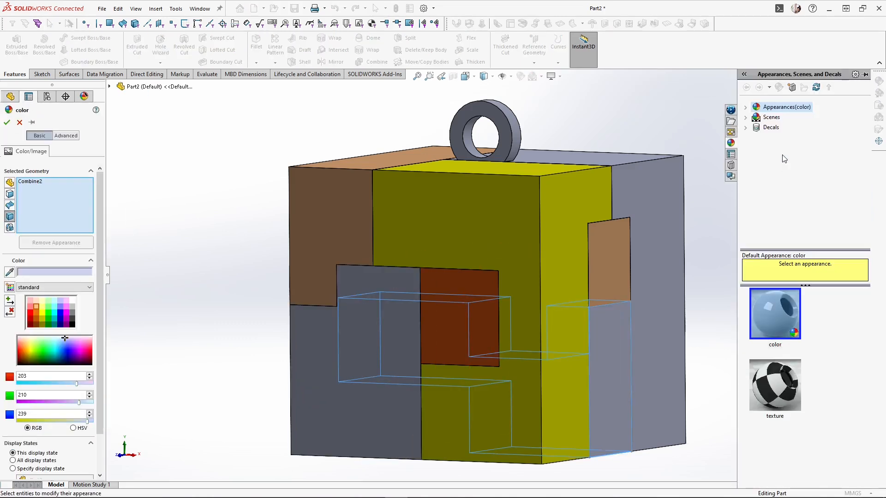
pyautogui.click(49, 312)
pyautogui.click(6, 122)
# - Apply a purple colour to the stepped corner body Split7[4] and hide Sketch9
pyautogui.click(43, 221)
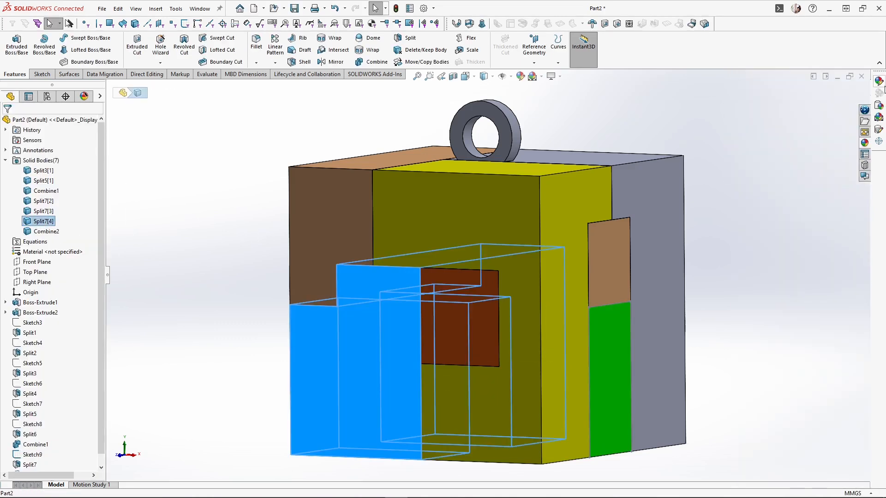
pyautogui.click(76, 312)
pyautogui.click(6, 122)
pyautogui.scroll(-1, 36, 373)
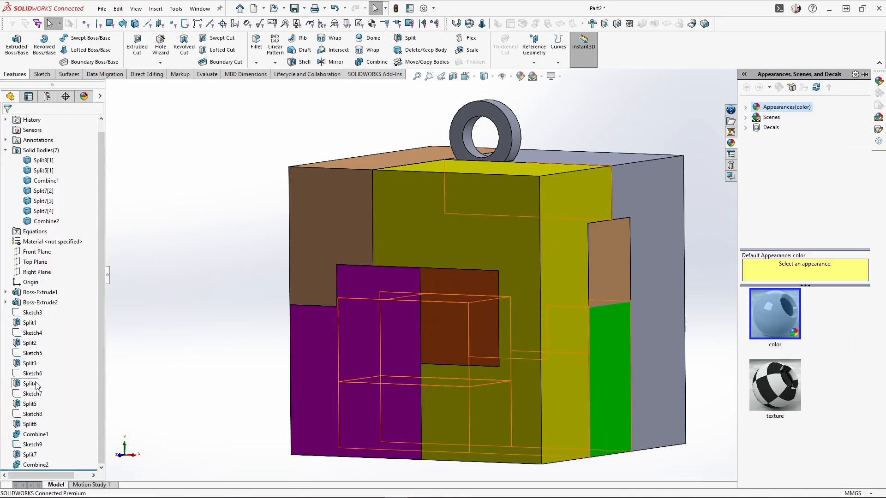
pyautogui.click(35, 434)
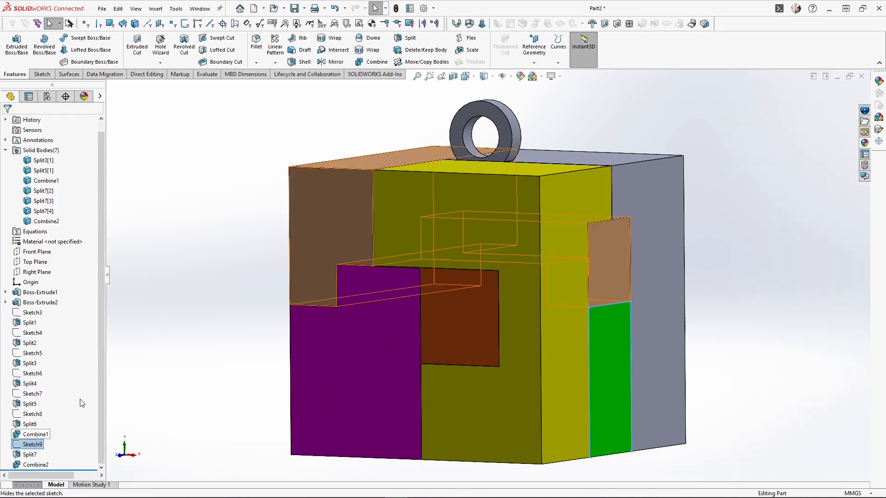
pyautogui.click(191, 288)
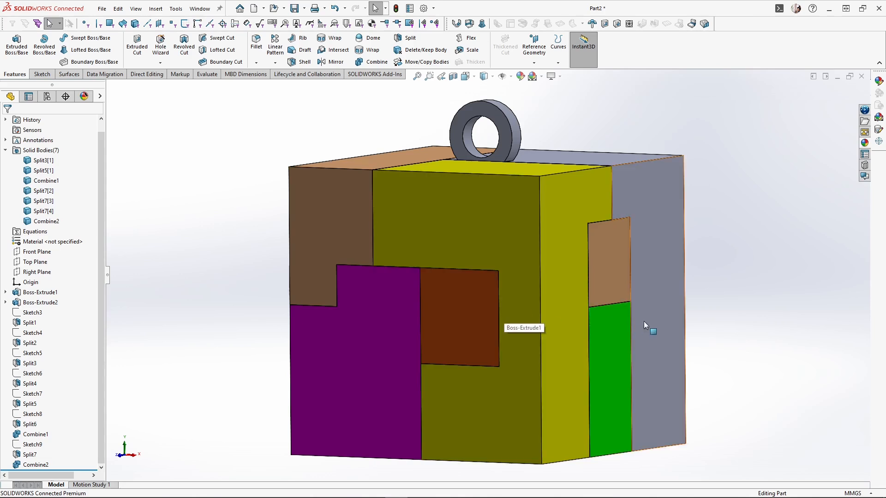
# - Sketch a three-line notch outline on the grey body's outer face, 7 mm wide, running along the yellow body's edge and back up to the top edge
pyautogui.click(670, 315)
pyautogui.click(692, 294)
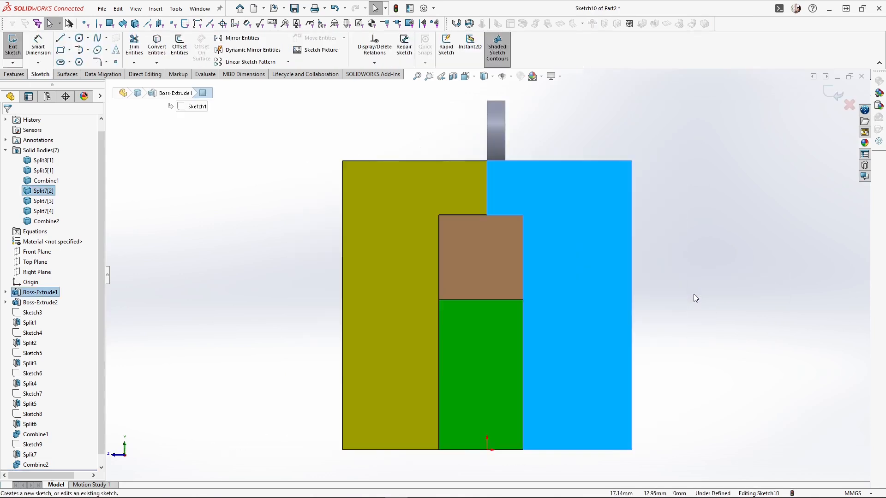
pyautogui.press('l')
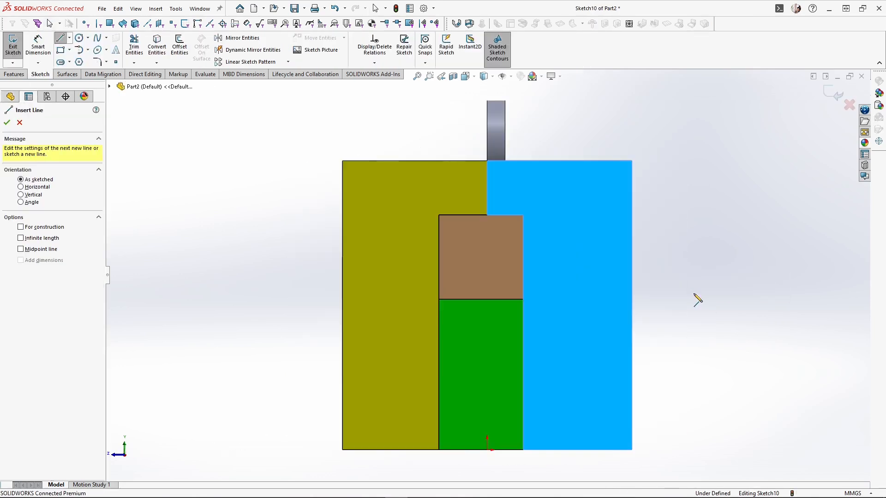
pyautogui.click(487, 161)
pyautogui.click(487, 215)
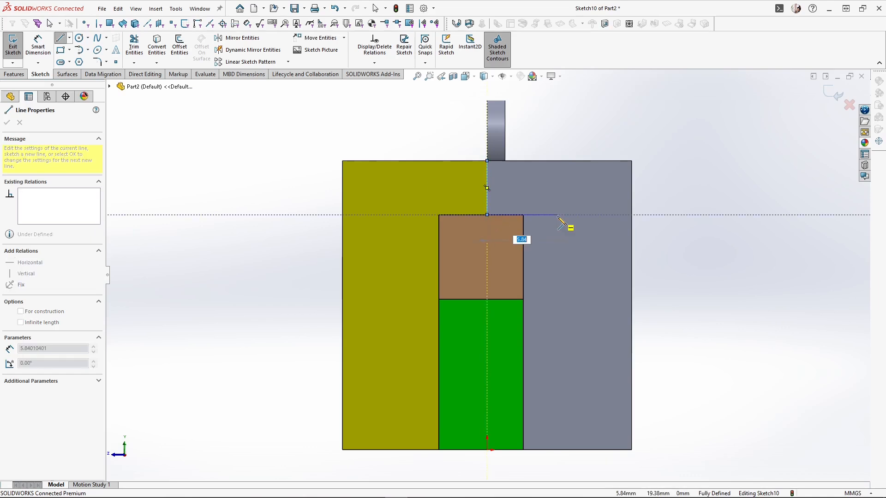
pyautogui.write('7')
pyautogui.press('Return')
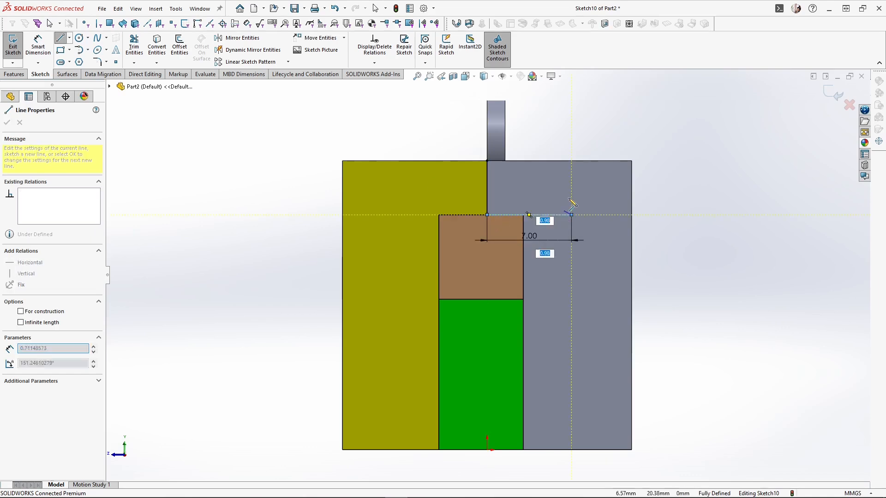
pyautogui.click(571, 161)
pyautogui.press('Escape')
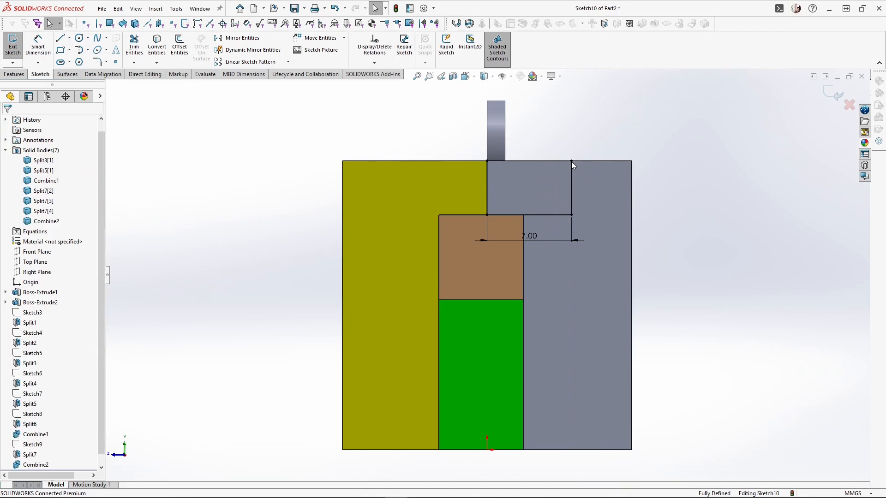
# - Split the grey body Split7[2] with Sketch10, keeping both resulting bodies
pyautogui.click(14, 74)
pyautogui.click(408, 37)
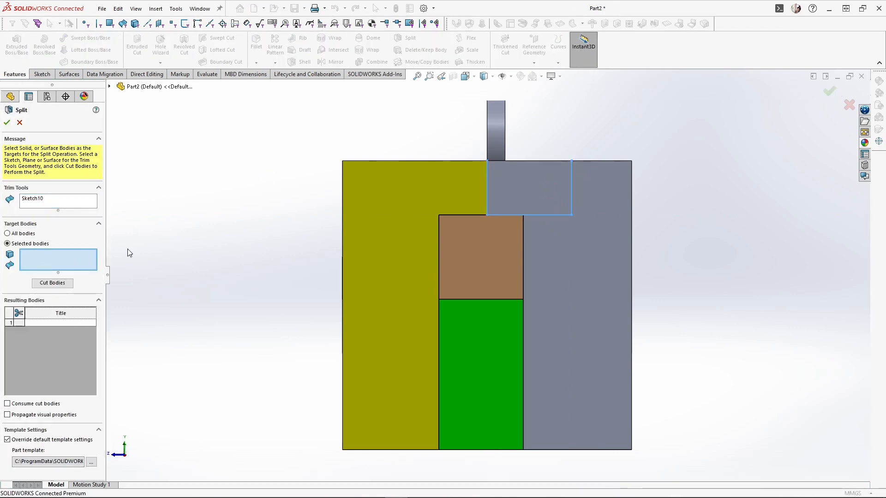
pyautogui.click(583, 282)
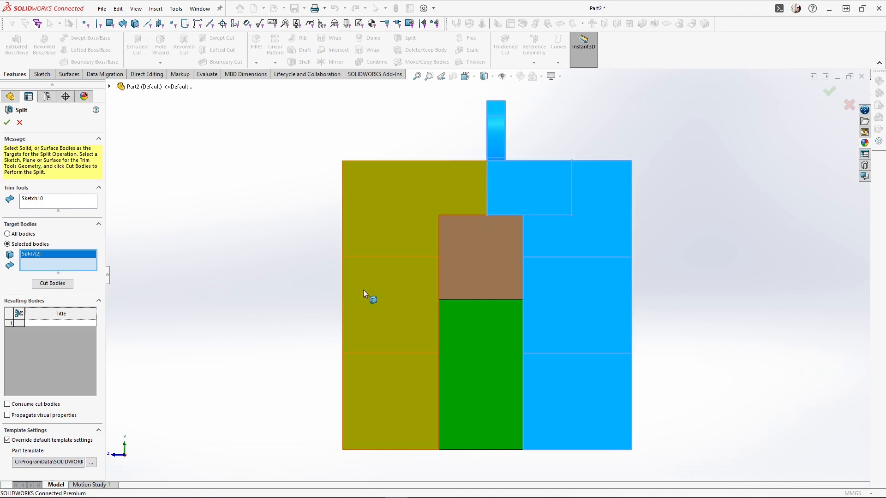
pyautogui.click(54, 283)
pyautogui.click(18, 302)
pyautogui.click(8, 124)
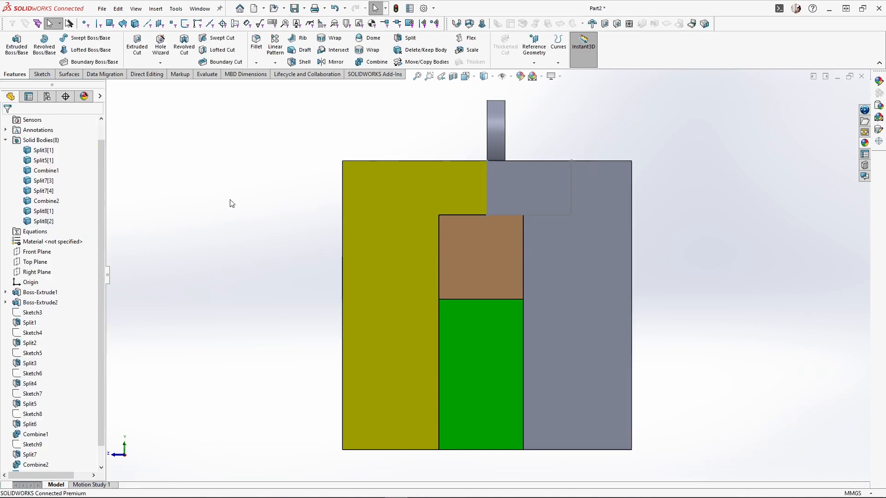
# - Apply an orange colour to the split corner column Split8[1]
pyautogui.moveTo(209, 303); pyautogui.dragTo(642, 302, button='middle')
pyautogui.click(44, 191)
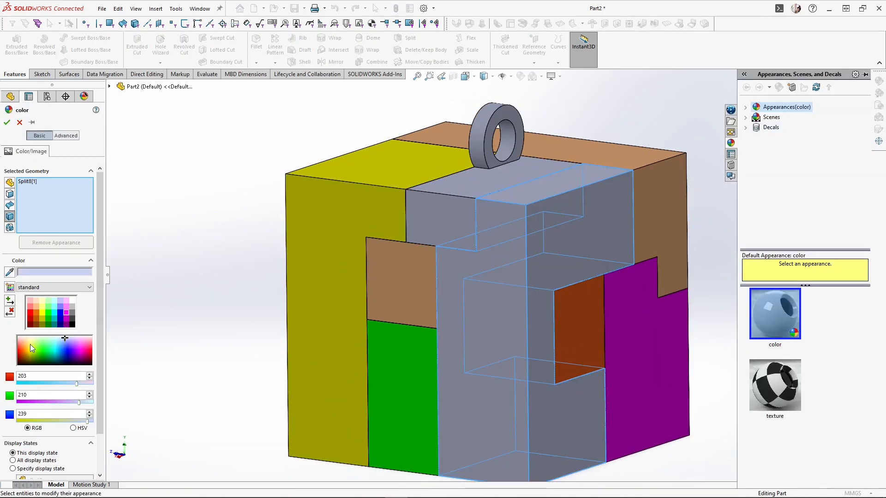
pyautogui.click(22, 348)
pyautogui.click(7, 123)
# - Hide the yellow body Combine1 and the tan body Split5[1] to expose the inner pieces
pyautogui.moveTo(203, 272); pyautogui.dragTo(339, 259, button='middle')
pyautogui.click(448, 293)
pyautogui.click(517, 251)
pyautogui.moveTo(521, 329); pyautogui.dragTo(582, 307, button='middle')
pyautogui.click(579, 308)
pyautogui.click(635, 279)
# - Combine the orange inner block Split3[1] with the orange corner column Split8[1] using Add
pyautogui.click(377, 62)
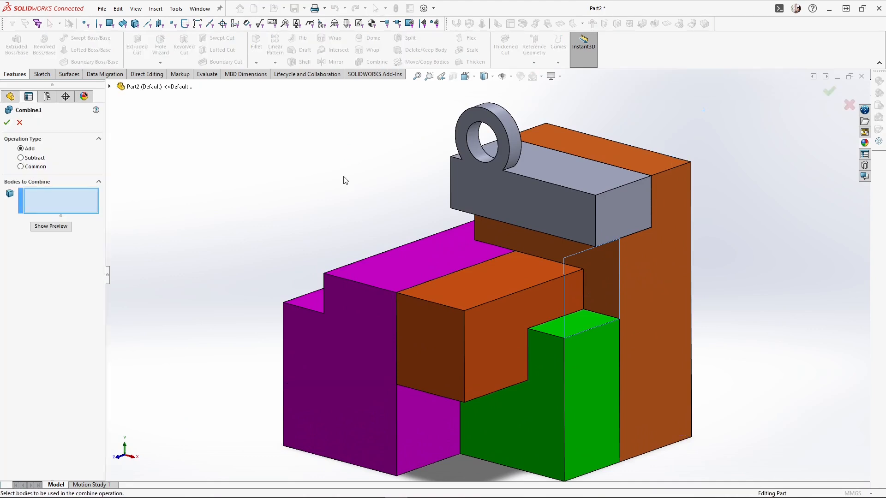
pyautogui.click(504, 310)
pyautogui.click(682, 305)
pyautogui.moveTo(682, 304); pyautogui.dragTo(607, 339, button='middle')
pyautogui.click(7, 124)
# - Apply an orange colour, RGB 255, 114, 55, to the combined body Combine3
pyautogui.moveTo(323, 258); pyautogui.dragTo(463, 263, button='middle')
pyautogui.click(615, 172)
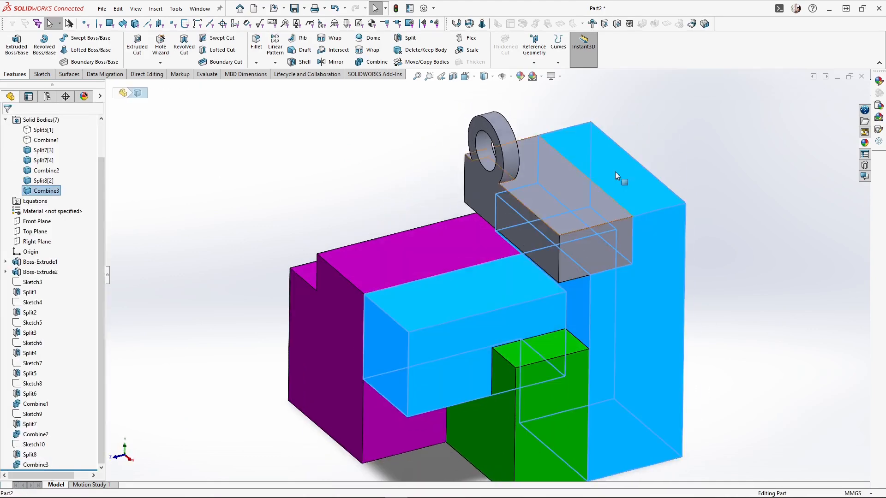
pyautogui.click(877, 81)
pyautogui.click(21, 347)
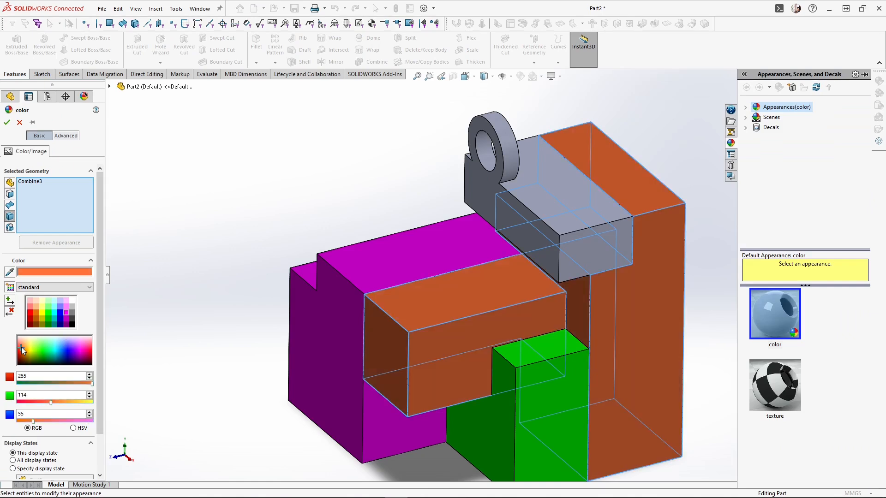
pyautogui.click(7, 122)
# - Apply a light grey colour to the ring loop body Split8[2]
pyautogui.click(43, 181)
pyautogui.click(880, 83)
pyautogui.click(74, 305)
pyautogui.click(7, 122)
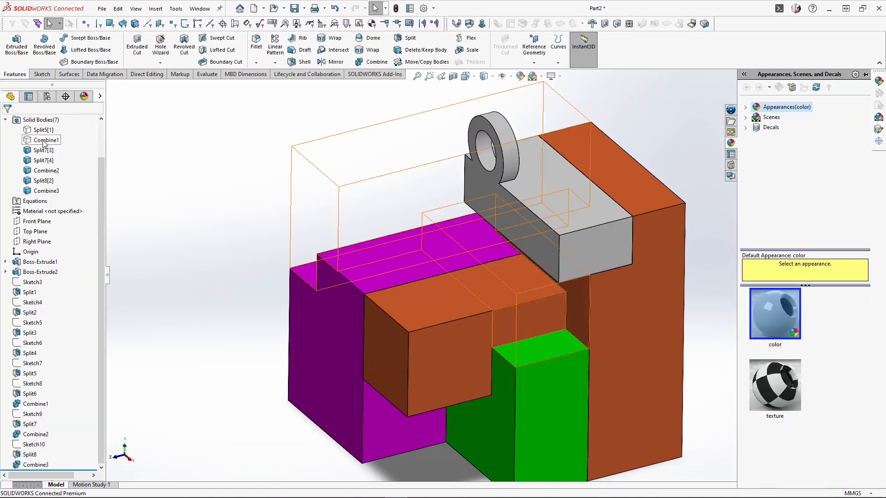
# - Show the hidden bodies Combine1 and Split5[1] again
pyautogui.click(42, 140)
pyautogui.keyDown('ctrl'); pyautogui.click(42, 131); pyautogui.keyUp('ctrl')
pyautogui.click(52, 121)
# - Sketch a three-line notch outline on Combine3's large outer face, 7 mm wide from the tan body's edge and reaching the top edge
pyautogui.hotkey('ctrl', '2')
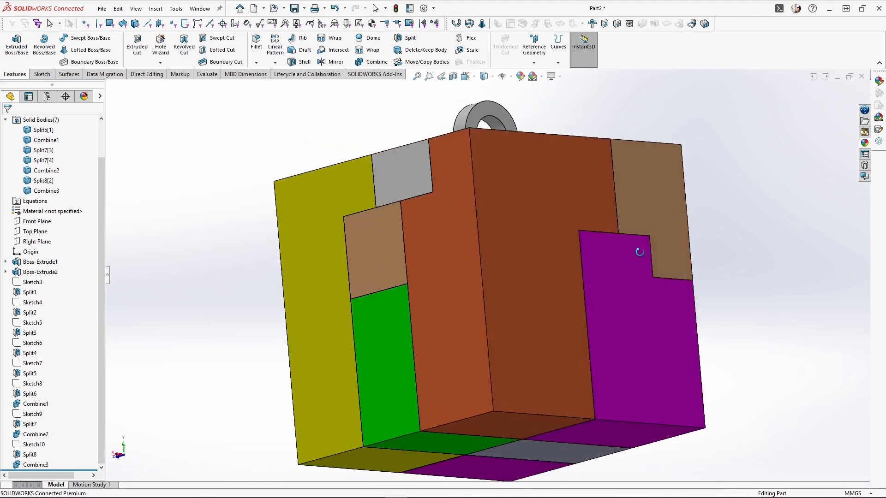
pyautogui.click(436, 300)
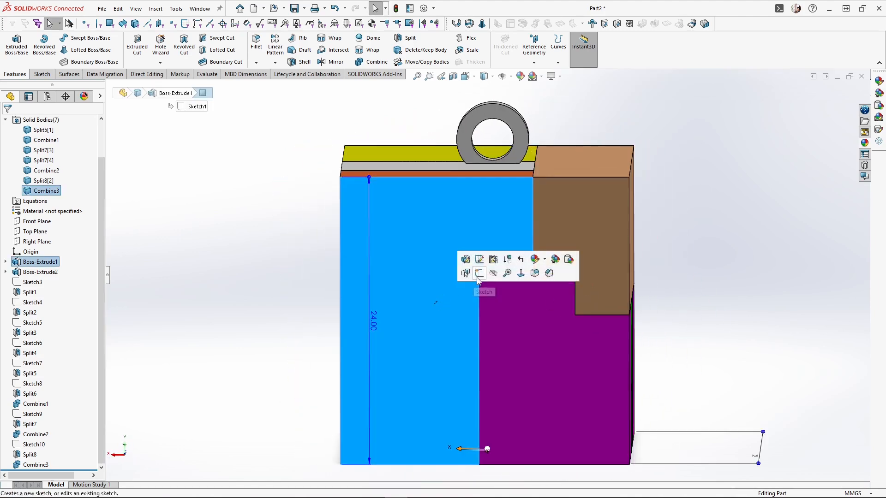
pyautogui.click(479, 274)
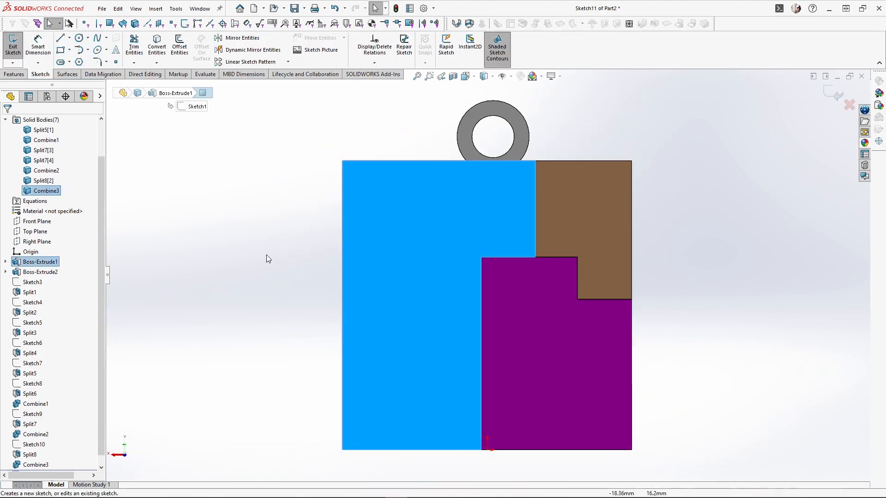
pyautogui.press('l')
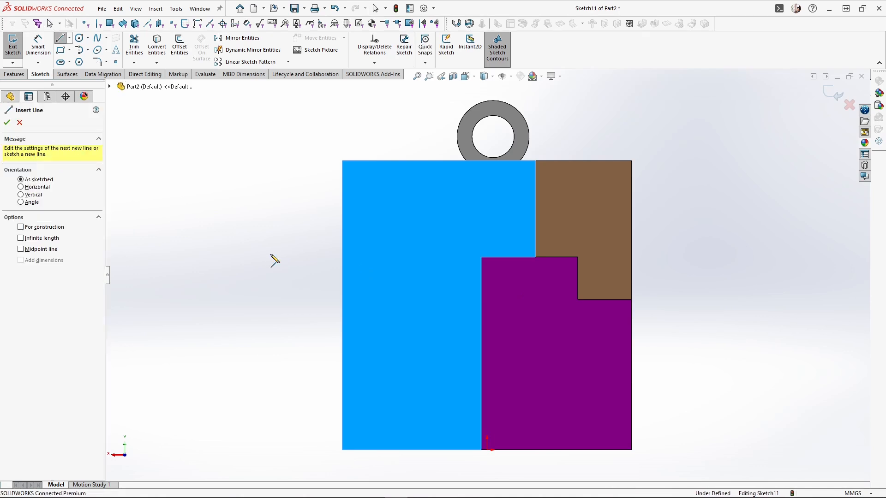
pyautogui.click(534, 257)
pyautogui.write('7')
pyautogui.press('Return')
pyautogui.click(451, 160)
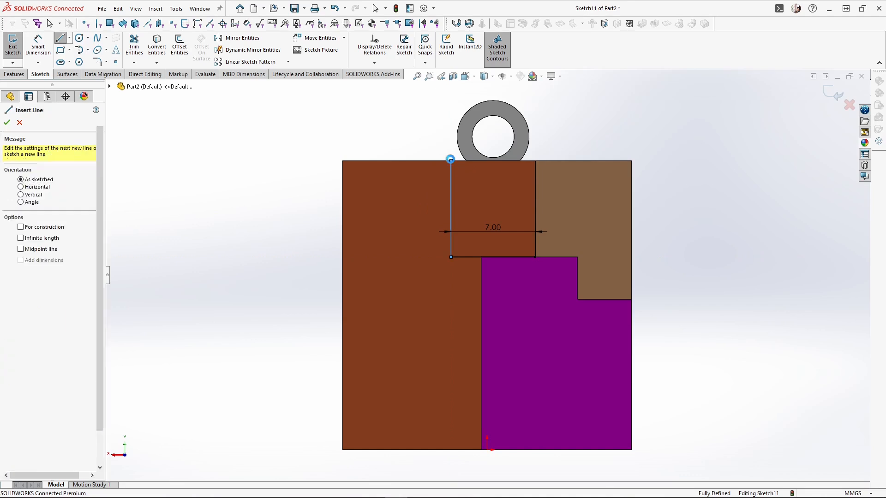
pyautogui.press('Escape')
# - Split the body Combine3 with Sketch11, keeping both resulting bodies, and hide the sketch
pyautogui.click(15, 74)
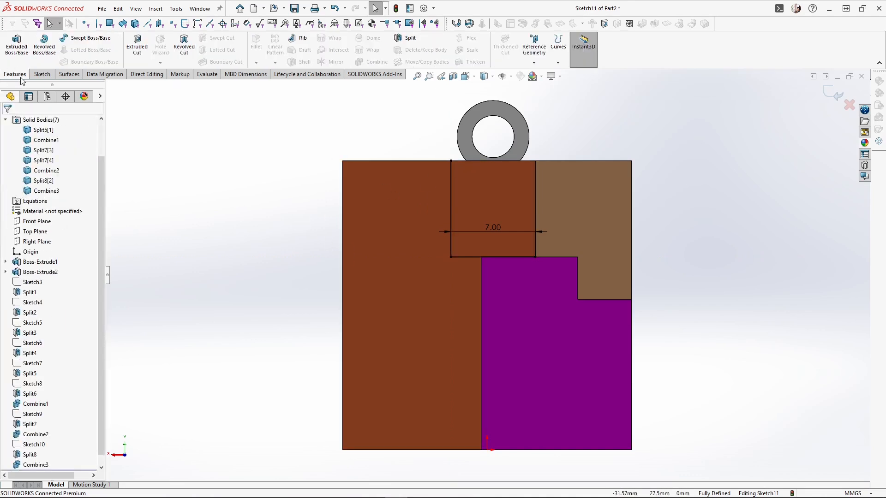
pyautogui.click(410, 38)
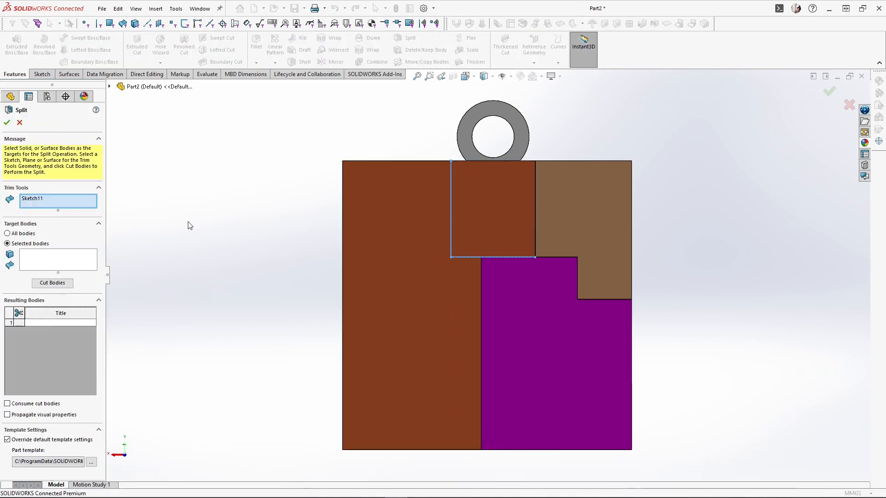
pyautogui.click(59, 257)
pyautogui.click(374, 306)
pyautogui.moveTo(331, 314); pyautogui.dragTo(256, 298, button='middle')
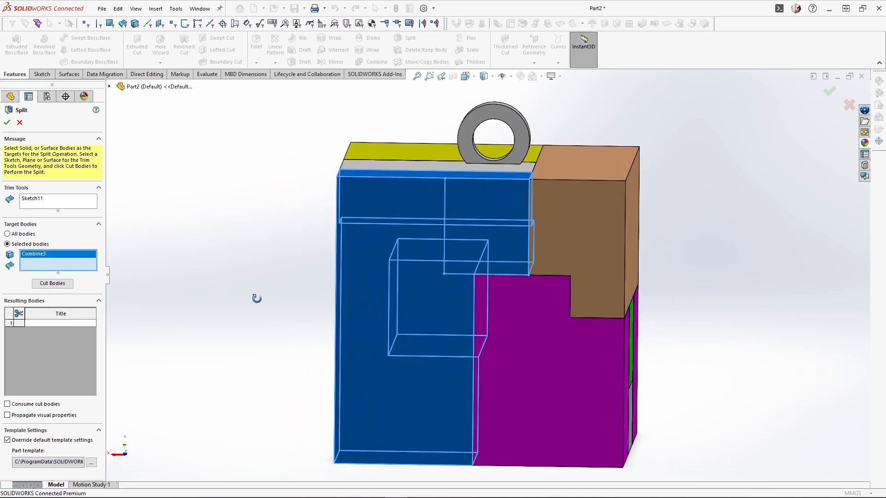
pyautogui.click(69, 283)
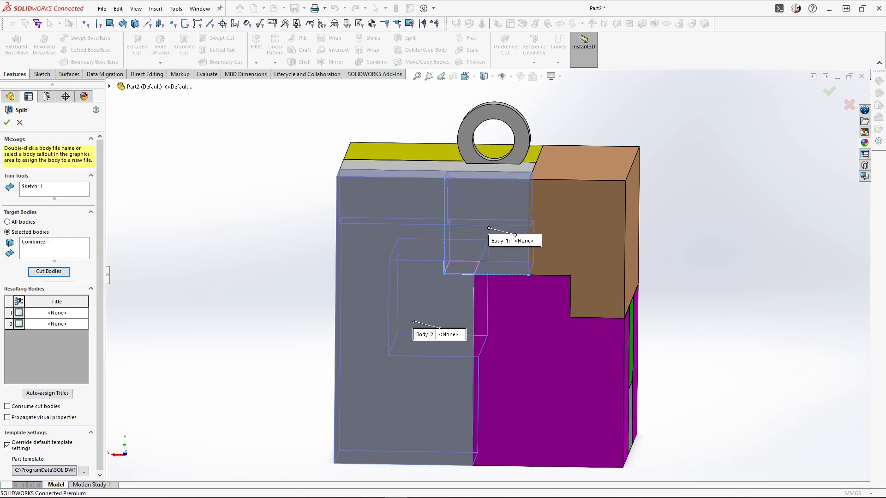
pyautogui.click(7, 122)
pyautogui.click(29, 456)
pyautogui.click(39, 441)
# - Combine the ring loop body Split8[2] with the split-off piece Split9[1] using Add
pyautogui.moveTo(222, 317)
pyautogui.mouseDown(button='middle')
pyautogui.moveTo(497, 290)
pyautogui.moveTo(486, 362)
pyautogui.mouseUp(button='middle')
pyautogui.click(373, 62)
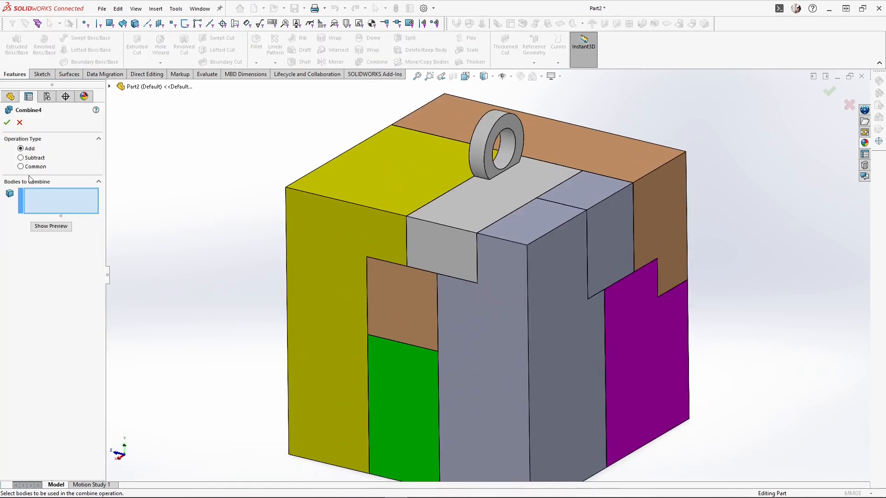
pyautogui.click(516, 197)
pyautogui.click(606, 215)
pyautogui.moveTo(607, 214); pyautogui.dragTo(500, 206, button='middle')
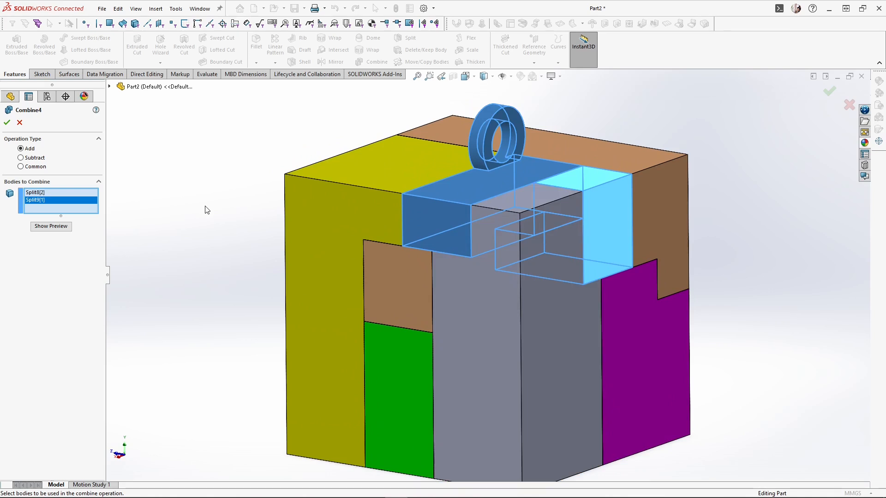
pyautogui.moveTo(207, 211); pyautogui.dragTo(243, 204, button='middle')
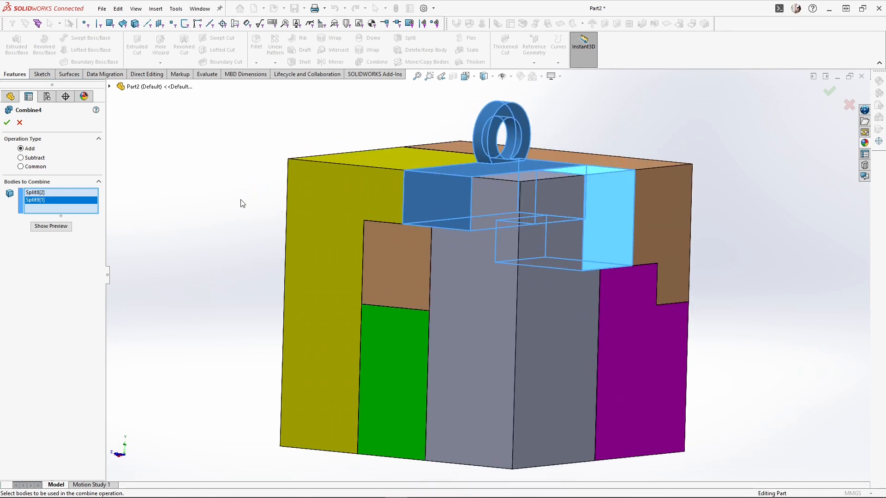
pyautogui.click(8, 124)
# - Combine the two neighbouring purple bodies Split7[3] and Split7[4] using Add
pyautogui.moveTo(494, 227); pyautogui.dragTo(351, 218, button='middle')
pyautogui.click(377, 62)
pyautogui.click(461, 365)
pyautogui.click(557, 379)
pyautogui.moveTo(477, 323); pyautogui.dragTo(515, 351, button='middle')
pyautogui.click(7, 122)
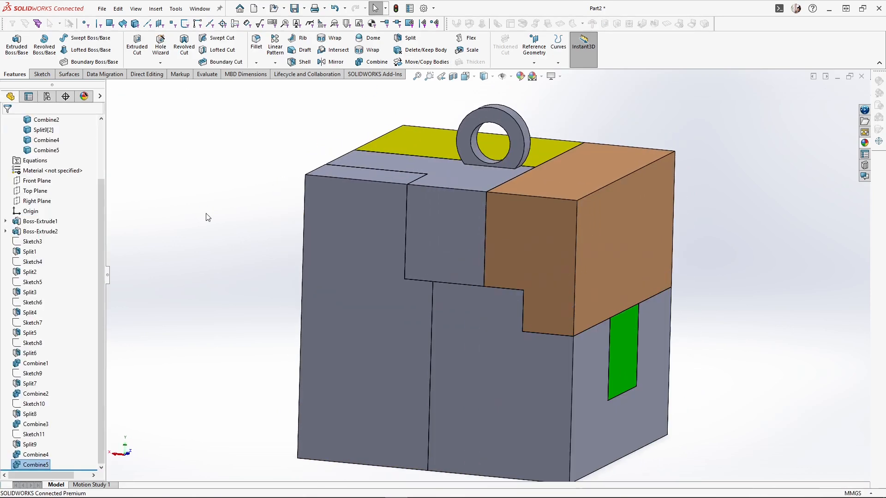
# - Apply a magenta colour, RGB 255, 0, 255, to the combined body Combine5
pyautogui.scroll(3, 60, 241)
pyautogui.click(46, 221)
pyautogui.click(878, 81)
pyautogui.click(67, 313)
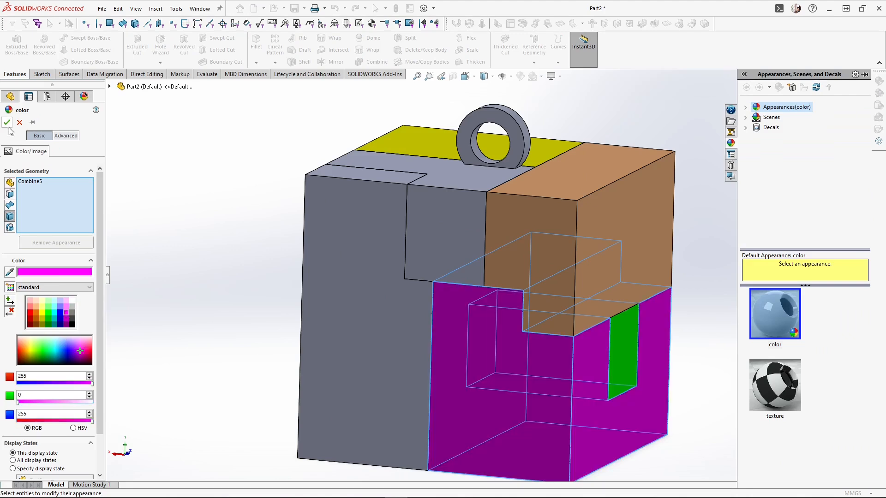
pyautogui.click(7, 123)
# - Apply a white colour, RGB 255, 255, 255, to the ring loop body Combine4
pyautogui.click(62, 211)
pyautogui.click(878, 81)
pyautogui.click(72, 300)
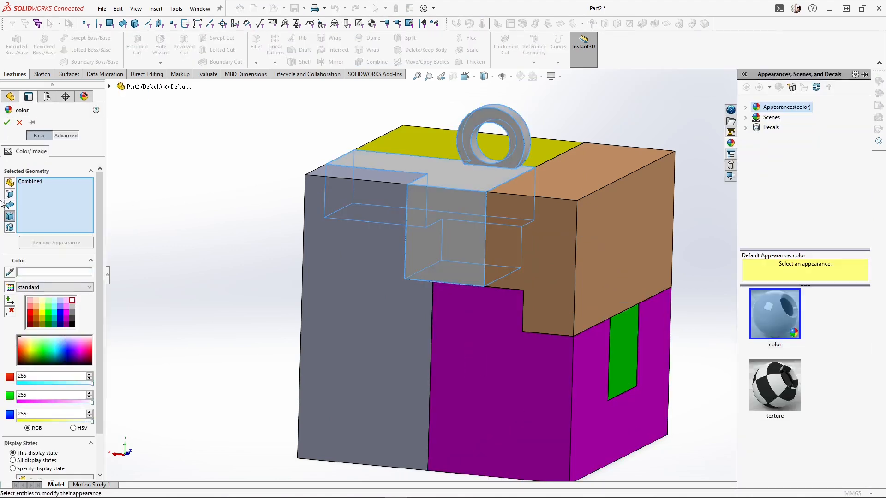
pyautogui.press('Return')
# - Apply a red-orange colour to the remaining grey corner body Split9[2]
pyautogui.moveTo(263, 234); pyautogui.dragTo(340, 289, button='middle')
pyautogui.click(53, 212)
pyautogui.click(50, 201)
pyautogui.click(520, 76)
pyautogui.click(22, 347)
pyautogui.click(7, 124)
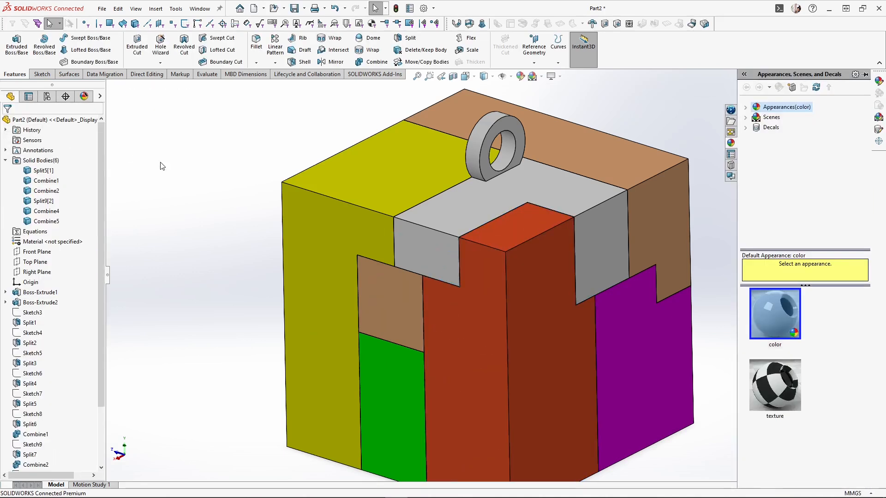
# - Sketch a stepped five-line outline on the purple body's bottom face, with its inner line about 6.9 mm from the outer edge
pyautogui.moveTo(513, 345); pyautogui.dragTo(502, 188, button='middle')
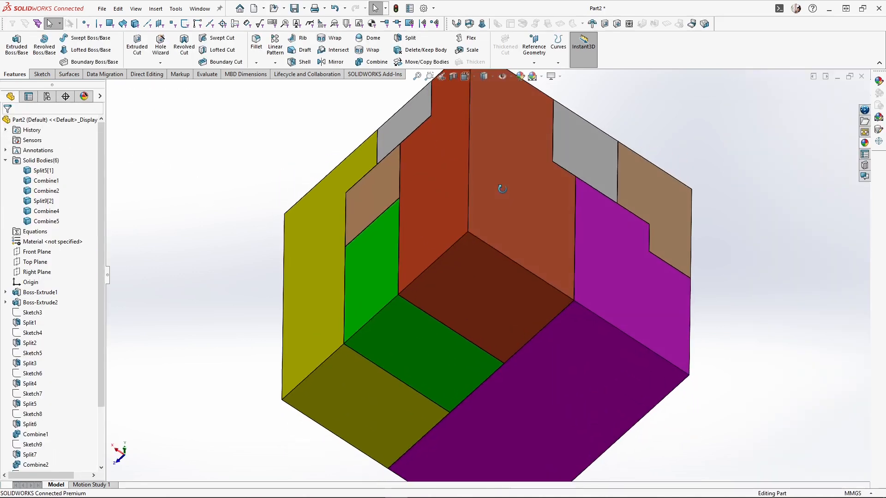
pyautogui.click(578, 386)
pyautogui.click(624, 361)
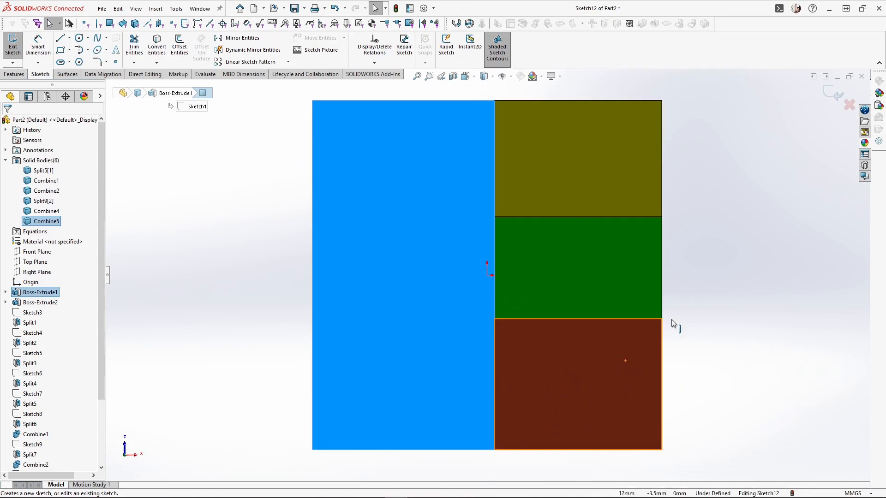
pyautogui.press('Escape')
pyautogui.press('l')
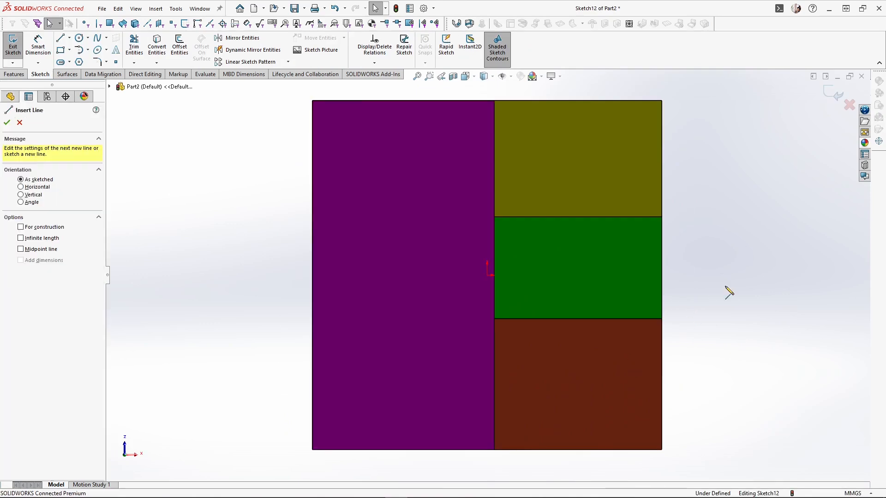
pyautogui.click(494, 101)
pyautogui.click(494, 173)
pyautogui.click(413, 173)
pyautogui.click(413, 353)
pyautogui.click(494, 353)
pyautogui.click(494, 450)
# - Dimension the stepped outline 5 mm from both end edges and its inner line 8 mm from the purple body's outer edge
pyautogui.press('d')
pyautogui.click(494, 392)
pyautogui.click(512, 392)
pyautogui.write('5')
pyautogui.press('Return')
pyautogui.click(414, 295)
pyautogui.click(313, 298)
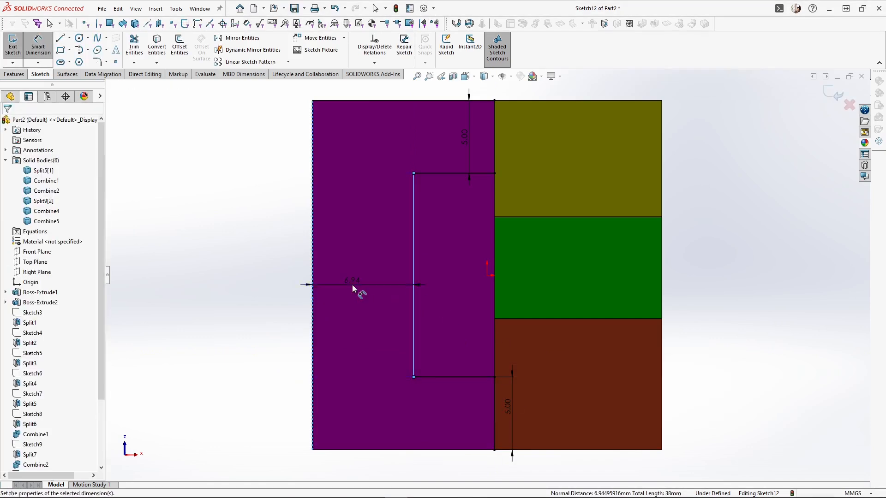
pyautogui.click(353, 284)
pyautogui.write('8')
pyautogui.press('Return')
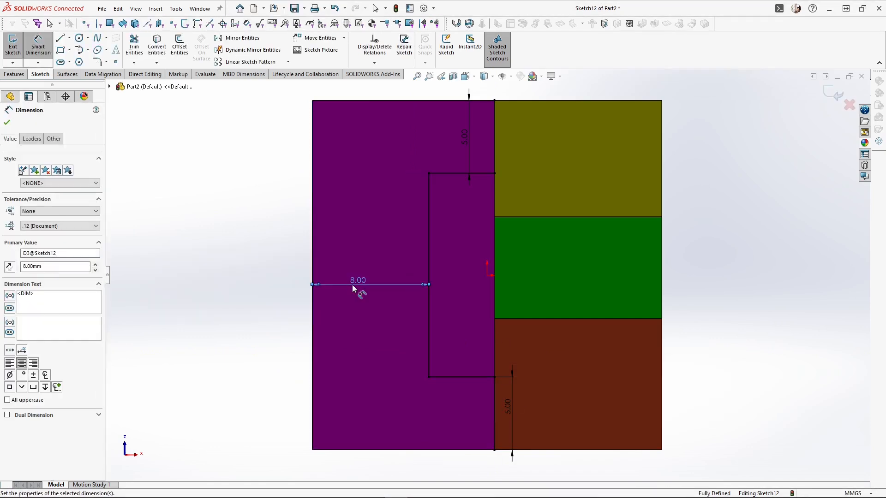
# - Split the purple body Combine5 along the stepped outline, keeping both resulting pieces, and hide the sketch
pyautogui.click(14, 73)
pyautogui.click(410, 38)
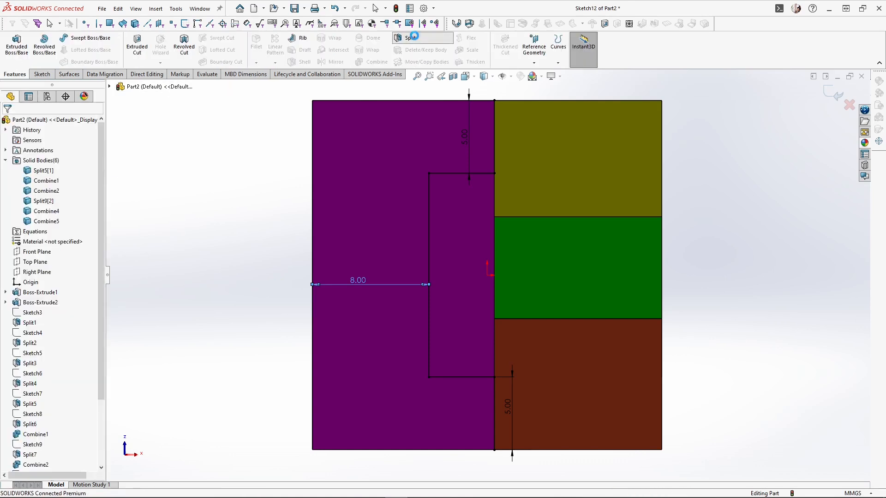
pyautogui.click(85, 265)
pyautogui.click(392, 303)
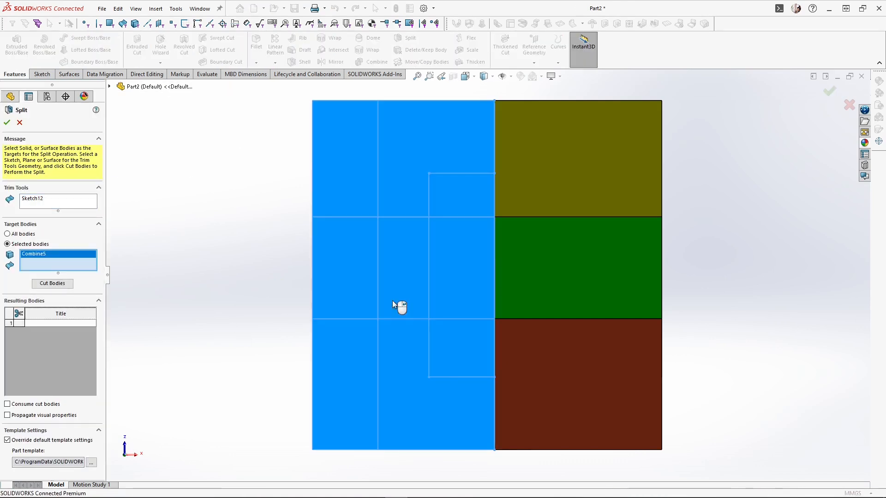
pyautogui.click(52, 283)
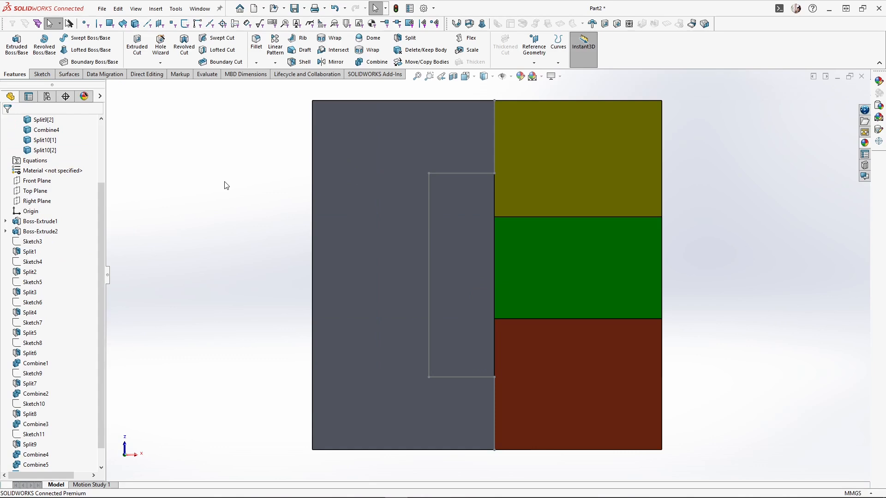
pyautogui.scroll(-1, 69, 325)
pyautogui.click(33, 454)
pyautogui.click(48, 438)
# - Sketch a 7 mm square on the small split-off block's bottom face, starting from its inner corner nearest the red-orange body
pyautogui.moveTo(248, 191)
pyautogui.mouseDown(button='middle')
pyautogui.moveTo(271, 289)
pyautogui.moveTo(278, 390)
pyautogui.moveTo(270, 376)
pyautogui.mouseUp(button='middle')
pyautogui.scroll(6, 392, 350)
pyautogui.moveTo(567, 316); pyautogui.dragTo(555, 281, button='middle')
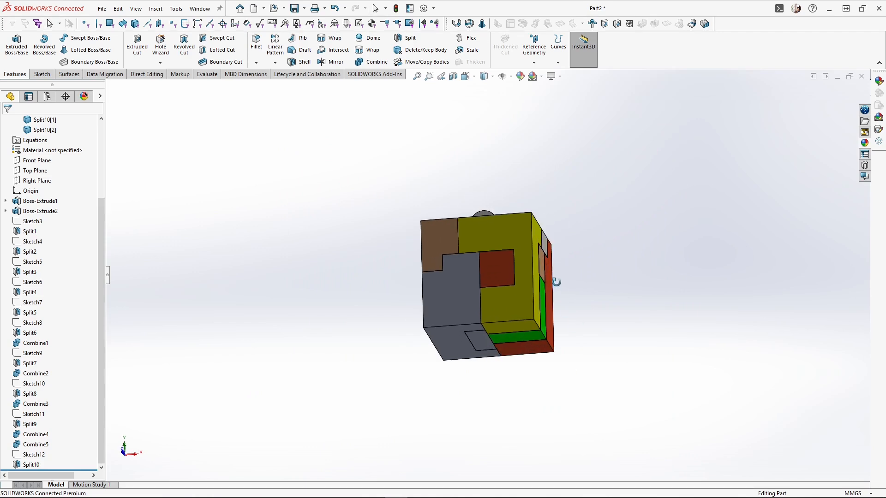
pyautogui.moveTo(713, 265); pyautogui.dragTo(654, 271, button='middle')
pyautogui.scroll(-3, 646, 234)
pyautogui.click(349, 366)
pyautogui.click(383, 362)
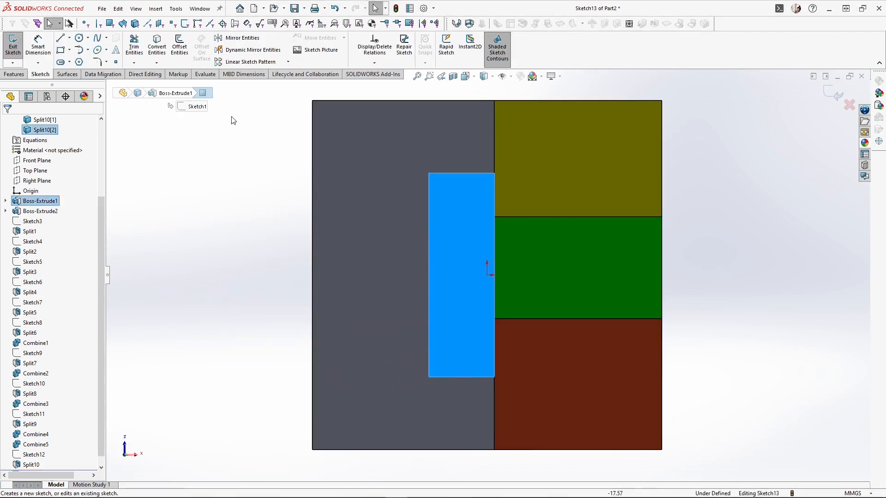
pyautogui.click(60, 51)
pyautogui.click(429, 377)
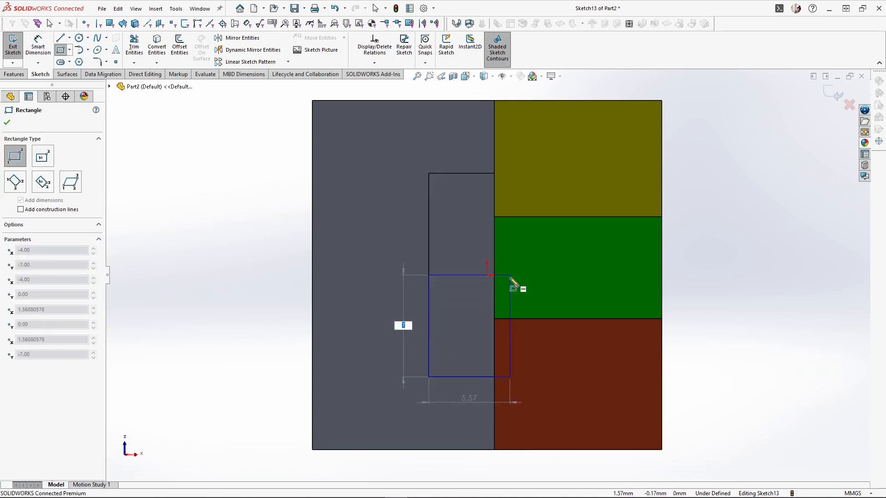
pyautogui.write('7')
pyautogui.press('Return')
pyautogui.click(530, 276)
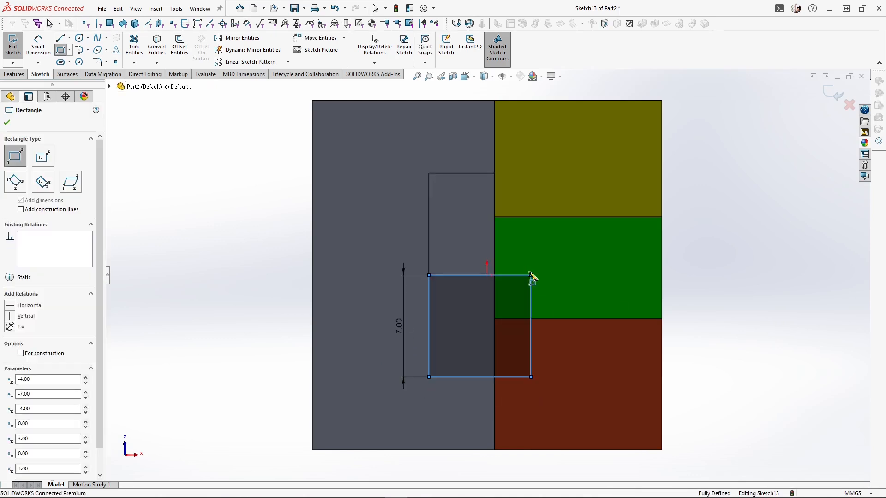
# - Split the red-orange body, the green body and the small block with the 7 mm square, keep all pieces and hide the sketch
pyautogui.click(9, 74)
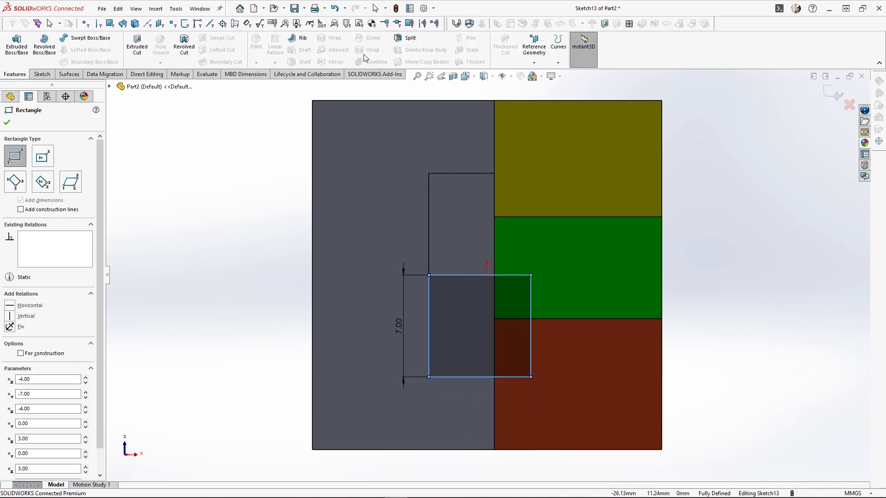
pyautogui.click(410, 38)
pyautogui.click(80, 260)
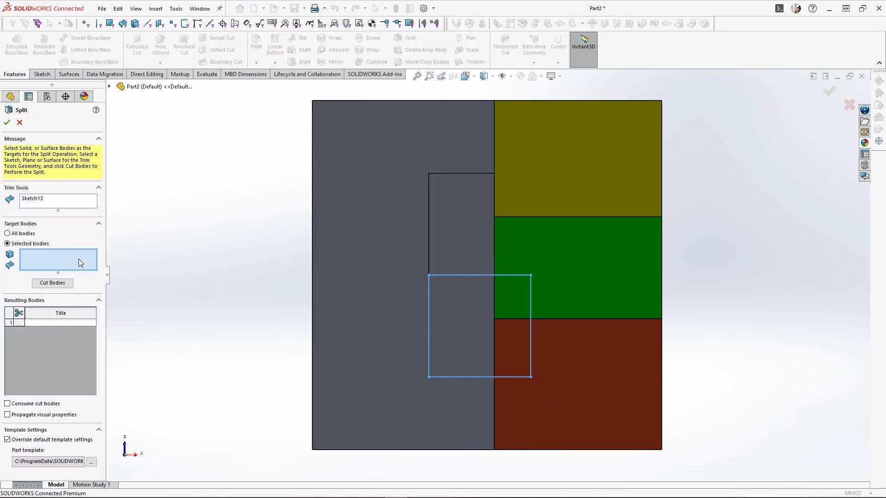
pyautogui.click(628, 375)
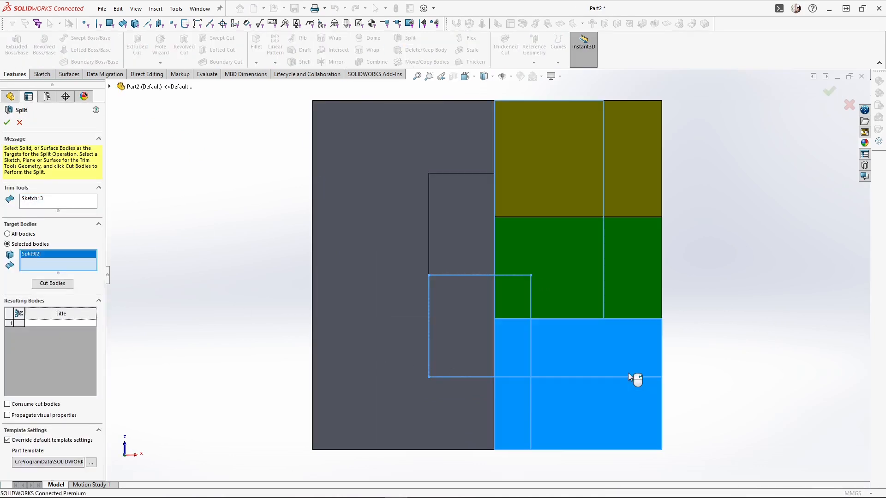
pyautogui.click(577, 272)
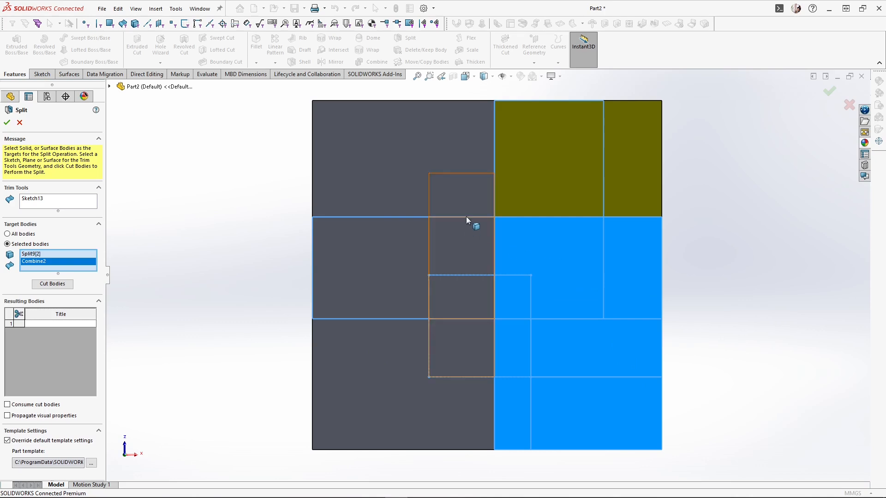
pyautogui.click(468, 234)
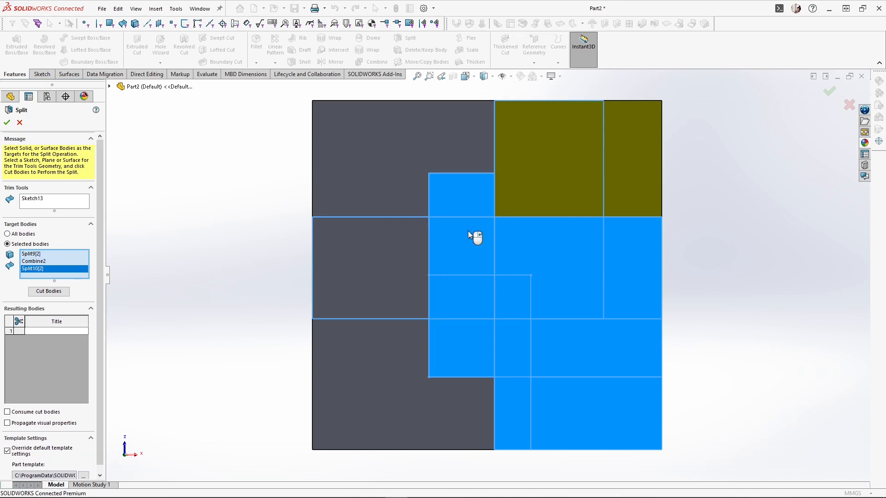
pyautogui.click(52, 283)
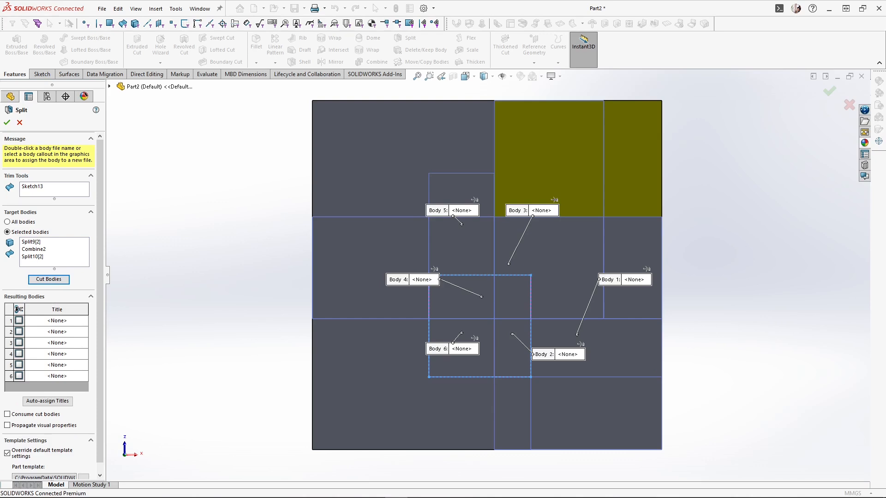
pyautogui.click(8, 122)
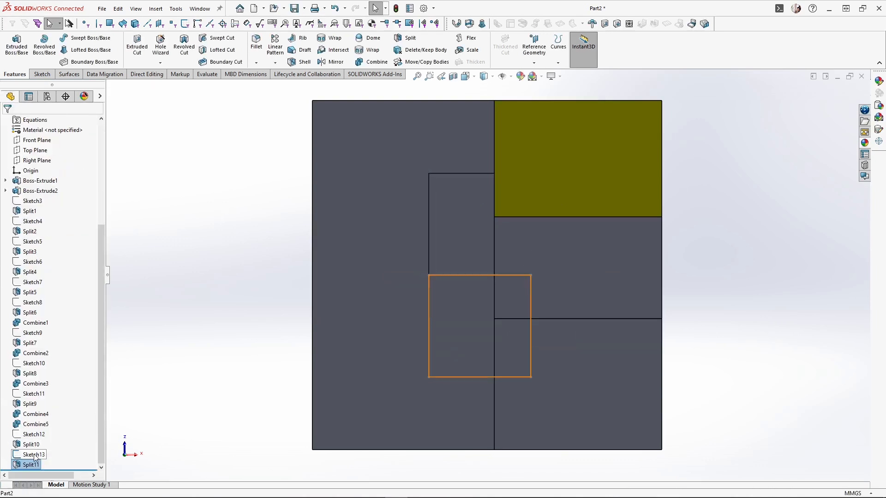
pyautogui.click(159, 314)
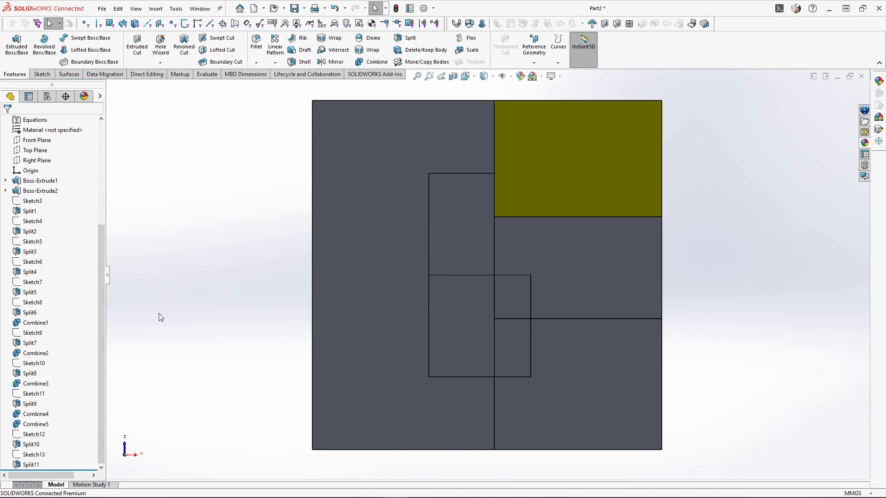
# - Sketch a second 7 mm square on the small block's remaining half, adjoining the first square and overlapping the yellow body
pyautogui.click(474, 231)
pyautogui.click(522, 203)
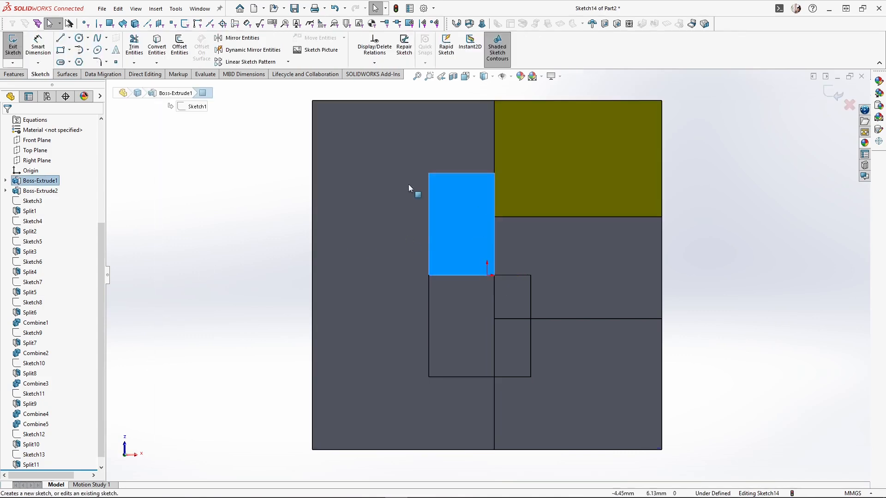
pyautogui.click(64, 51)
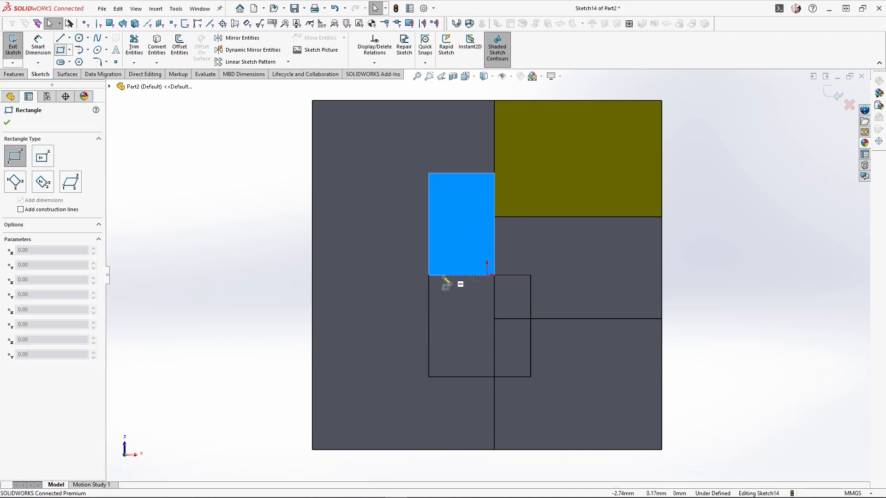
pyautogui.click(428, 275)
pyautogui.write('7')
pyautogui.press('Tab')
pyautogui.write('7')
pyautogui.press('Return')
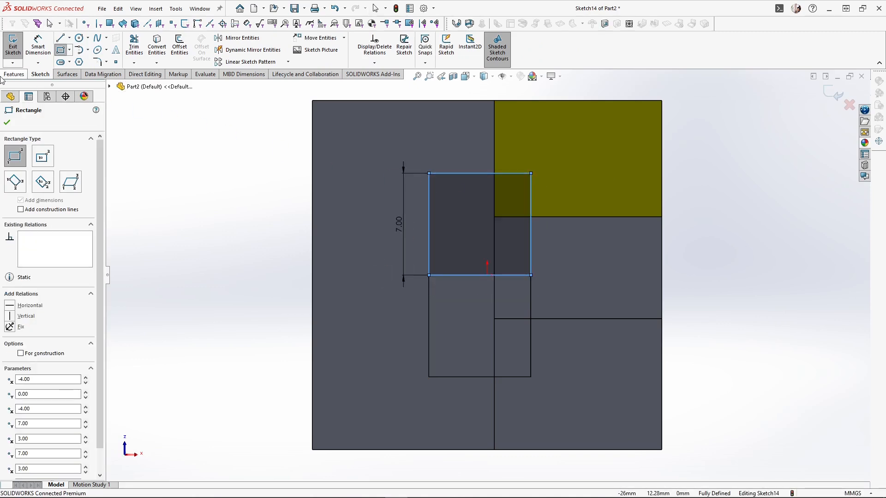
# - Split bodies Split11[3] and Split11[5] with the second square, keep all resulting pieces and hide the sketch
pyautogui.click(15, 74)
pyautogui.click(406, 37)
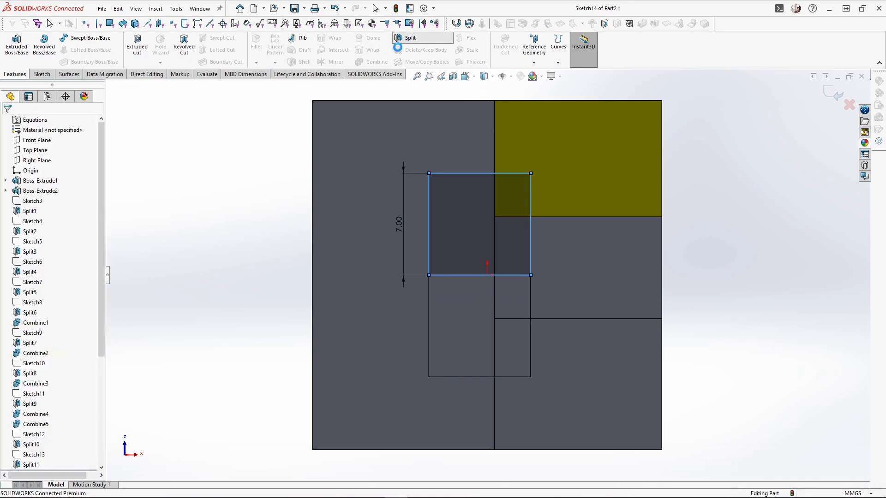
pyautogui.click(81, 258)
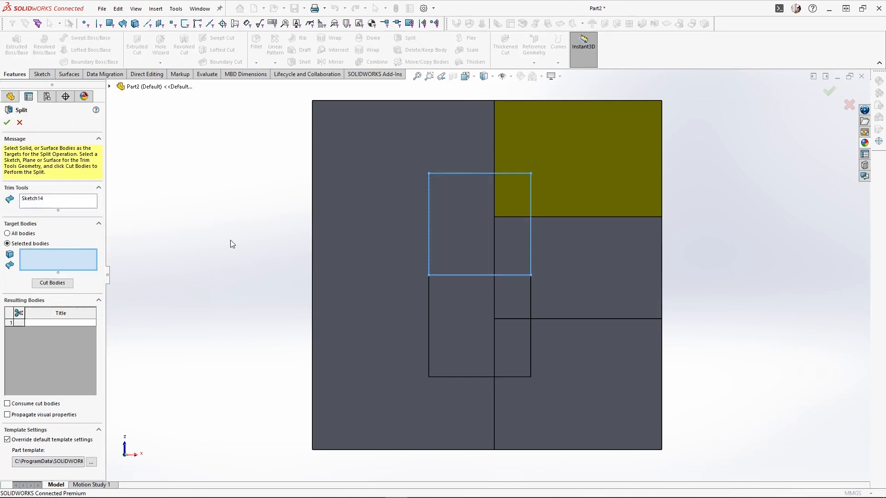
pyautogui.click(566, 256)
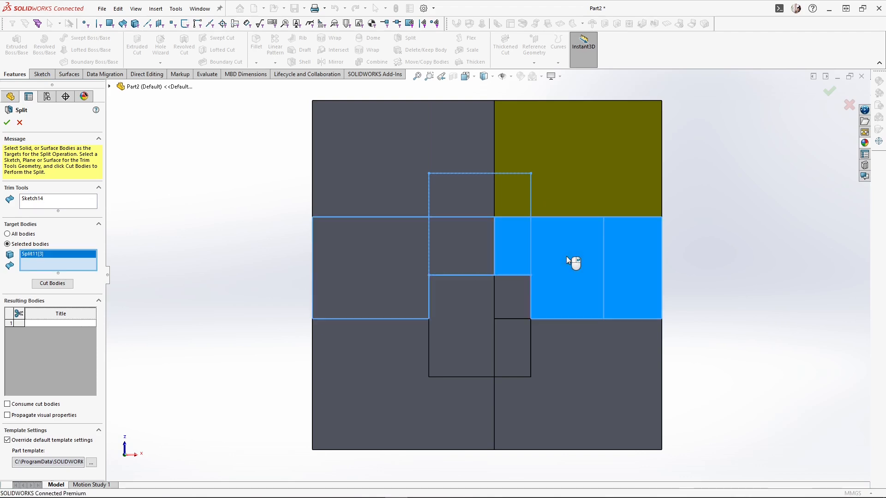
pyautogui.click(442, 201)
pyautogui.moveTo(442, 201); pyautogui.dragTo(509, 284, button='middle')
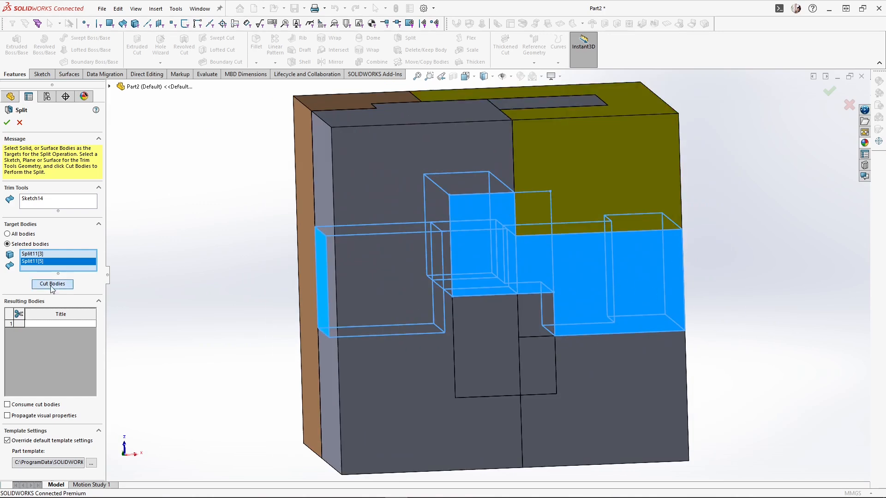
pyautogui.click(52, 284)
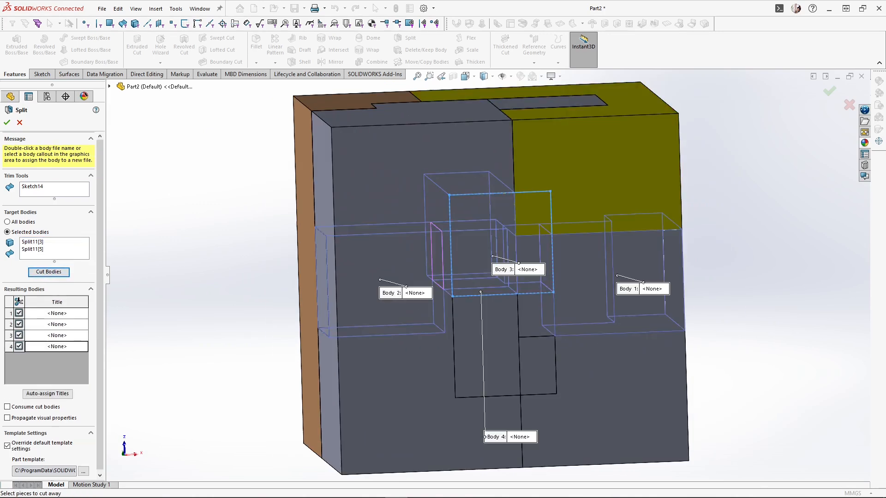
pyautogui.click(7, 122)
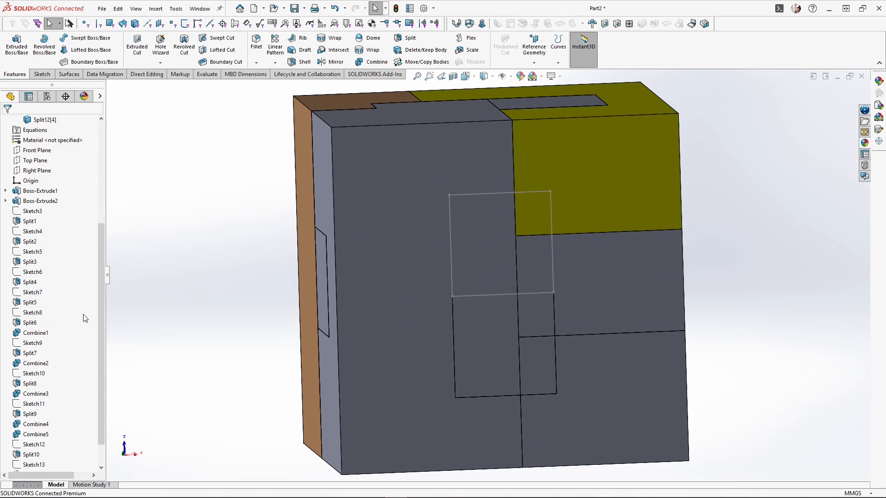
pyautogui.scroll(-1, 52, 379)
pyautogui.click(32, 454)
pyautogui.click(45, 440)
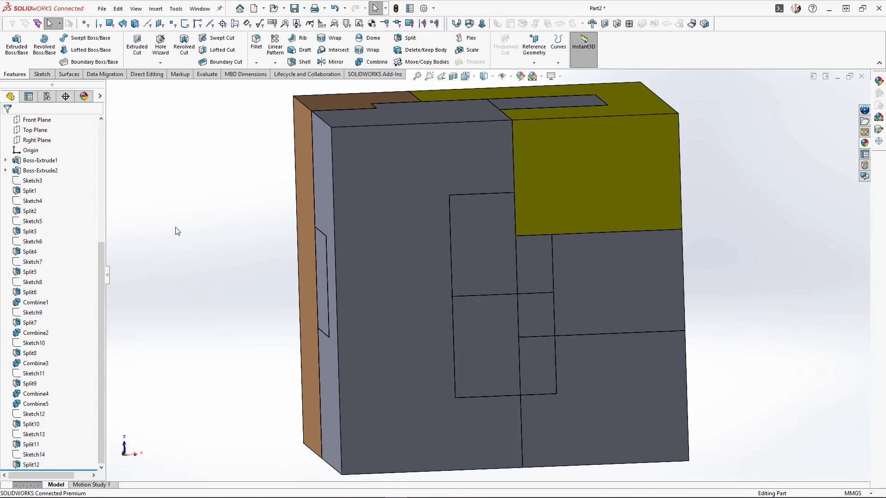
# - Hide the large grey body Split10[1] to expose the inner pieces
pyautogui.moveTo(466, 182); pyautogui.dragTo(384, 159, button='middle')
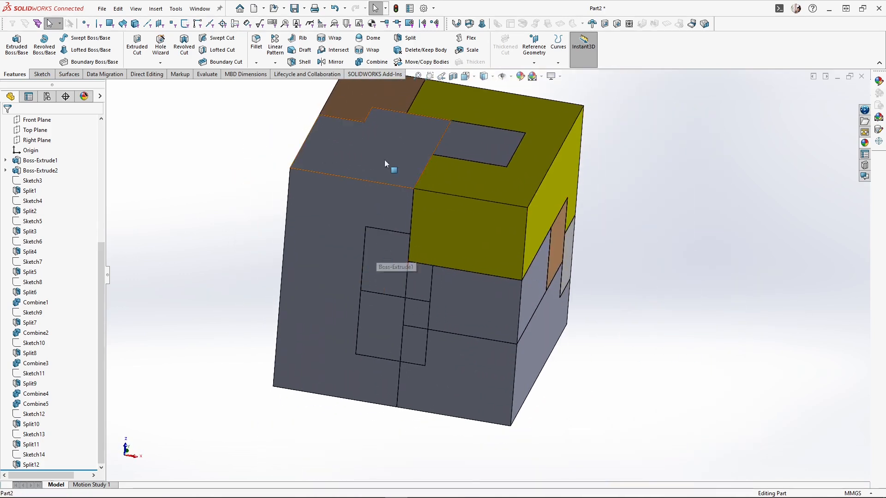
pyautogui.click(384, 160)
pyautogui.click(448, 120)
# - Combine the inner pieces Split12[4] and Split12[3] with the yellow body Split5[1] using the Add operation
pyautogui.moveTo(454, 138); pyautogui.dragTo(518, 331, button='middle')
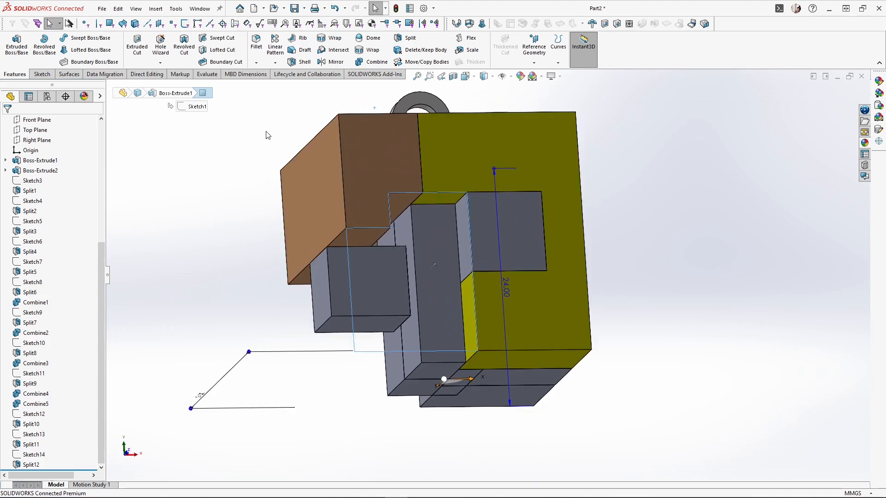
pyautogui.click(375, 61)
pyautogui.moveTo(262, 328); pyautogui.dragTo(468, 344, button='middle')
pyautogui.click(439, 314)
pyautogui.click(464, 338)
pyautogui.click(468, 344)
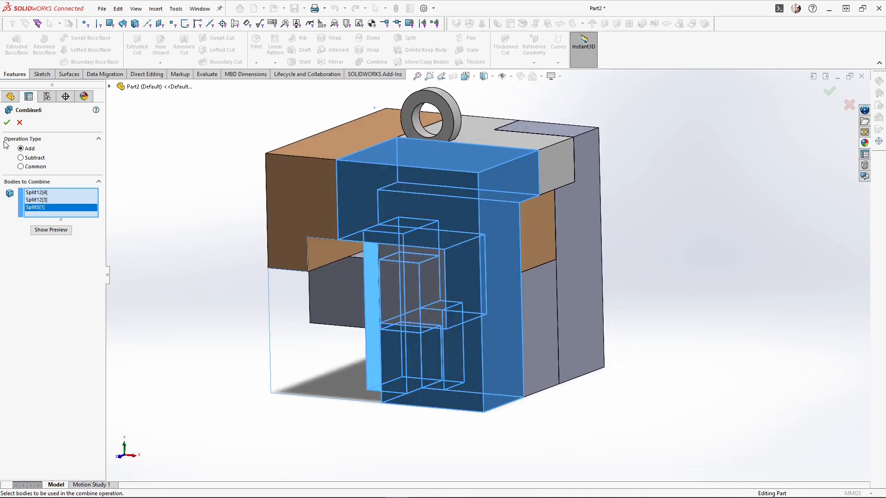
pyautogui.click(7, 123)
# - Apply a yellow colour to the combined body Combine6
pyautogui.moveTo(229, 330); pyautogui.dragTo(351, 319, button='middle')
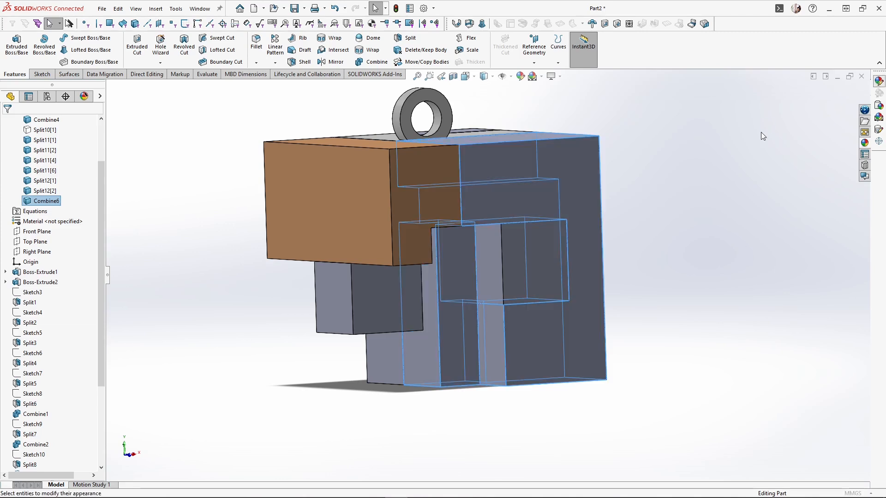
pyautogui.click(43, 311)
pyautogui.click(7, 120)
# - Set up an additive Combine of the ring loop body Combine4 with the pieces Split11[6], Split11[2] and Split11[4]
pyautogui.moveTo(366, 364); pyautogui.dragTo(594, 231, button='middle')
pyautogui.click(373, 62)
pyautogui.click(358, 190)
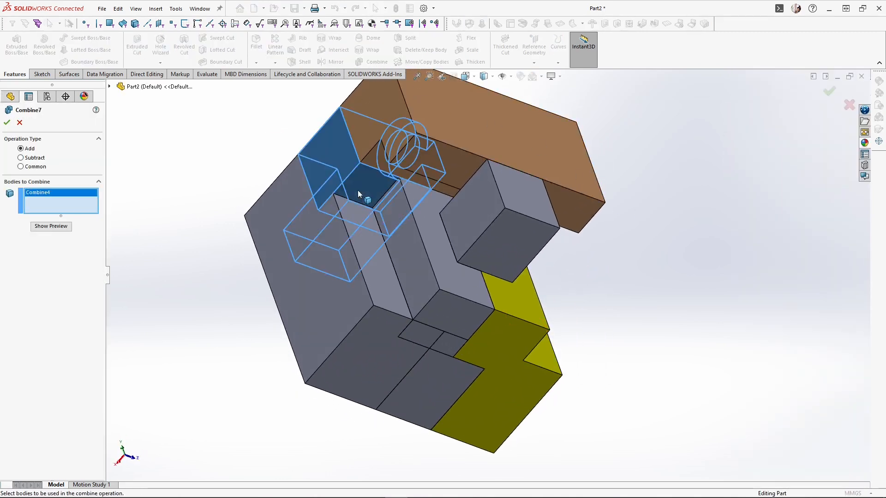
pyautogui.click(409, 263)
pyautogui.click(431, 345)
pyautogui.click(450, 344)
# - Hide the yellow body Combine6 and complete the additive combine of the ring loop body and its three pieces
pyautogui.moveTo(452, 343); pyautogui.dragTo(662, 188, button='middle')
pyautogui.scroll(4, 680, 179)
pyautogui.scroll(-4, 705, 227)
pyautogui.rightClick(561, 273)
pyautogui.click(597, 240)
pyautogui.click(110, 87)
pyautogui.rightClick(169, 228)
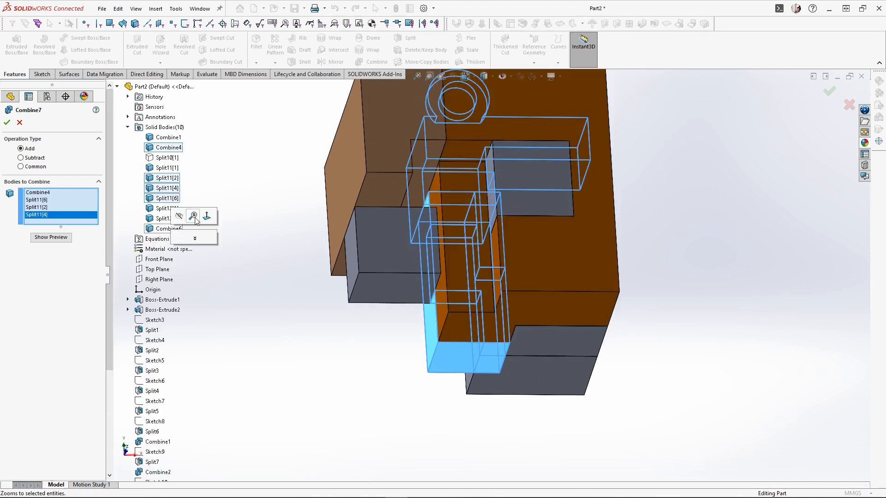
pyautogui.click(193, 218)
pyautogui.moveTo(637, 295); pyautogui.dragTo(573, 362, button='middle')
pyautogui.click(3, 125)
pyautogui.scroll(4, 410, 239)
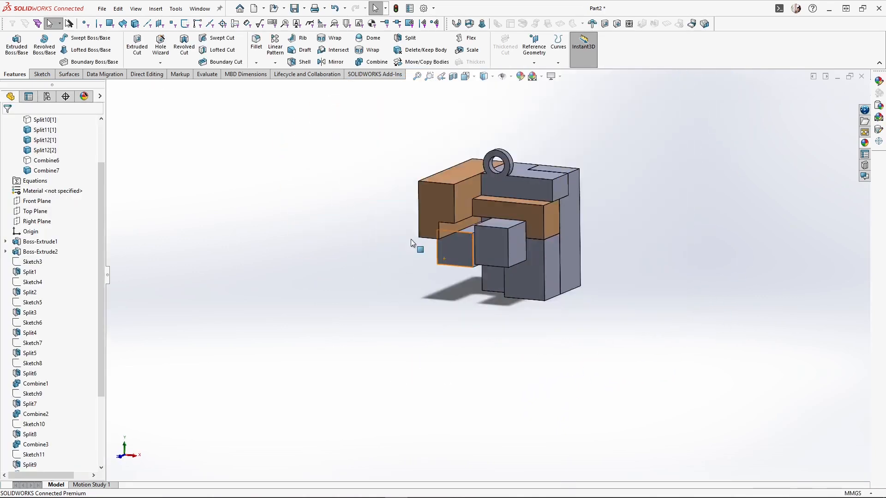
# - Apply a white colour, RGB 255, 255, 255, to the combined ring loop body Combine7
pyautogui.scroll(-3, 595, 226)
pyautogui.click(44, 171)
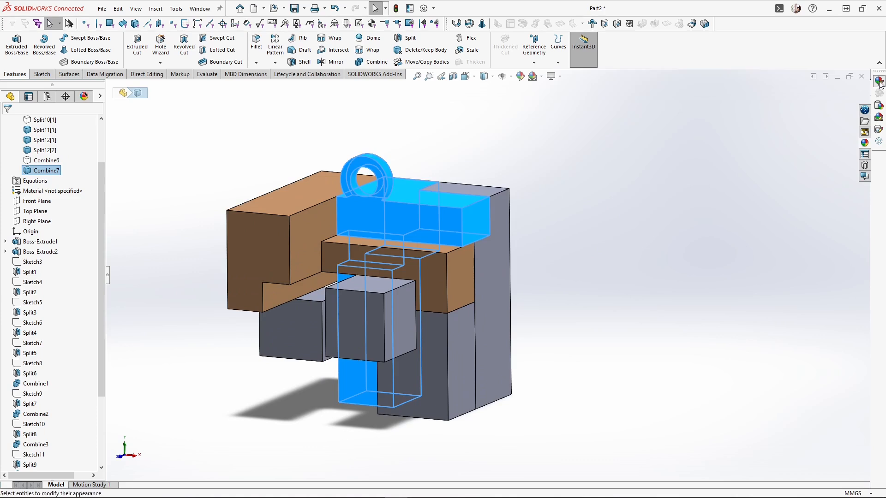
pyautogui.click(879, 82)
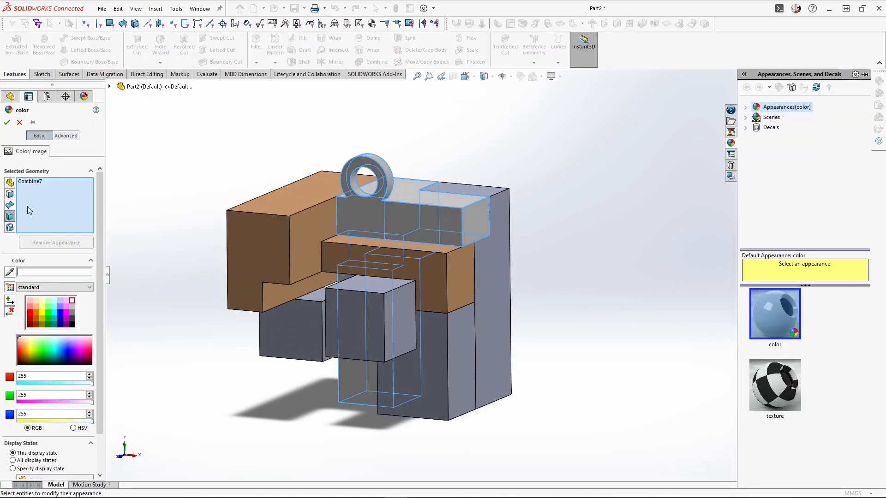
pyautogui.click(7, 123)
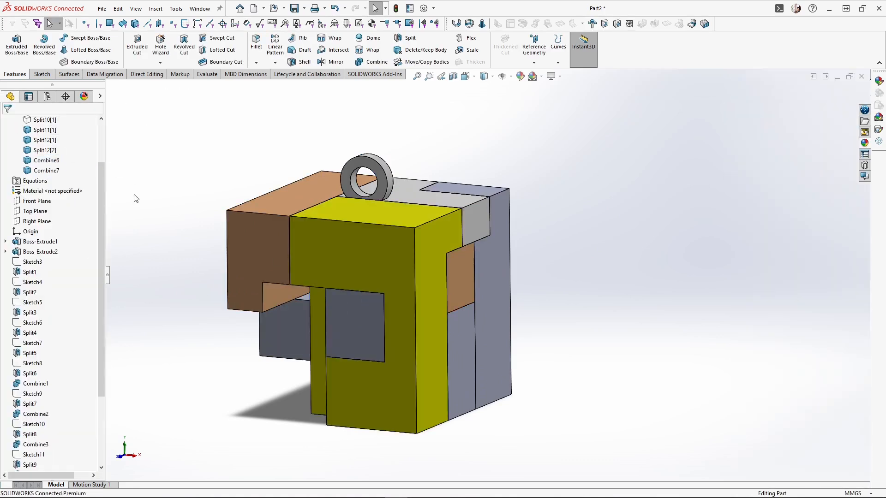
# - Show the hidden body Split10[1] in the puzzle cube again
pyautogui.scroll(2, 84, 173)
pyautogui.click(53, 180)
pyautogui.click(141, 186)
pyautogui.click(45, 181)
pyautogui.rightClick(50, 179)
pyautogui.click(58, 166)
# - Apply a magenta colour from the standard swatches to the body Split10[1]
pyautogui.click(45, 181)
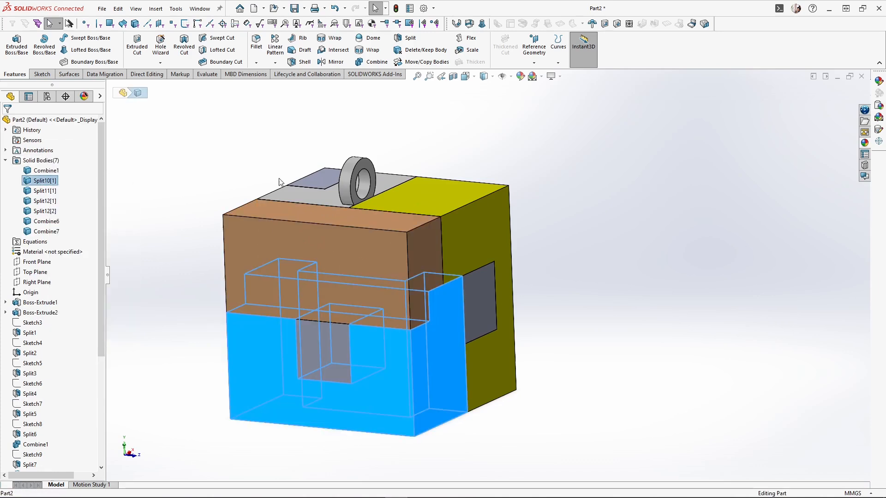
pyautogui.click(123, 93)
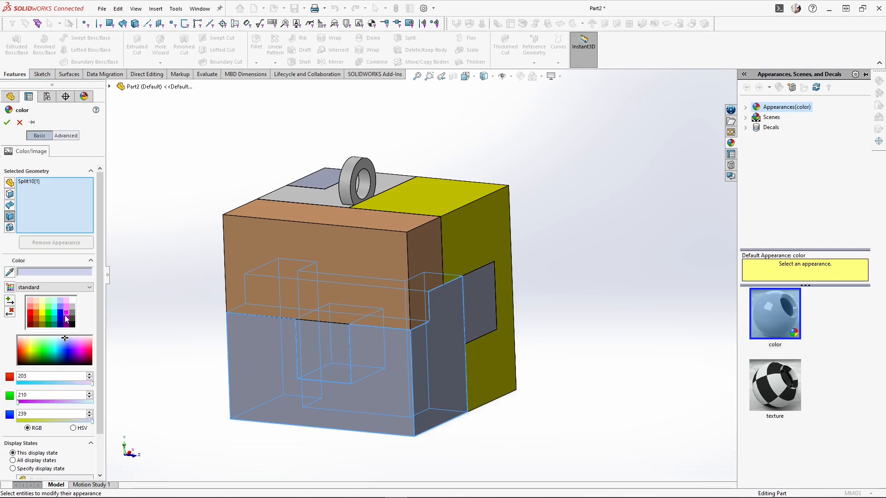
pyautogui.click(66, 316)
pyautogui.click(7, 123)
# - Apply an orange colour to the body Split11[1]
pyautogui.click(50, 191)
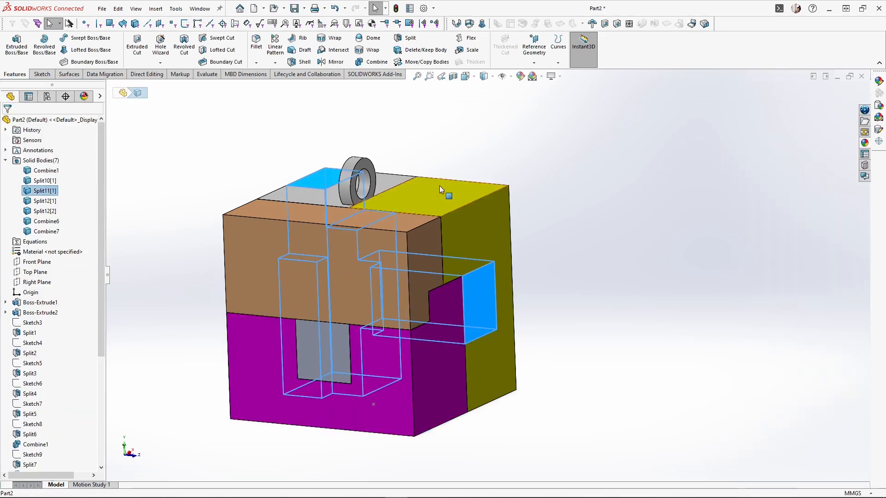
pyautogui.click(878, 82)
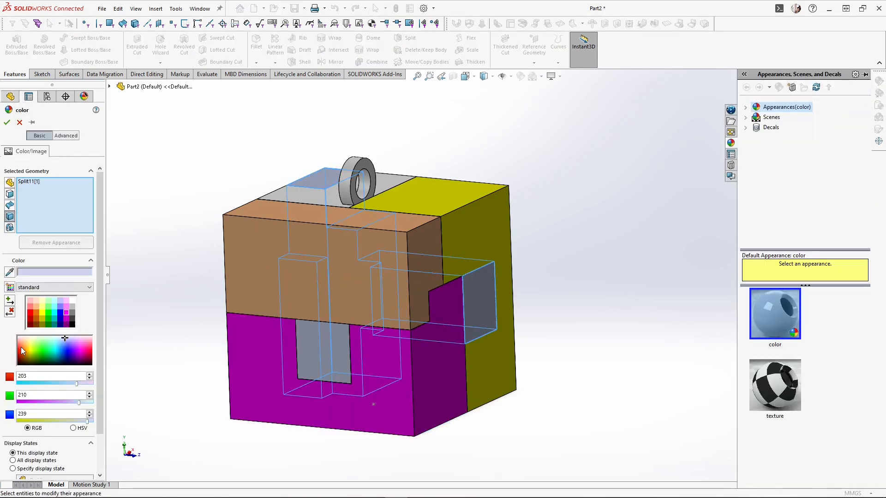
pyautogui.click(21, 348)
pyautogui.click(7, 122)
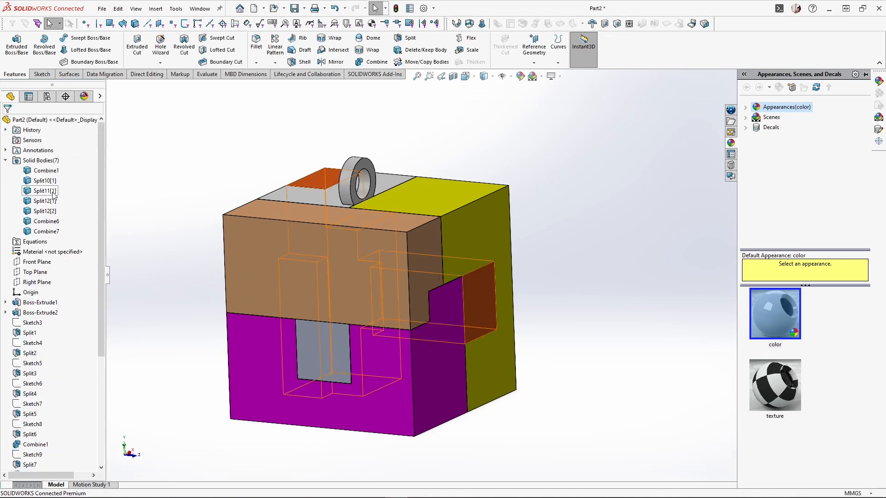
# - Apply a green colour to the two bodies Split12[1] and Split12[2]
pyautogui.click(45, 210)
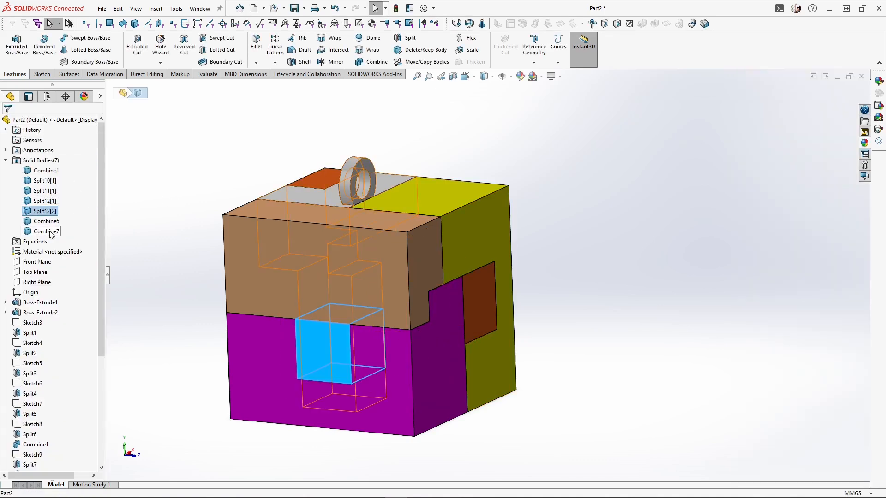
pyautogui.moveTo(615, 253); pyautogui.dragTo(530, 208, button='middle')
pyautogui.moveTo(517, 200); pyautogui.dragTo(475, 207, button='middle')
pyautogui.keyDown('ctrl'); pyautogui.click(45, 202); pyautogui.keyUp('ctrl')
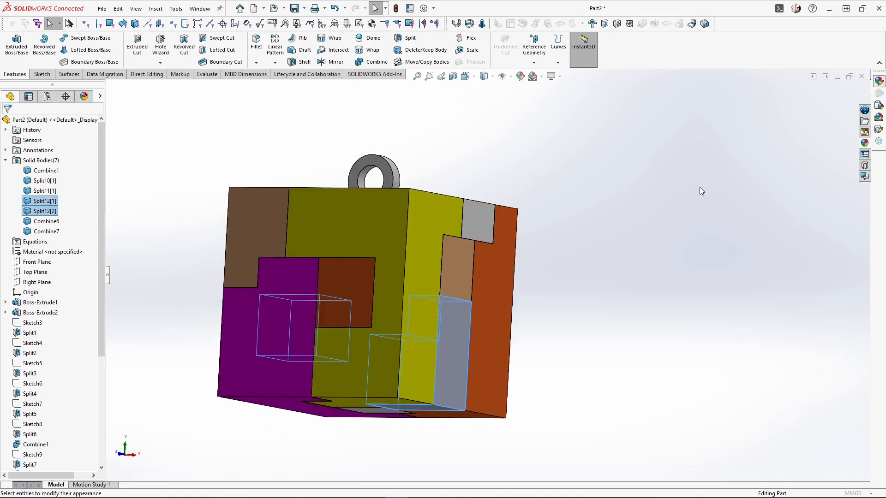
pyautogui.hotkey('ctrl', 'v')
pyautogui.moveTo(162, 115); pyautogui.dragTo(457, 295, button='middle')
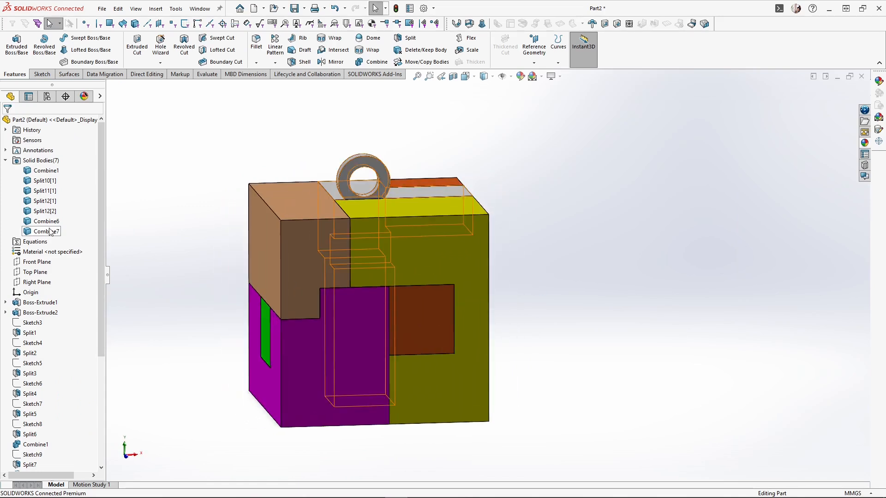
# - Hide the yellow body Combine6 and the magenta body Split10[1] to expose the inner pieces
pyautogui.click(46, 221)
pyautogui.keyDown('ctrl'); pyautogui.click(41, 181); pyautogui.keyUp('ctrl')
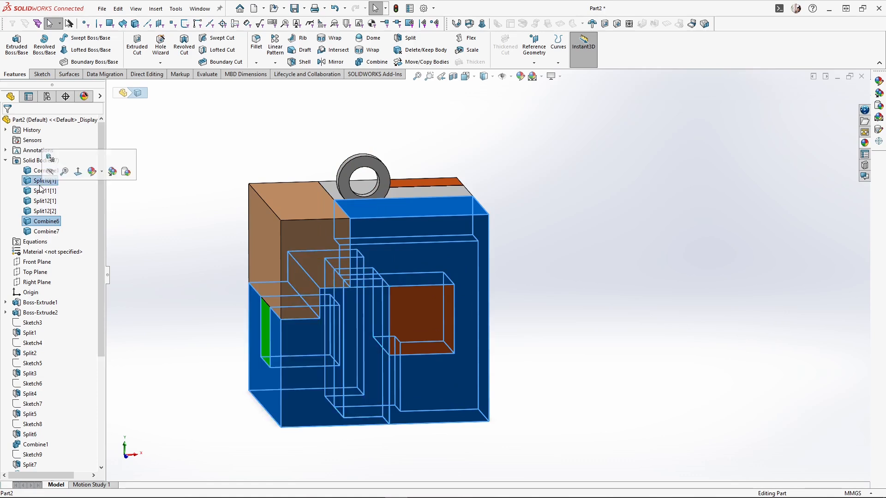
pyautogui.click(50, 173)
pyautogui.click(159, 290)
pyautogui.moveTo(446, 392); pyautogui.dragTo(396, 366, button='middle')
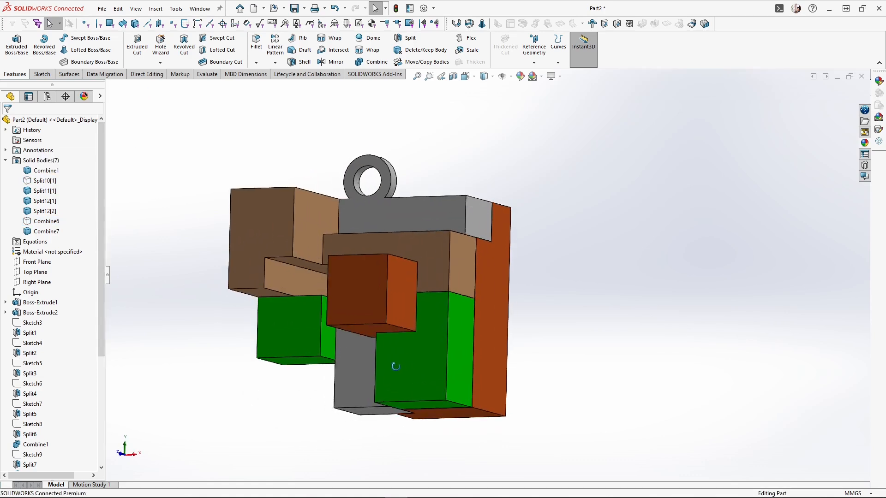
# - Start a sketch on the inner side face of the small green block and convert the face's edges into sketch lines
pyautogui.click(336, 328)
pyautogui.click(367, 311)
pyautogui.moveTo(556, 339)
pyautogui.mouseDown(button='middle')
pyautogui.moveTo(549, 372)
pyautogui.moveTo(310, 343)
pyautogui.mouseUp(button='middle')
pyautogui.moveTo(311, 343); pyautogui.dragTo(275, 399, button='middle')
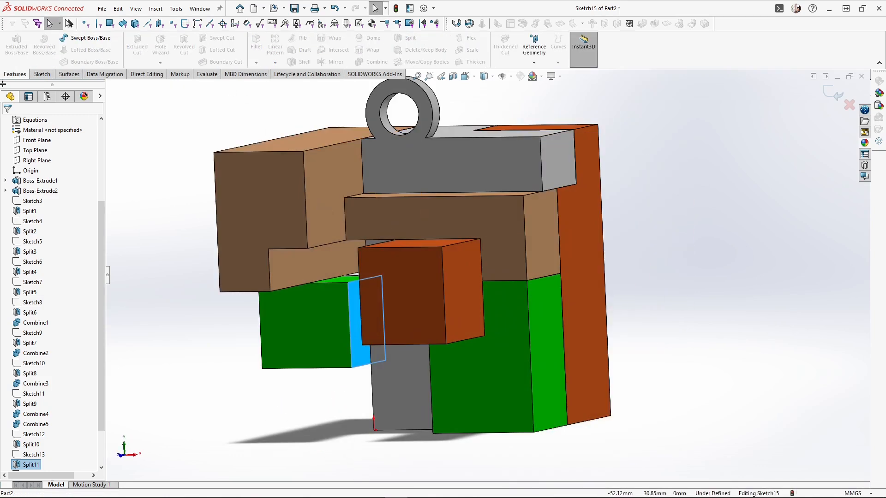
pyautogui.click(44, 74)
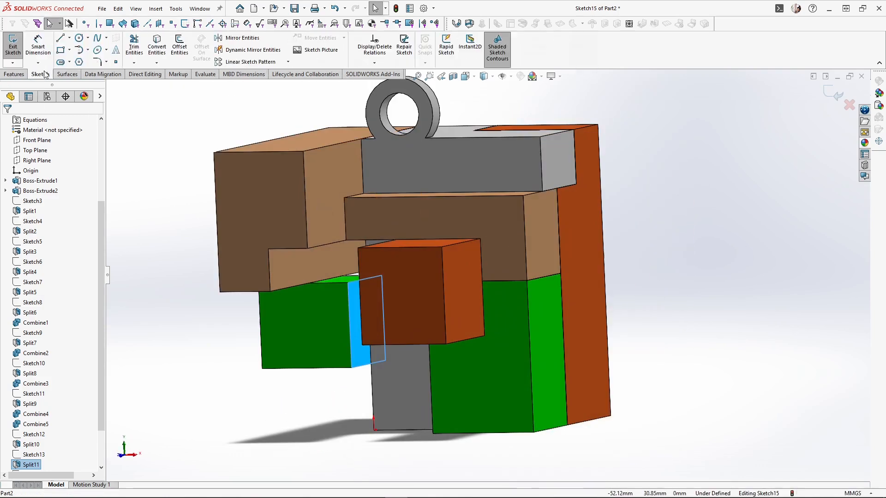
pyautogui.click(164, 51)
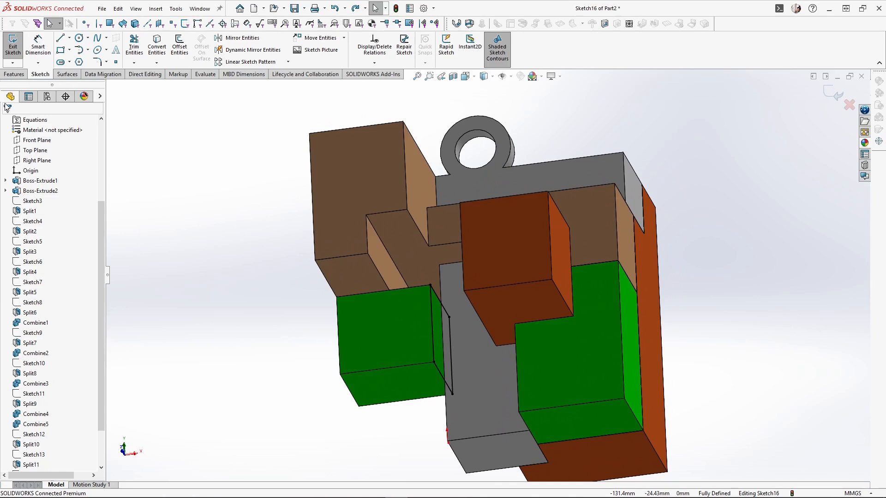
# - Show the hidden bodies Combine6 and Split10[1] again while the sketch is open
pyautogui.scroll(4, 28, 138)
pyautogui.click(46, 221)
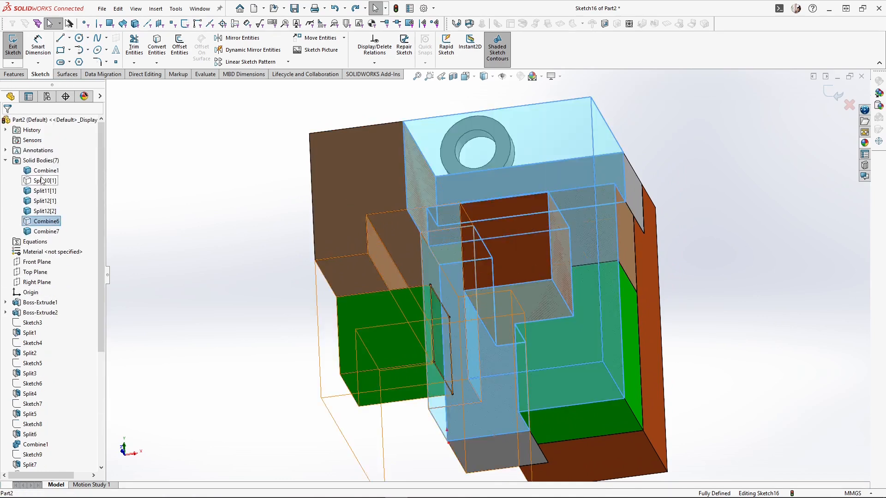
pyautogui.keyDown('ctrl'); pyautogui.click(42, 180); pyautogui.keyUp('ctrl')
pyautogui.click(52, 163)
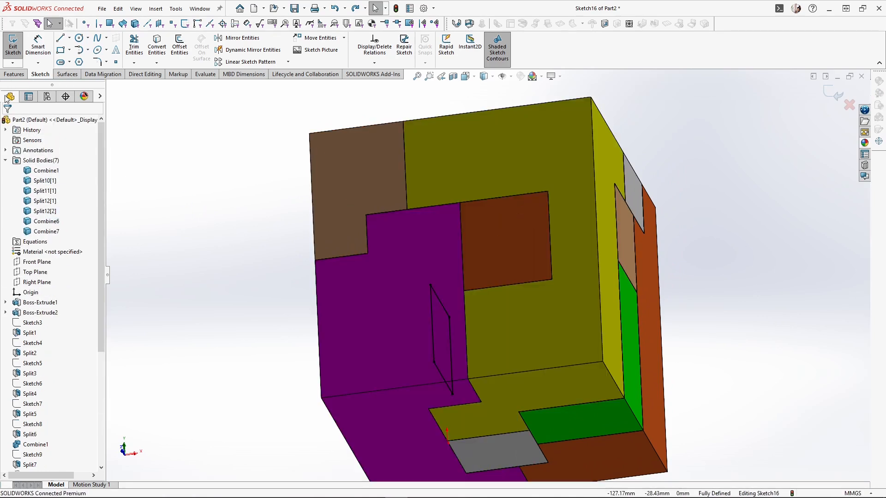
# - Split the bodies Combine6, Split11[1] and Combine7 with Sketch16, keeping all resulting pieces as separate bodies
pyautogui.click(14, 74)
pyautogui.click(428, 42)
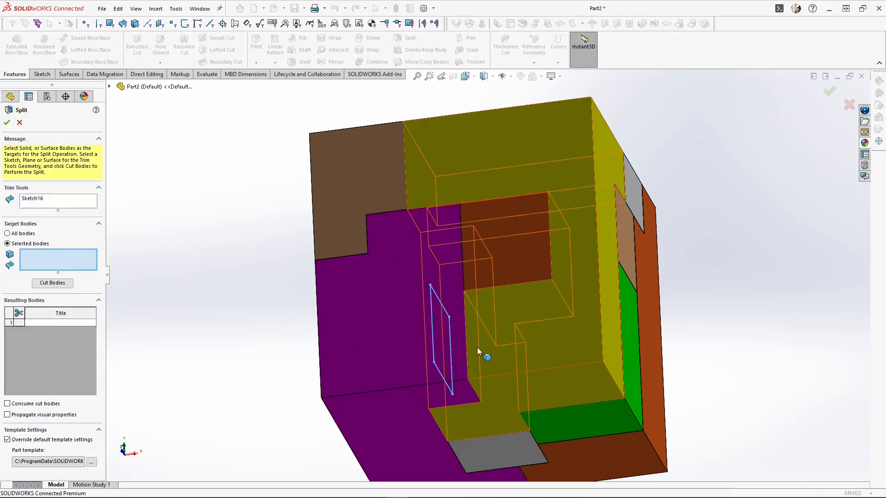
pyautogui.click(589, 340)
pyautogui.click(590, 339)
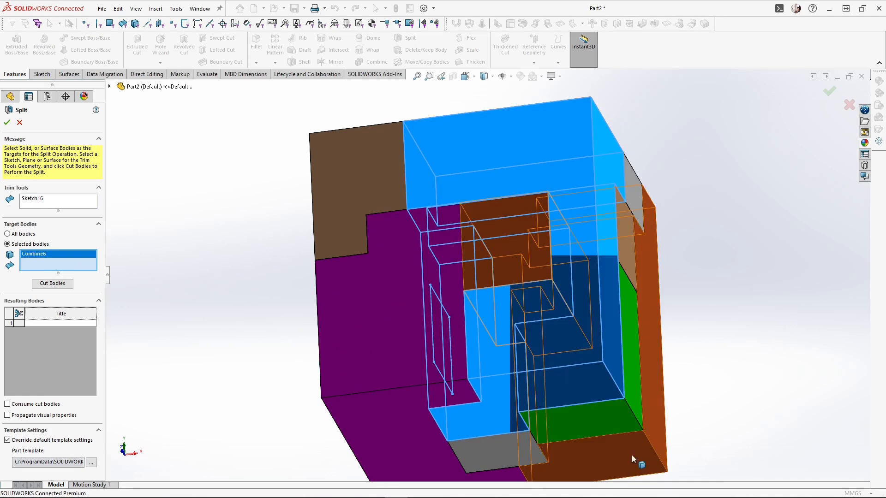
pyautogui.click(632, 455)
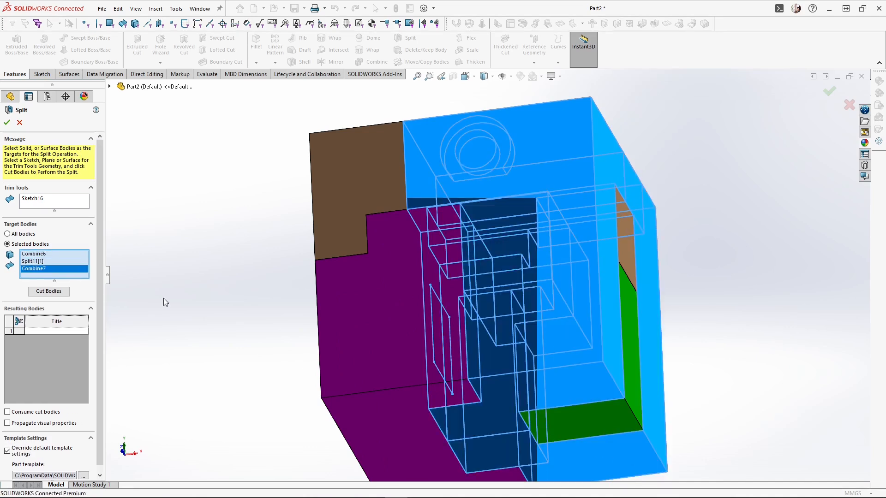
pyautogui.click(50, 294)
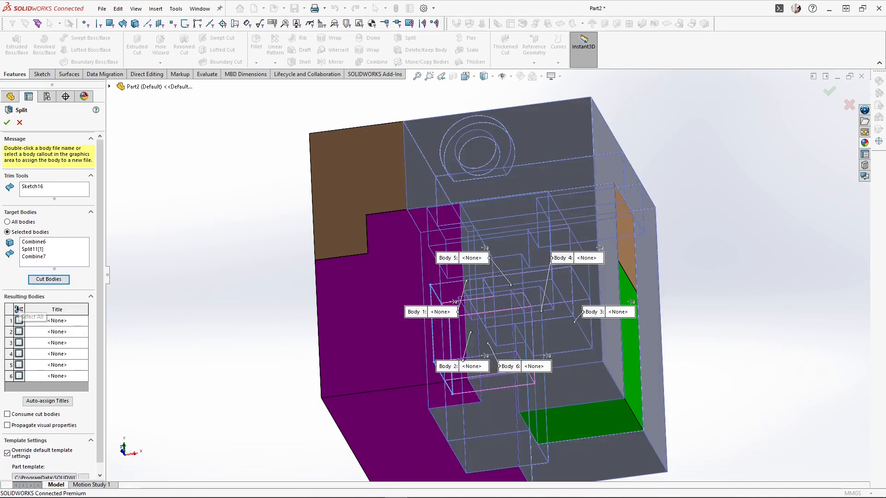
pyautogui.click(7, 123)
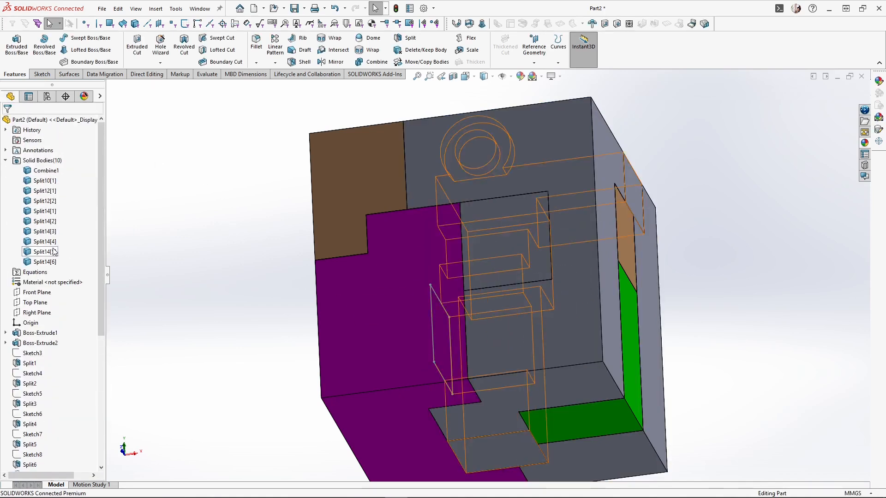
# - Hide the bodies Split10[1], Split14[1], Split14[3] and Split14[5], leaving the green blocks and the pieces between them exposed
pyautogui.click(375, 322)
pyautogui.keyDown('ctrl'); pyautogui.click(526, 345); pyautogui.keyUp('ctrl')
pyautogui.moveTo(519, 339); pyautogui.dragTo(643, 295, button='middle')
pyautogui.keyDown('ctrl'); pyautogui.click(383, 397); pyautogui.keyUp('ctrl')
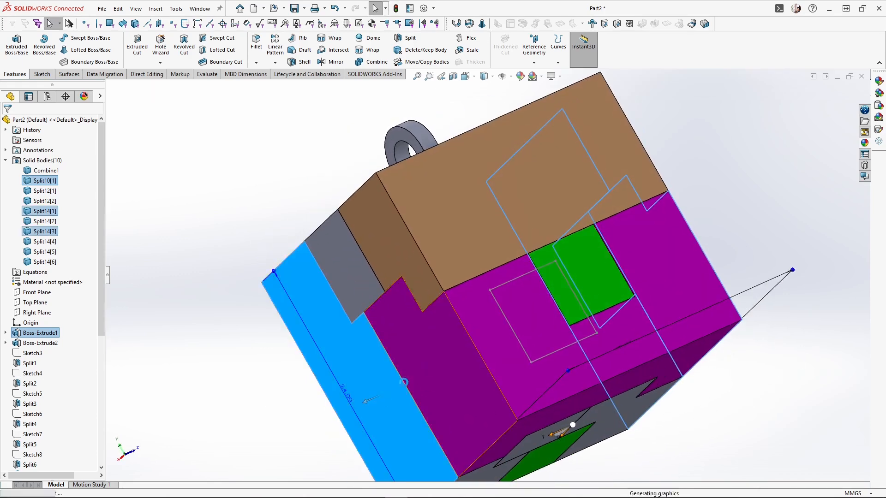
pyautogui.click(426, 366)
pyautogui.rightClick(608, 371)
pyautogui.click(645, 270)
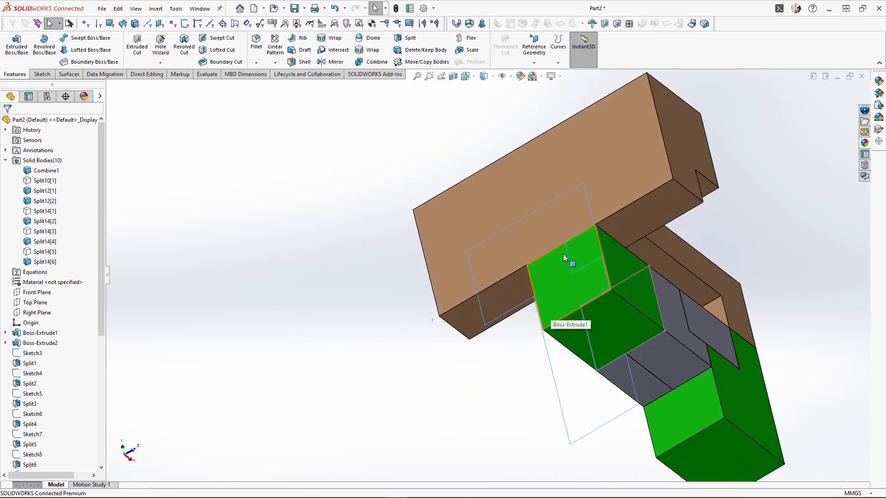
# - Combine the green blocks Split12[1] and Split12[2] with Split14[2], Split14[4] and Split14[6] into one body using Add
pyautogui.click(561, 236)
pyautogui.hotkey('ctrl', '4')
pyautogui.moveTo(577, 289); pyautogui.dragTo(652, 297, button='middle')
pyautogui.click(377, 62)
pyautogui.click(389, 327)
pyautogui.click(461, 323)
pyautogui.click(540, 303)
pyautogui.moveTo(540, 303); pyautogui.dragTo(527, 327, button='middle')
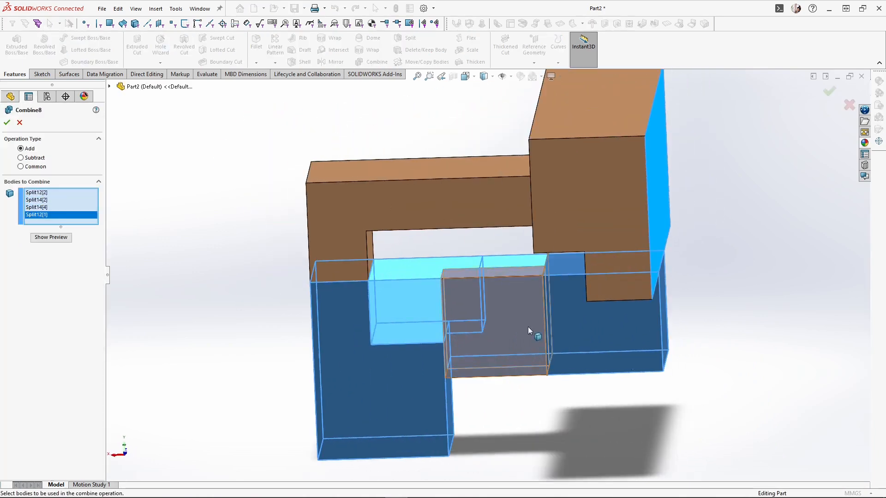
pyautogui.click(508, 334)
pyautogui.click(8, 121)
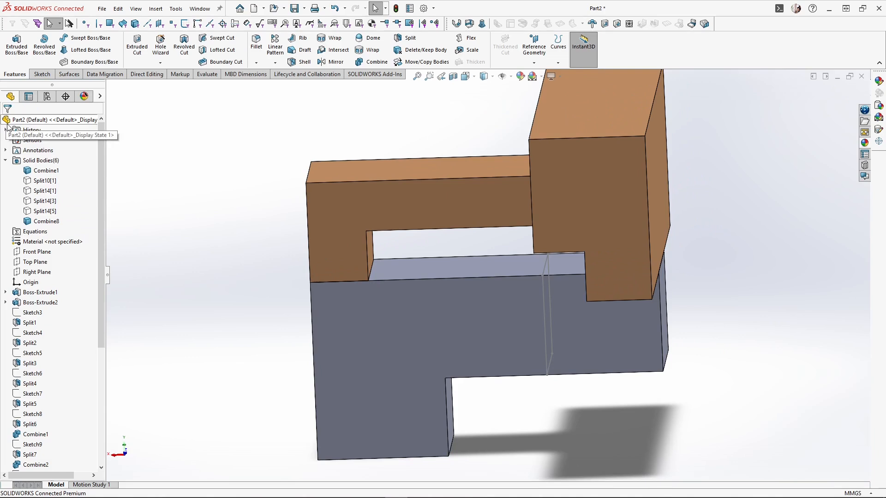
# - Apply a green colour to the combined body Combine8
pyautogui.scroll(-5, 36, 354)
pyautogui.scroll(5, 42, 295)
pyautogui.click(46, 221)
pyautogui.click(878, 81)
pyautogui.click(49, 312)
pyautogui.click(7, 122)
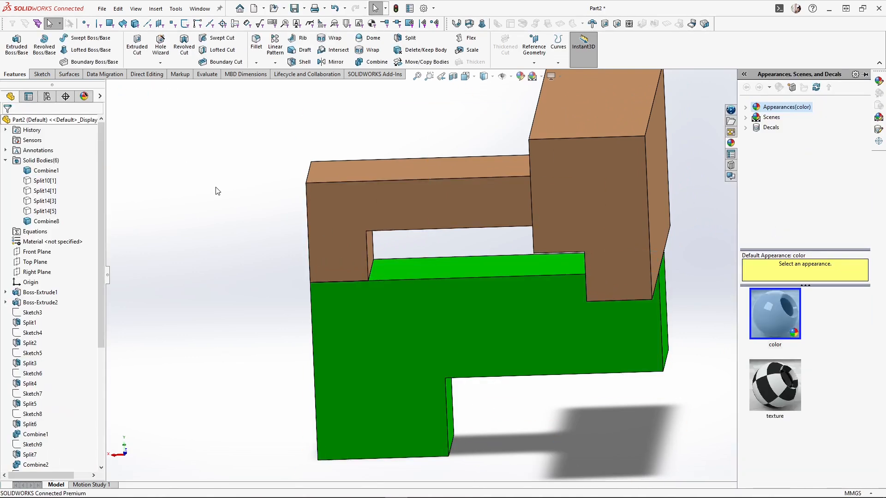
# - Show the four hidden bodies Split10[1] through Split14[5] and view the whole cube isometrically
pyautogui.click(43, 211)
pyautogui.keyDown('shift'); pyautogui.click(40, 182); pyautogui.keyUp('shift')
pyautogui.click(49, 171)
pyautogui.click(217, 221)
pyautogui.scroll(4, 506, 324)
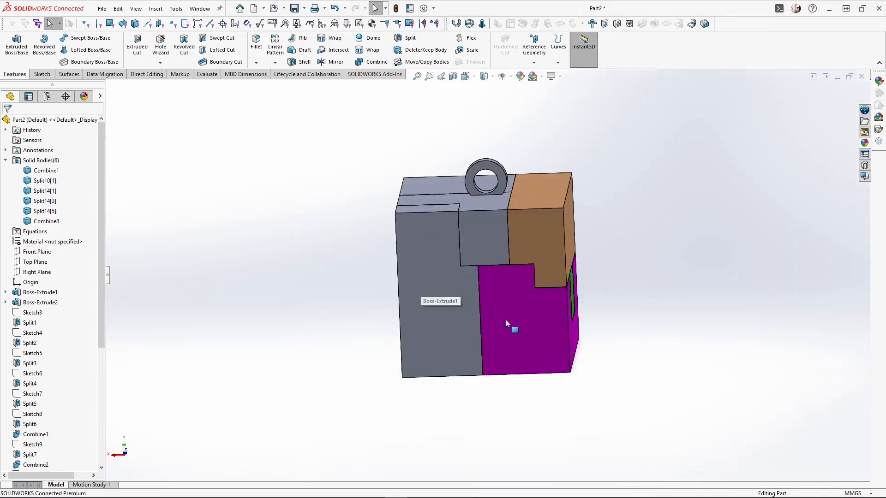
pyautogui.hotkey('ctrl', '7')
# - Apply a yellow colour to the body Split14[1]
pyautogui.click(53, 190)
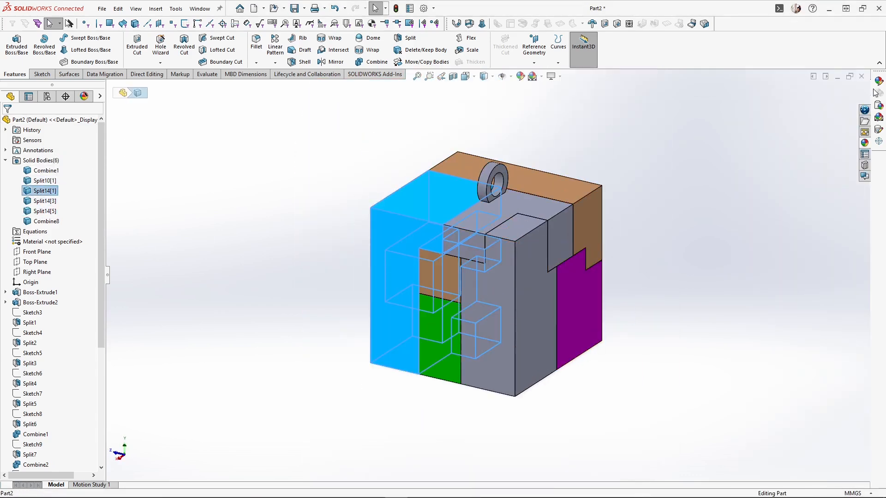
pyautogui.click(877, 91)
pyautogui.click(43, 312)
pyautogui.click(7, 122)
# - Apply a white colour to the ring loop body Split14[5]
pyautogui.click(44, 211)
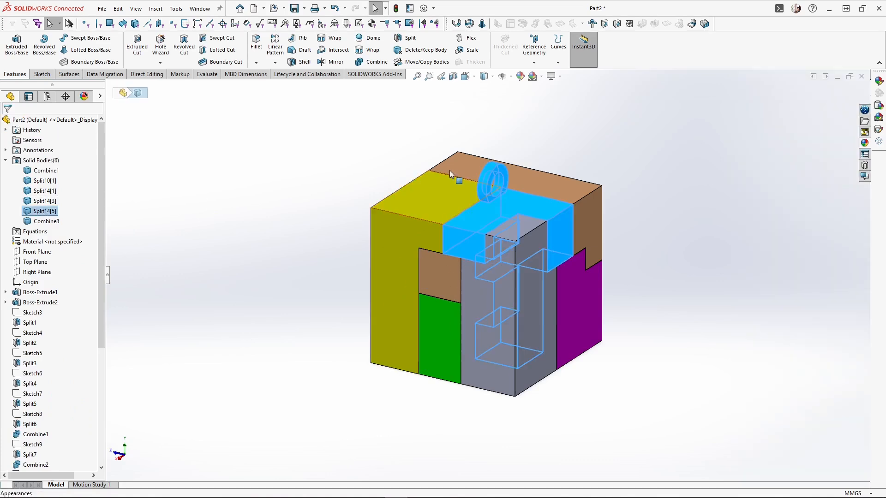
pyautogui.click(61, 299)
pyautogui.click(7, 122)
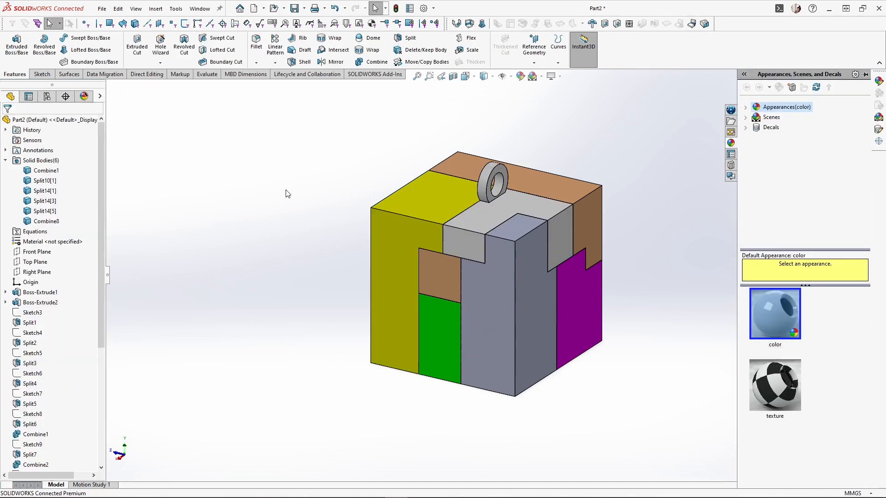
# - Apply an orange colour, RGB 255, 144, 79, to the corner body Split14[3]
pyautogui.click(45, 180)
pyautogui.press('Escape')
pyautogui.click(45, 201)
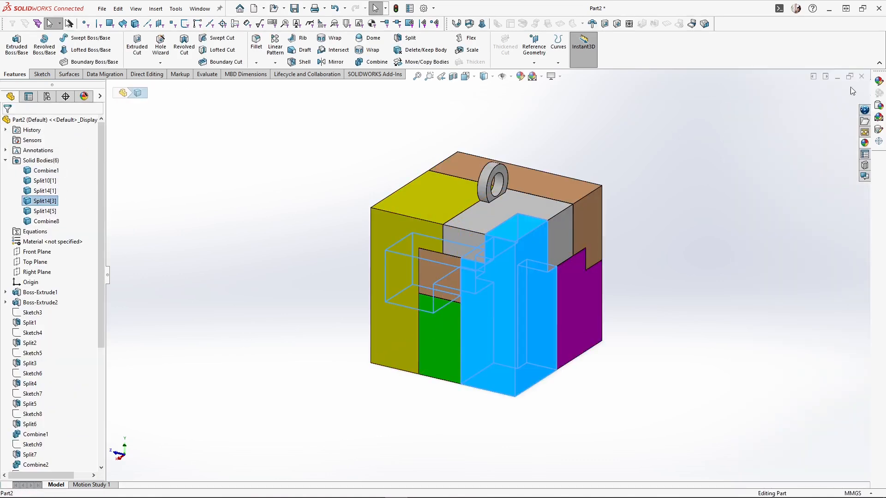
pyautogui.click(878, 82)
pyautogui.click(22, 346)
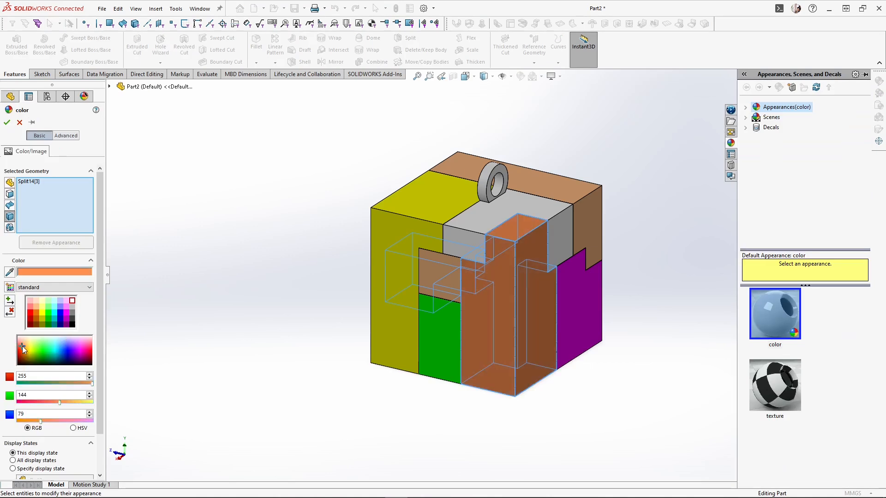
pyautogui.click(6, 122)
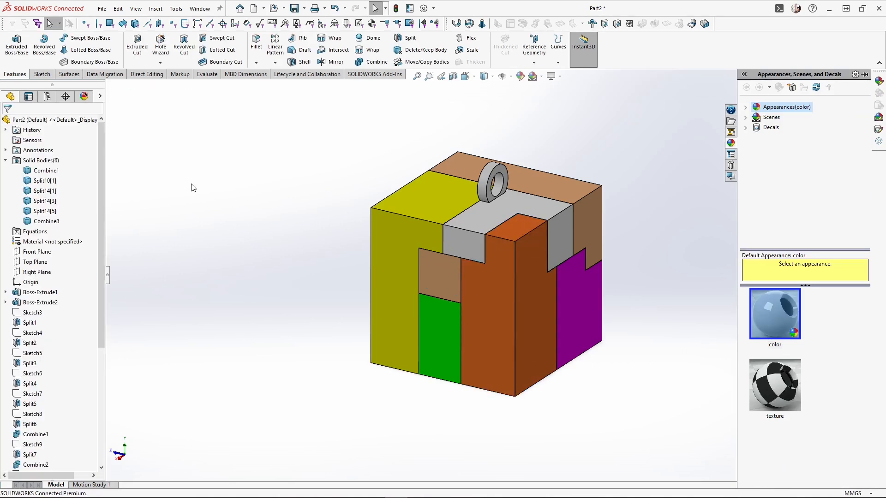
# - Isolate the yellow body Split14[1] and examine its shape from different sides
pyautogui.click(416, 200)
pyautogui.rightClick(416, 199)
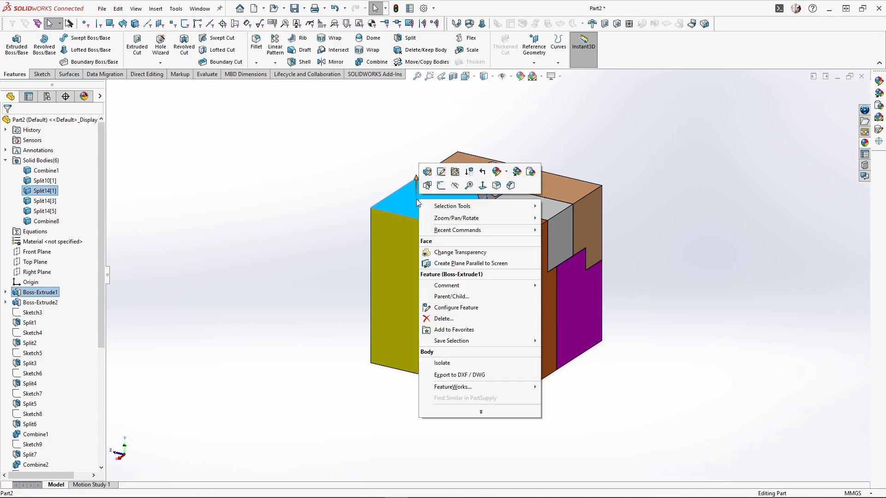
pyautogui.click(447, 365)
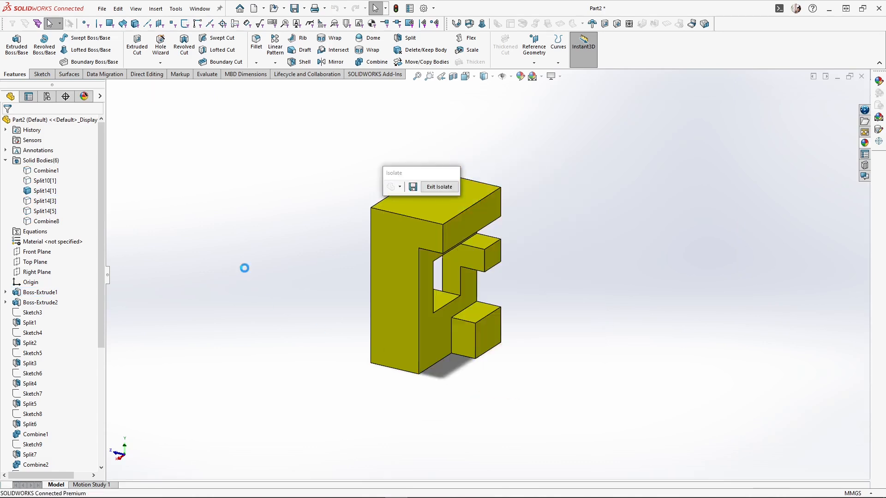
pyautogui.moveTo(316, 279); pyautogui.dragTo(530, 278, button='middle')
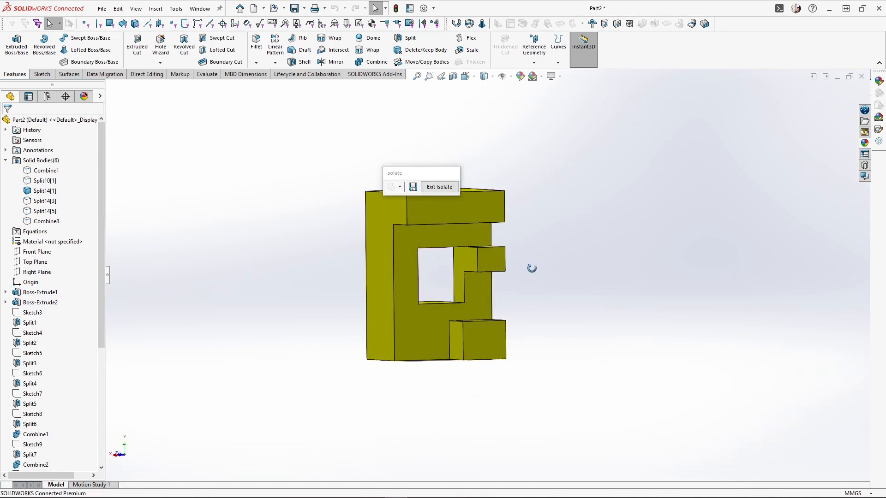
# - Extend the yellow body's upper small block with Move Face, translating its top face up to the overhang's underside, and end the isolation
pyautogui.scroll(-5, 502, 253)
pyautogui.click(466, 249)
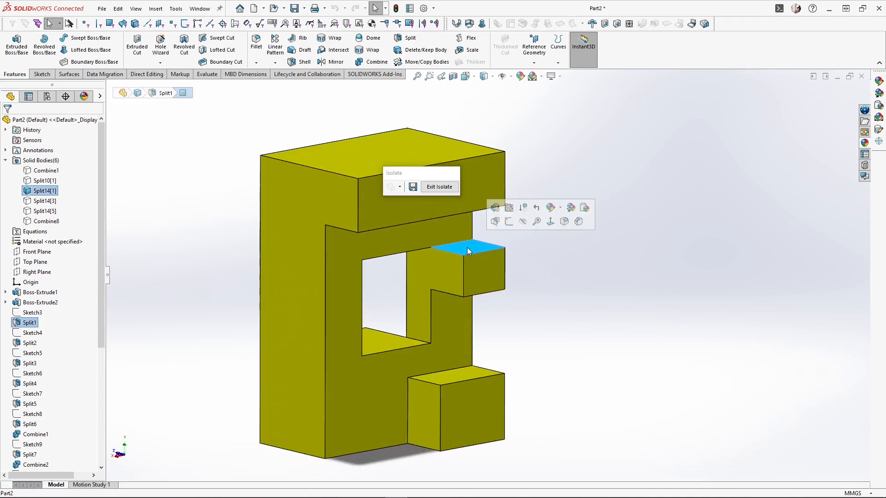
pyautogui.click(147, 75)
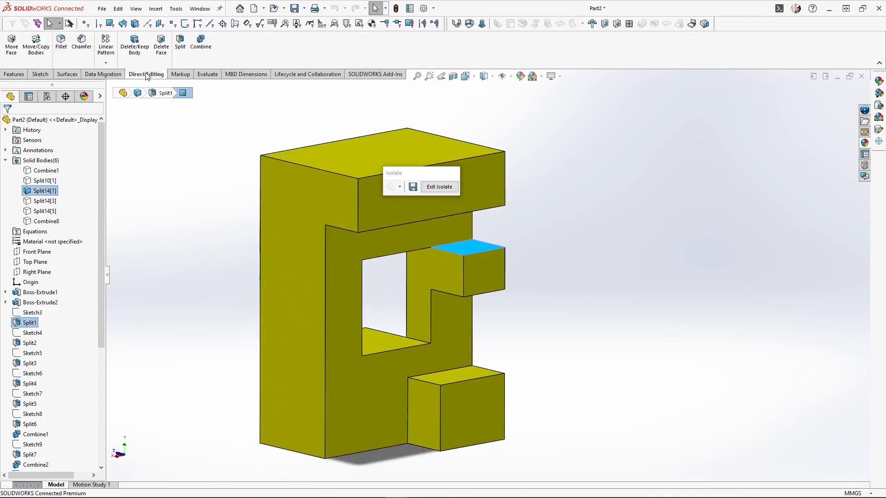
pyautogui.click(14, 50)
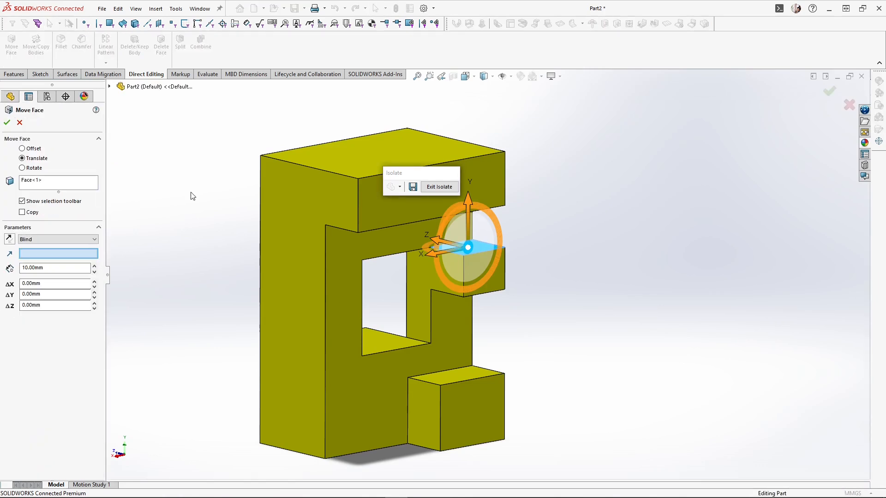
pyautogui.click(64, 239)
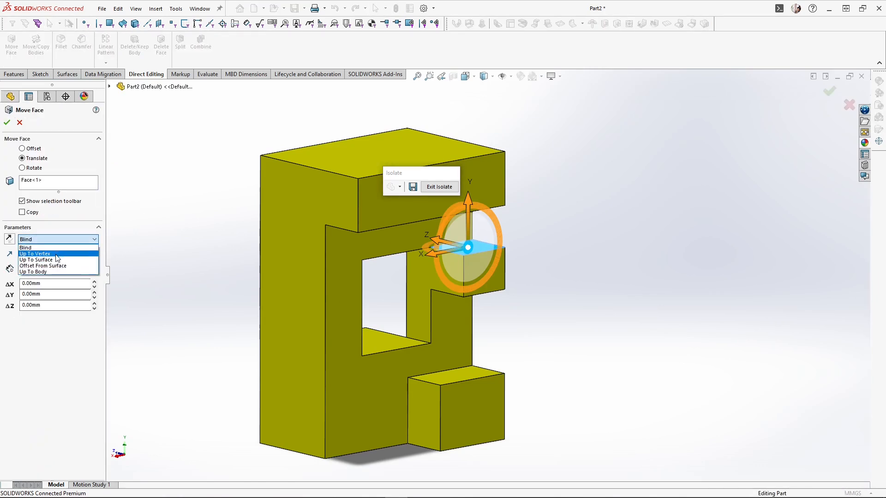
pyautogui.click(57, 259)
pyautogui.moveTo(488, 272); pyautogui.dragTo(501, 203, button='middle')
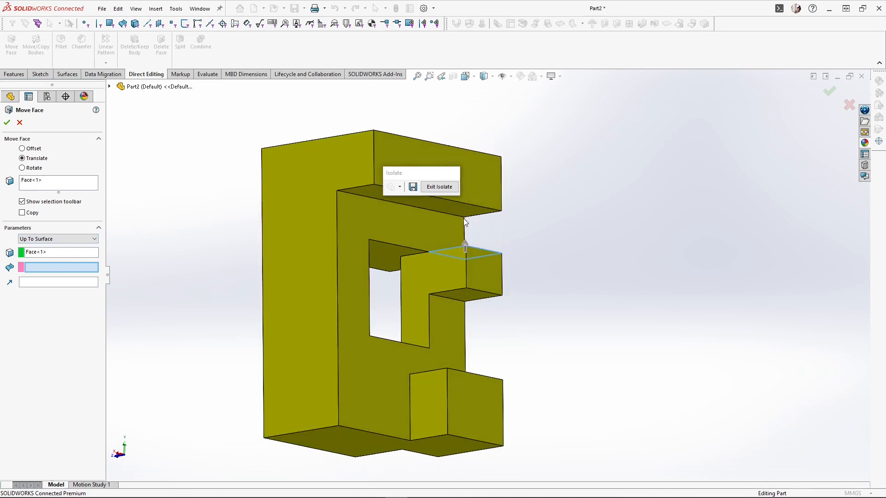
pyautogui.click(467, 213)
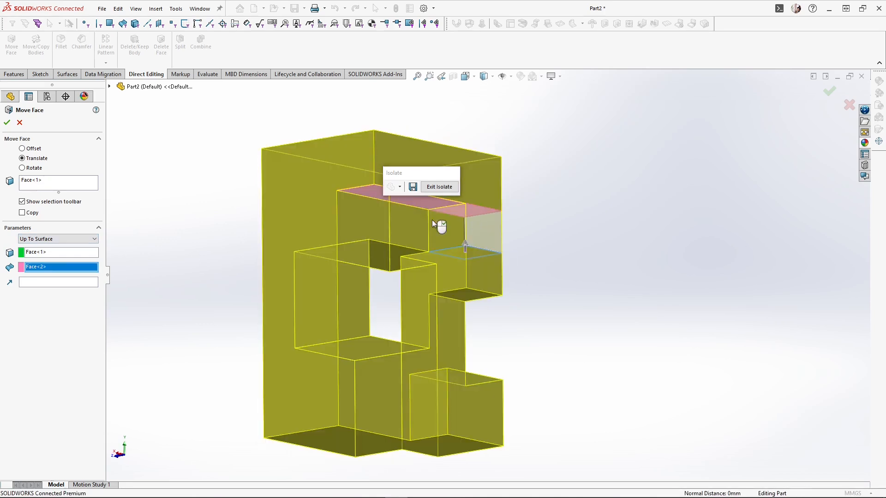
pyautogui.click(7, 123)
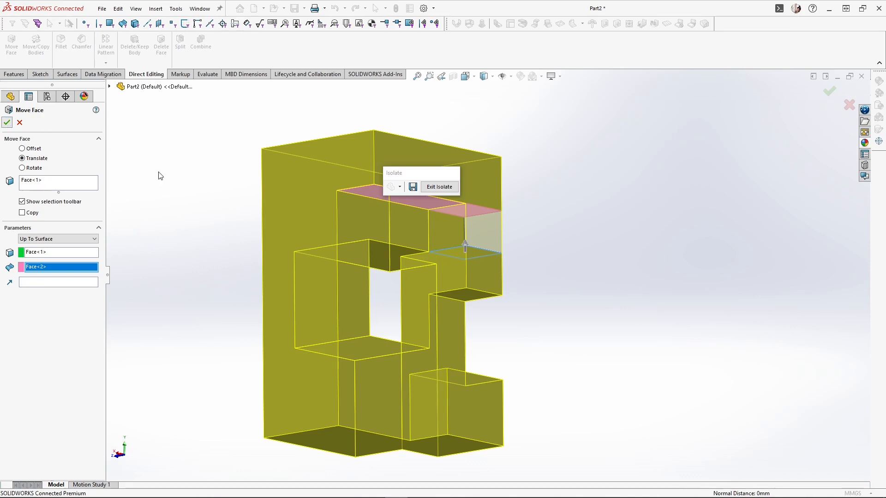
pyautogui.moveTo(548, 292); pyautogui.dragTo(549, 352, button='middle')
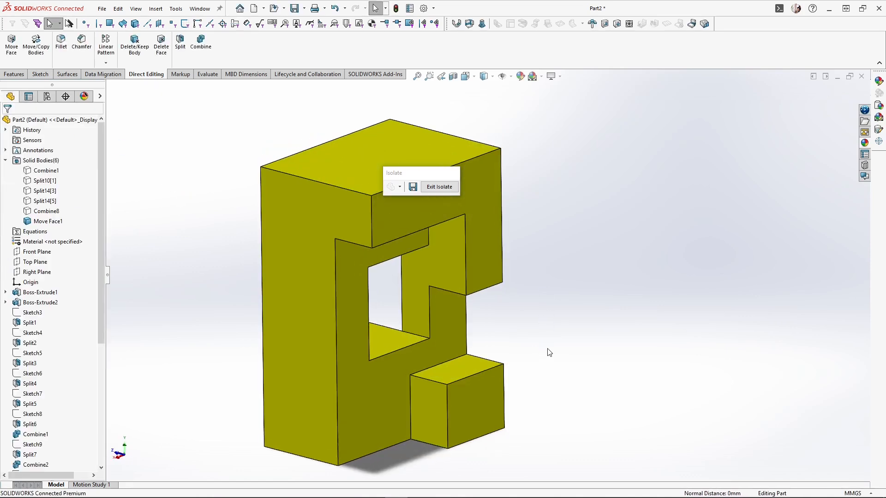
pyautogui.click(442, 185)
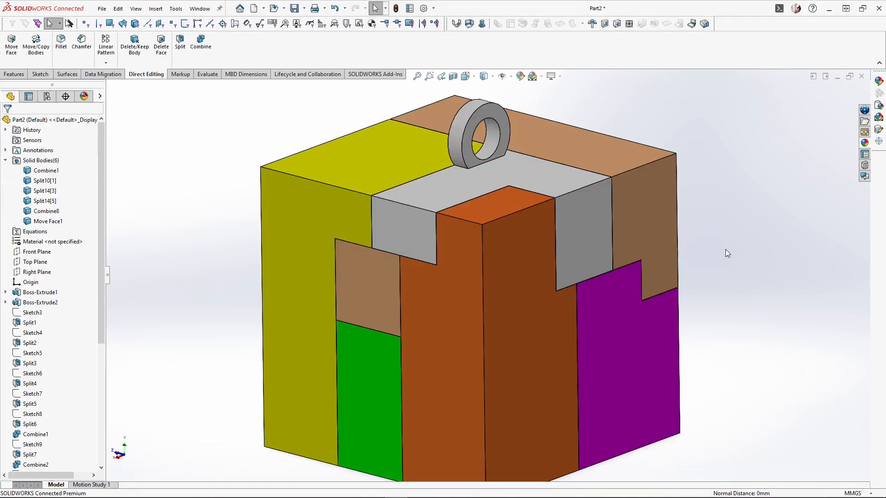
# - Isolate the light orange body Combine1 and start a sketch on the side face of its projecting arm
pyautogui.rightClick(650, 216)
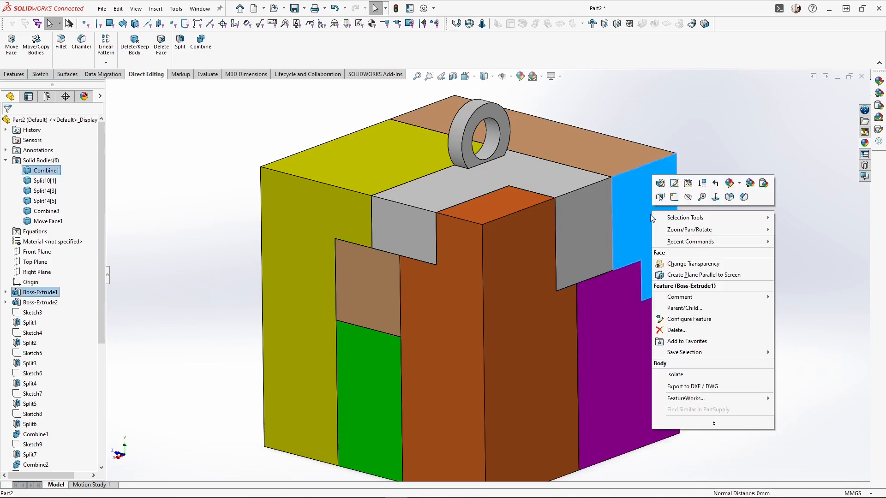
pyautogui.click(675, 374)
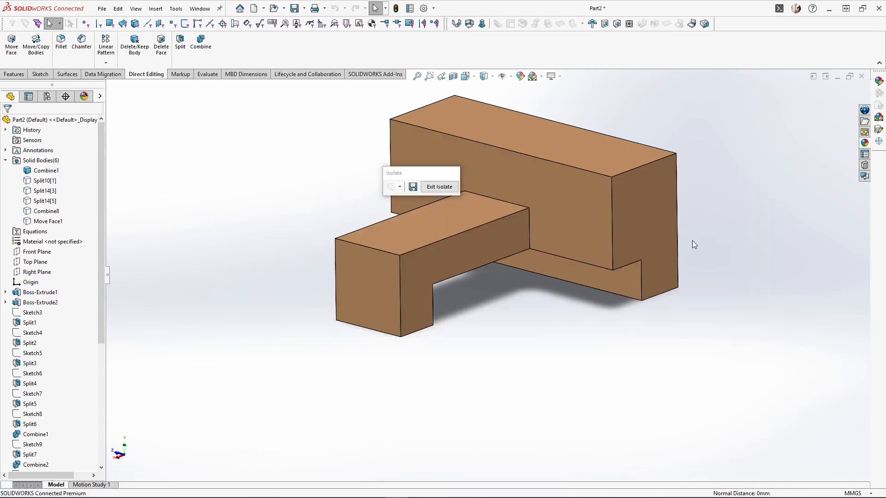
pyautogui.moveTo(523, 323); pyautogui.dragTo(645, 302, button='middle')
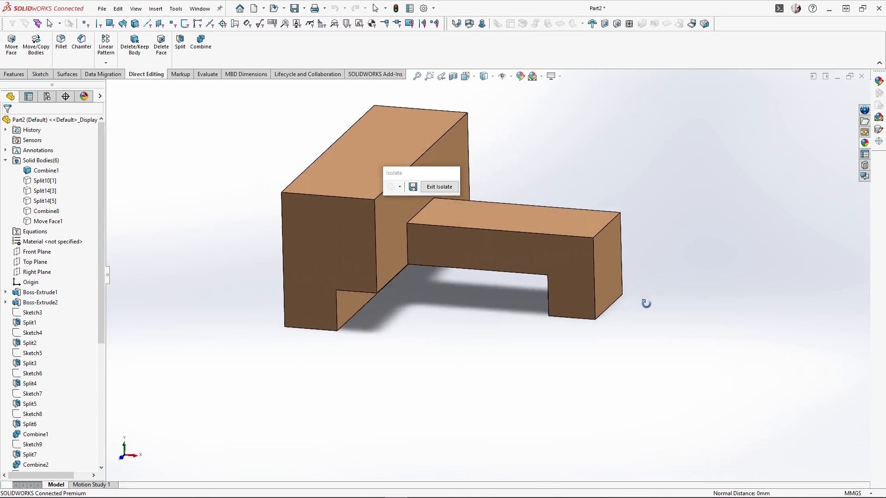
pyautogui.click(491, 255)
pyautogui.click(538, 230)
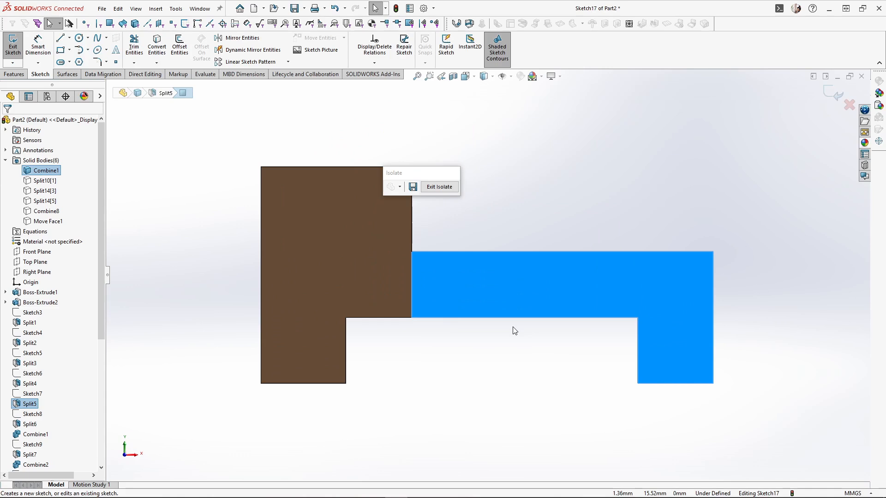
# - Sketch a 7 mm long rectangle spanning the arm's full height, starting where the arm meets the main block
pyautogui.click(60, 50)
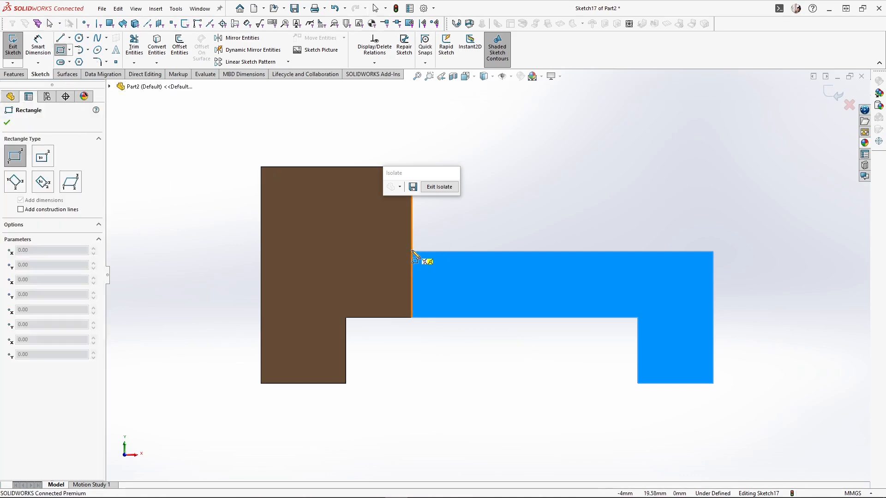
pyautogui.click(411, 318)
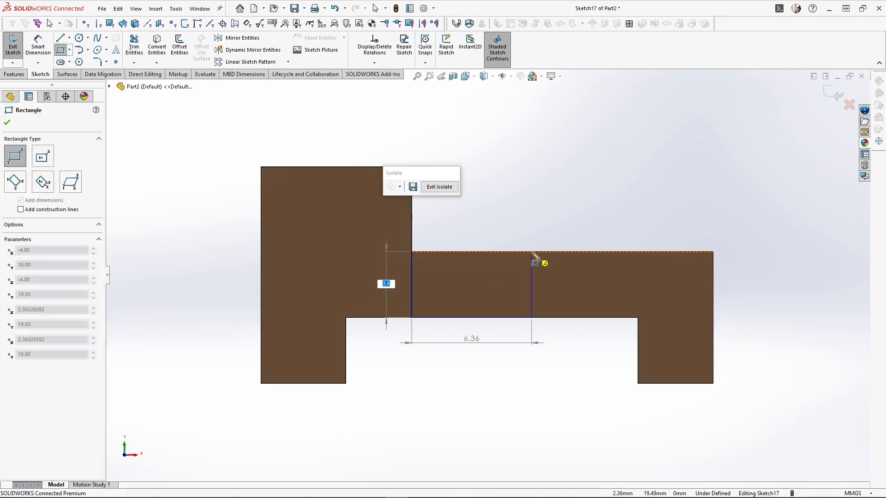
pyautogui.write('7')
pyautogui.press('Return')
# - Cut-extrude the rectangle 4 mm deep into the arm of the light orange body and end the isolation
pyautogui.moveTo(618, 196)
pyautogui.mouseDown(button='middle')
pyautogui.moveTo(538, 283)
pyautogui.moveTo(536, 306)
pyautogui.moveTo(549, 311)
pyautogui.mouseUp(button='middle')
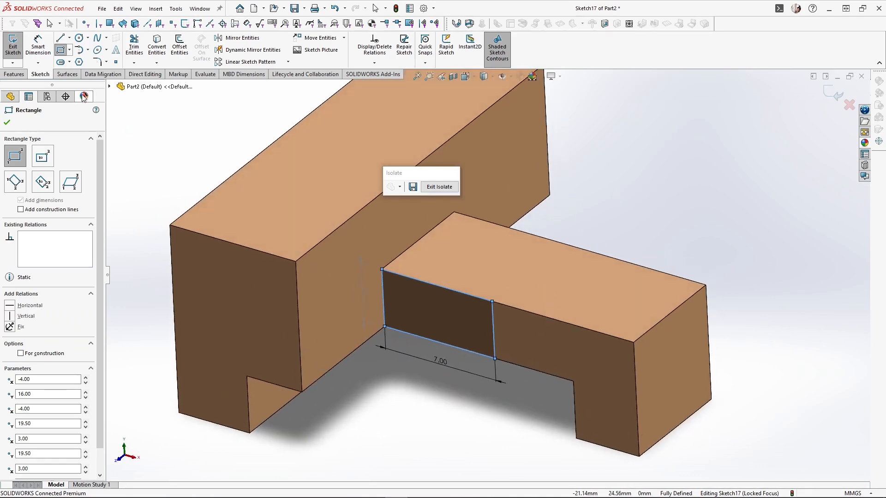
pyautogui.press('Escape')
pyautogui.write('4')
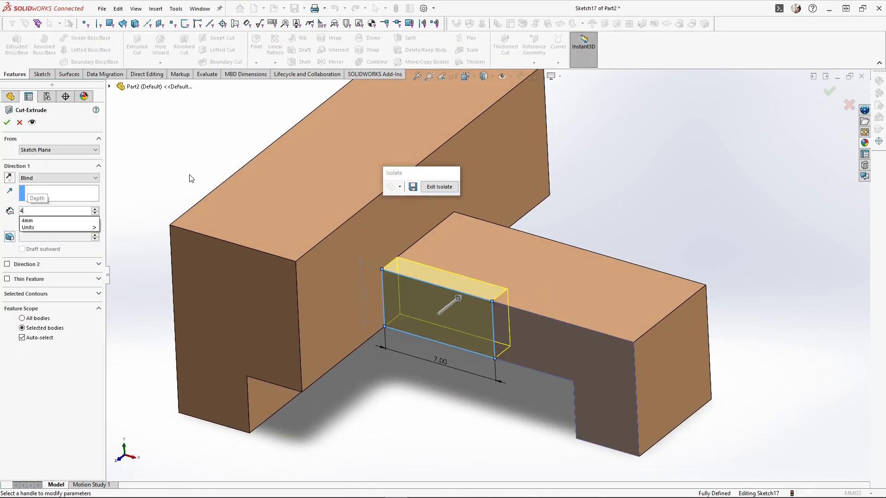
pyautogui.press('Return')
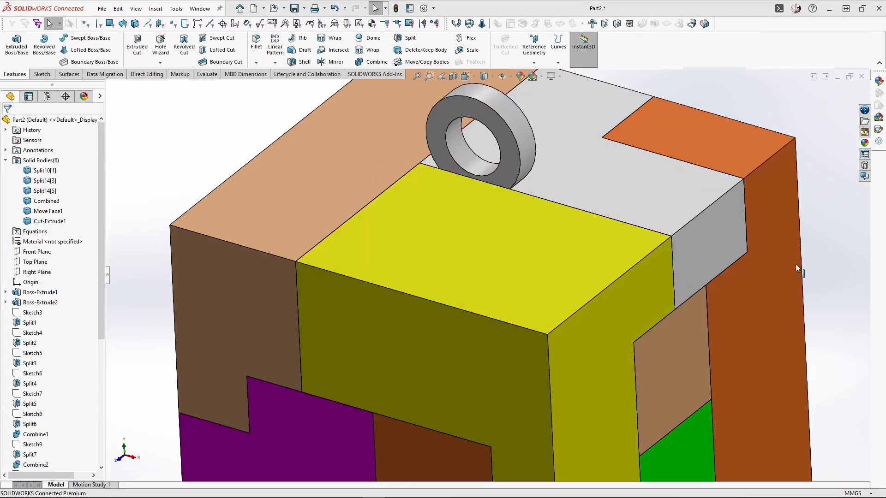
# - Isolate the bodies Cut-Extrude1 and Move Face1 together and bring the yellow face beside the new notch into view
pyautogui.click(49, 222)
pyautogui.keyDown('ctrl'); pyautogui.click(47, 213); pyautogui.keyUp('ctrl')
pyautogui.rightClick(47, 213)
pyautogui.click(69, 230)
pyautogui.press('f')
pyautogui.moveTo(664, 368); pyautogui.dragTo(476, 339, button='middle')
pyautogui.scroll(-5, 473, 344)
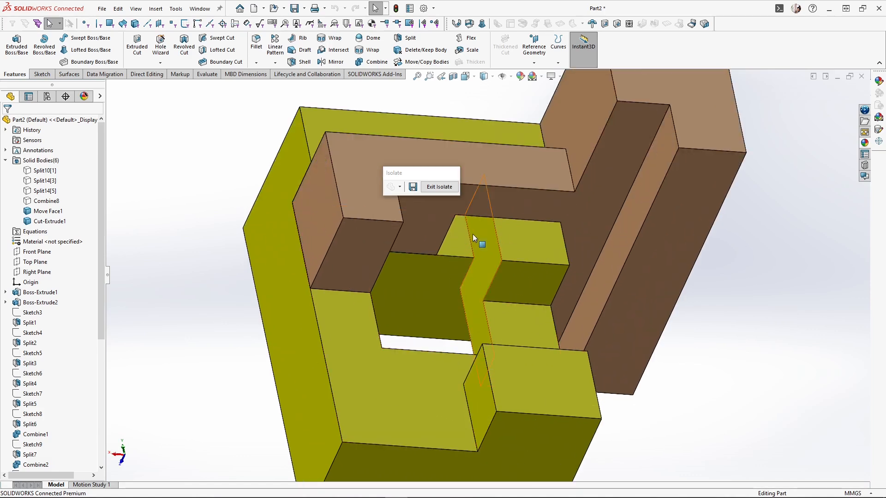
pyautogui.scroll(-4, 472, 233)
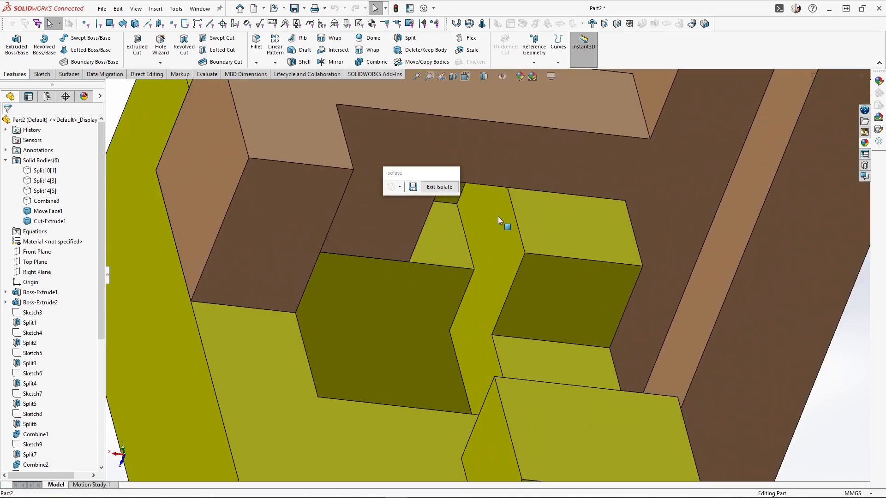
# - Start a sketch on the yellow body's inner face beside the notch and convert the notch's end face outline into it
pyautogui.click(486, 207)
pyautogui.click(529, 180)
pyautogui.moveTo(520, 252)
pyautogui.mouseDown(button='middle')
pyautogui.moveTo(472, 191)
pyautogui.moveTo(439, 113)
pyautogui.mouseUp(button='middle')
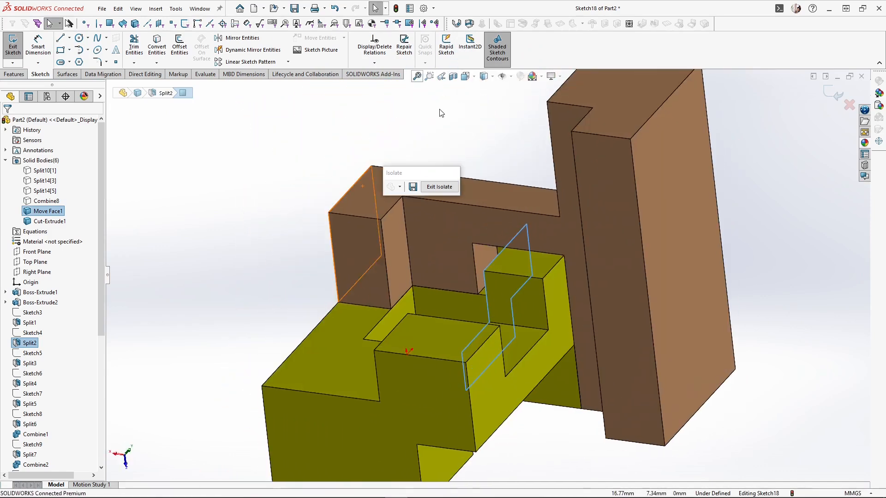
pyautogui.click(488, 255)
pyautogui.click(157, 47)
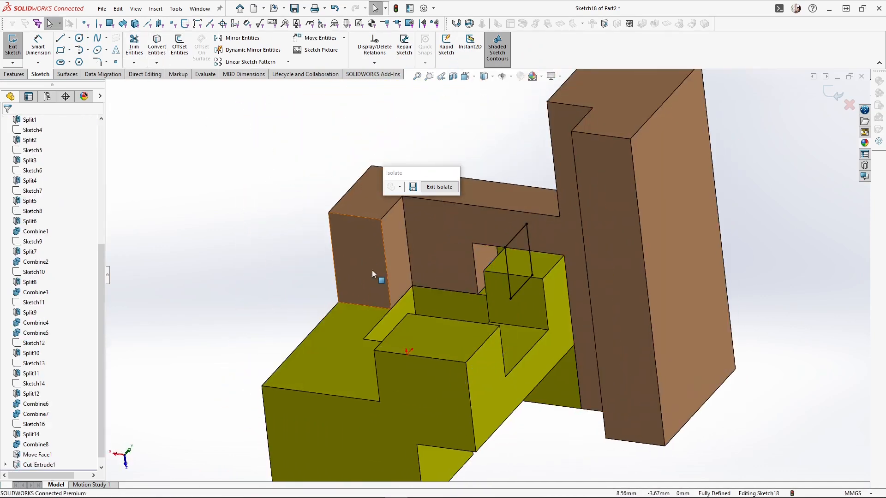
# - Extrude the converted outline up to the notch's end face, merging it only with the yellow body, and end the isolation
pyautogui.click(14, 74)
pyautogui.click(17, 46)
pyautogui.click(29, 179)
pyautogui.click(39, 211)
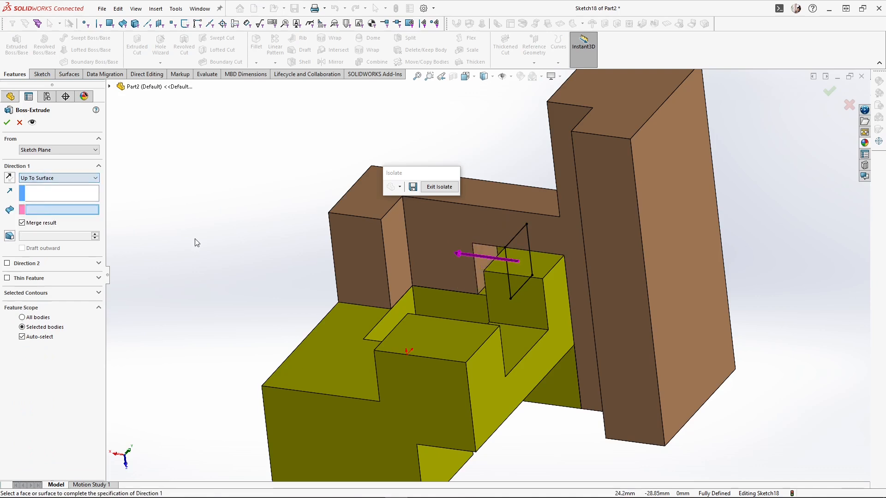
pyautogui.click(487, 252)
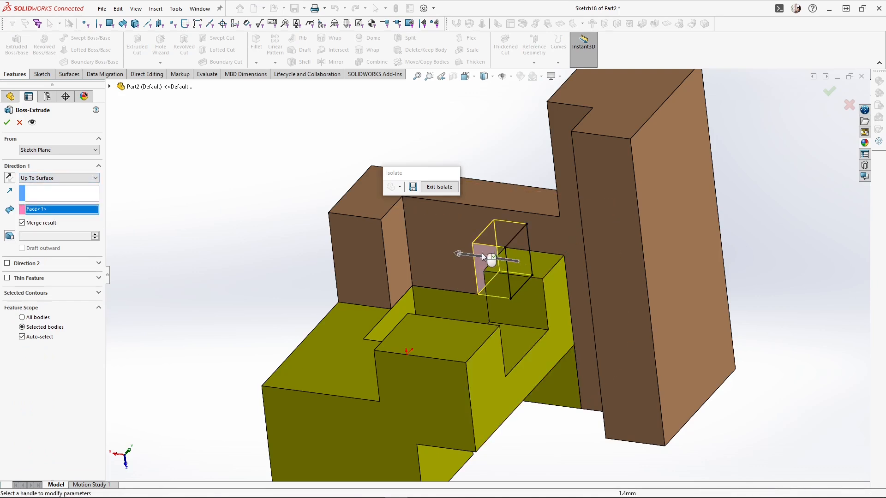
pyautogui.click(47, 336)
pyautogui.click(490, 339)
pyautogui.rightClick(490, 339)
pyautogui.moveTo(490, 339); pyautogui.dragTo(590, 323, button='middle')
pyautogui.click(439, 187)
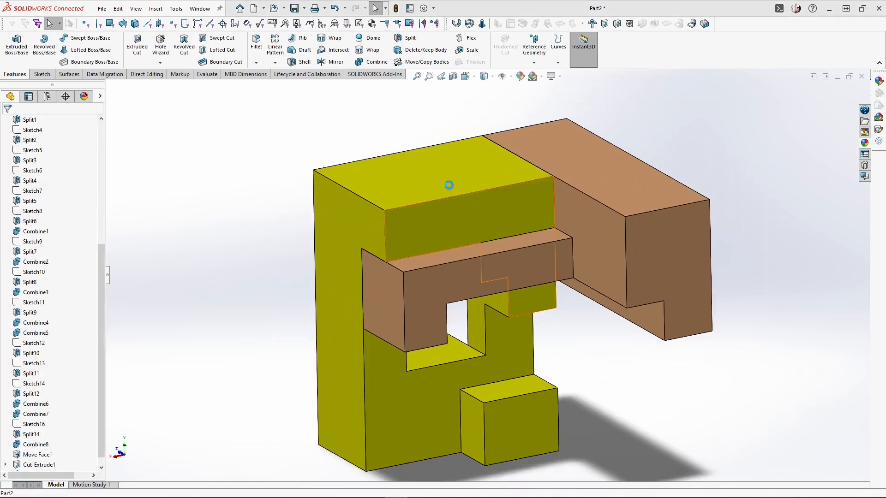
# - Rename the purple, dark orange and ring loop bodies as Pink Part, Dark Orange Part and White Part
pyautogui.moveTo(720, 266); pyautogui.dragTo(418, 353, button='middle')
pyautogui.scroll(7, 36, 222)
pyautogui.click(49, 171)
pyautogui.click(49, 171)
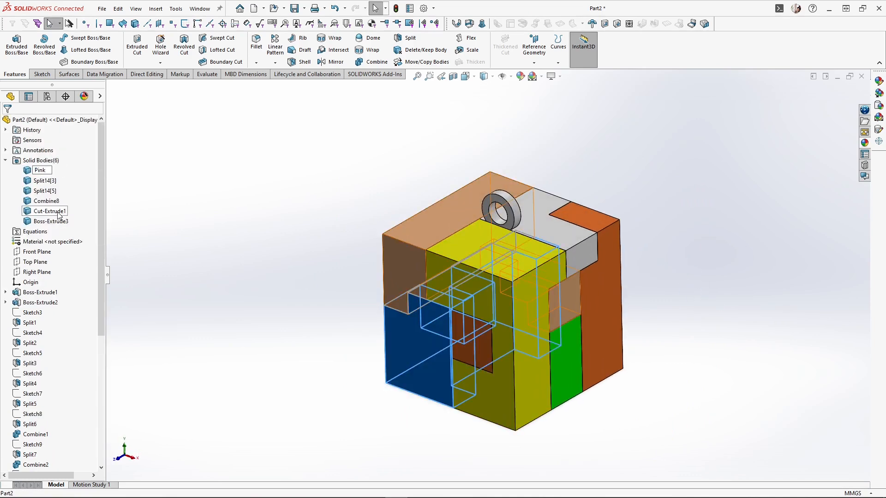
pyautogui.doubleClick(52, 170)
pyautogui.doubleClick(48, 180)
pyautogui.write('Dark Orange Part')
pyautogui.doubleClick(48, 191)
pyautogui.write('White Part')
# - Rename the bodies Combine8, Cut-Extrude1 and Boss-Extrude3 as Green Part, Orange Part and Yellow Part
pyautogui.doubleClick(36, 202)
pyautogui.write('Green Part')
pyautogui.doubleClick(60, 211)
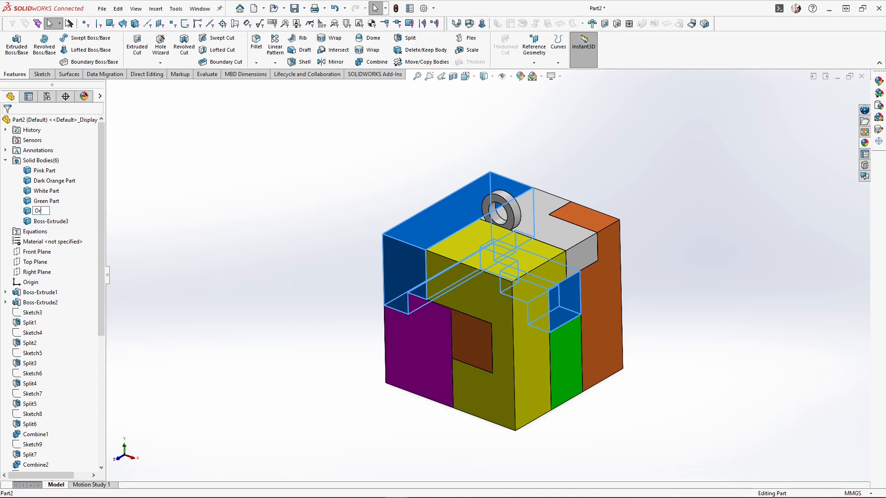
pyautogui.write('Orange Part')
pyautogui.click(53, 221)
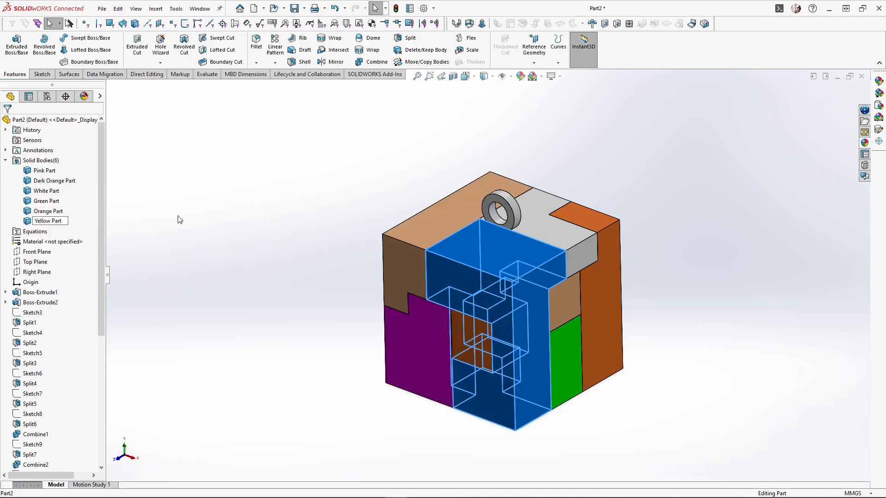
pyautogui.click(179, 220)
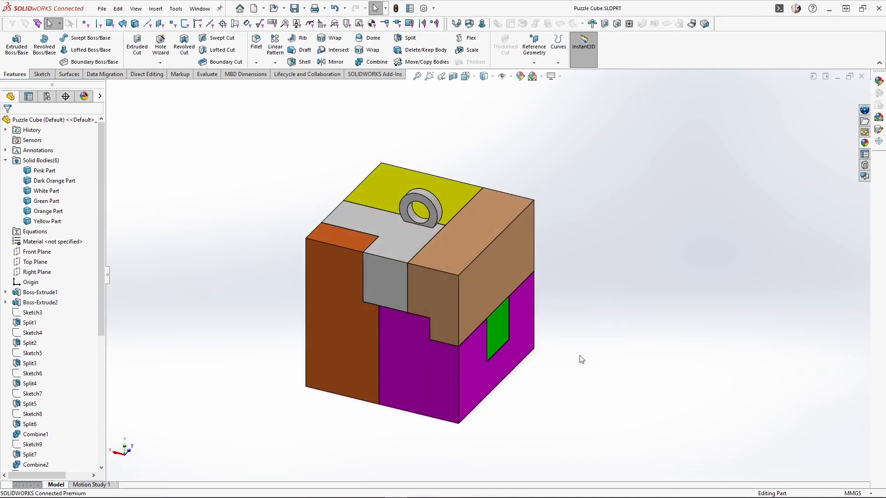
# - Save all six bodies as separate part files named after the bodies and create the Puzzle Cube assembly from them
pyautogui.rightClick(41, 160)
pyautogui.click(74, 218)
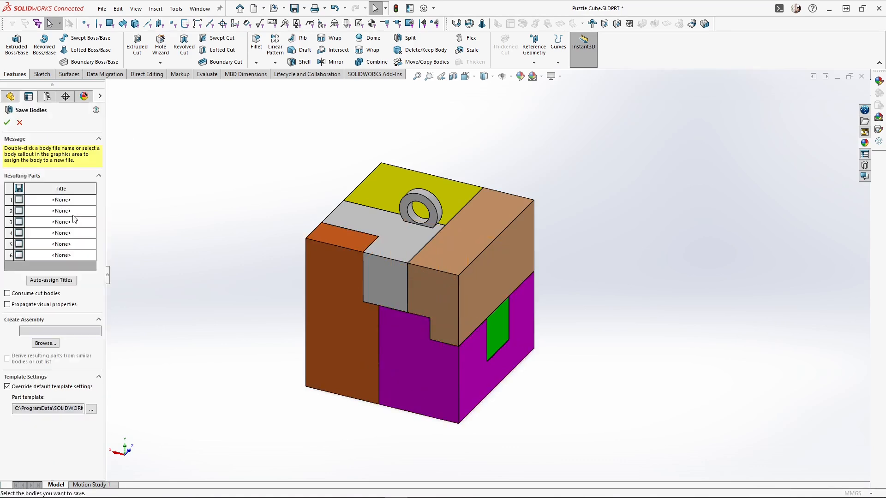
pyautogui.click(17, 187)
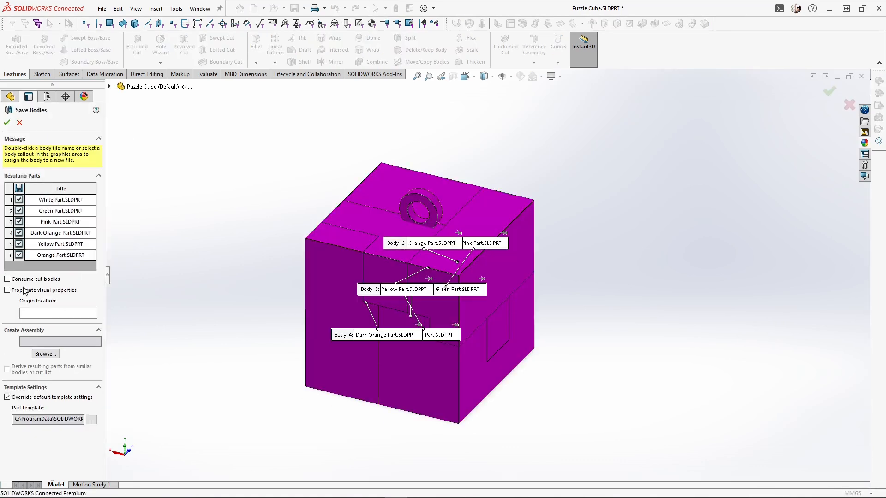
pyautogui.click(45, 353)
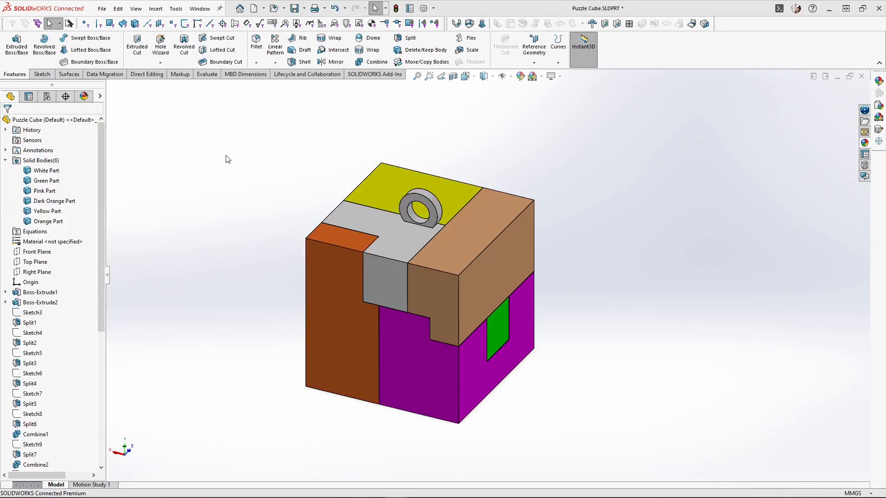
# - Open the recent assembly Puzzle Cube.SLDASM
pyautogui.click(101, 9)
pyautogui.moveTo(125, 50)
pyautogui.click(286, 61)
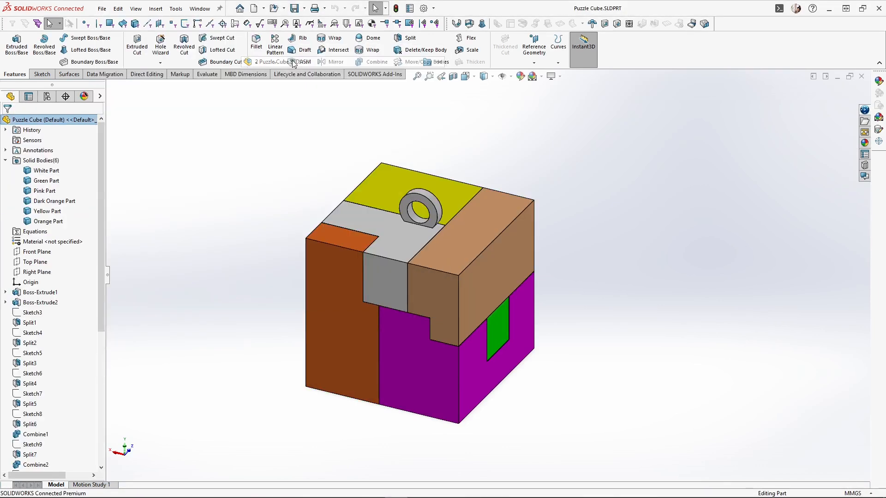
# - Play the animated collapse of the assembly's exploded view in the Default configuration
pyautogui.click(47, 81)
pyautogui.rightClick(64, 123)
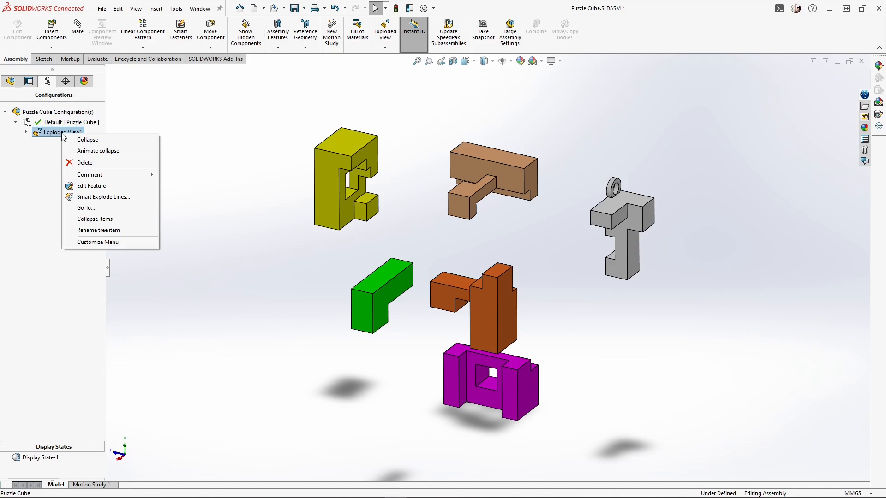
pyautogui.click(95, 151)
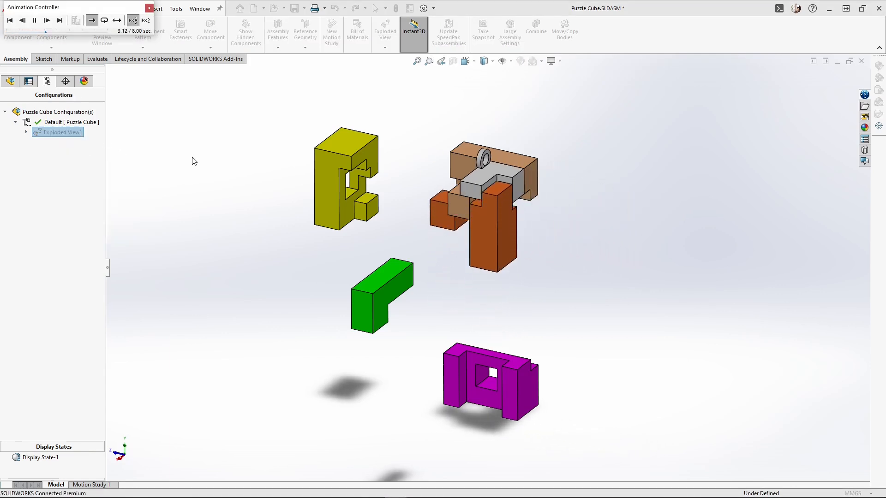